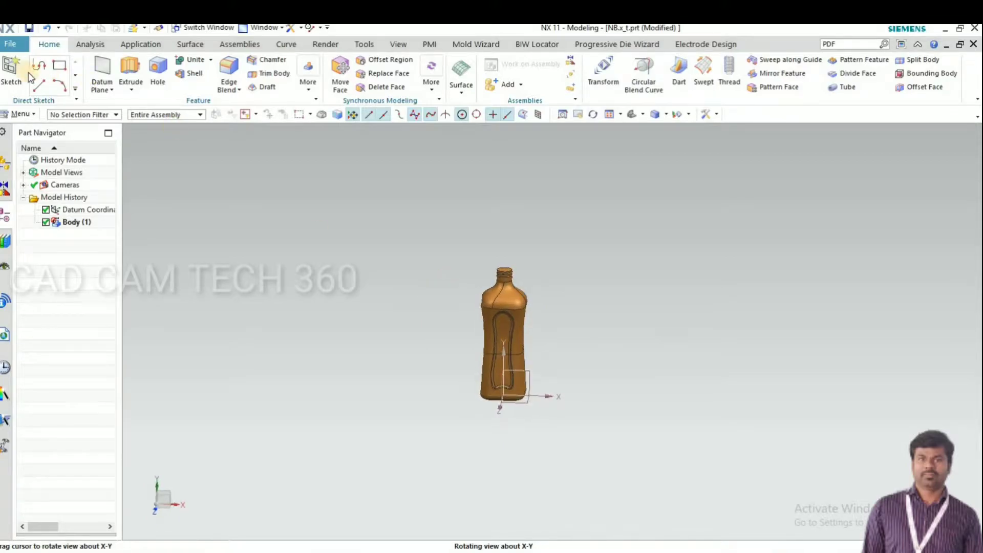
Create a sketch on the XY plane and draw a rectangle about 240 mm wide and 295 mm high around the bottle
click(12, 70)
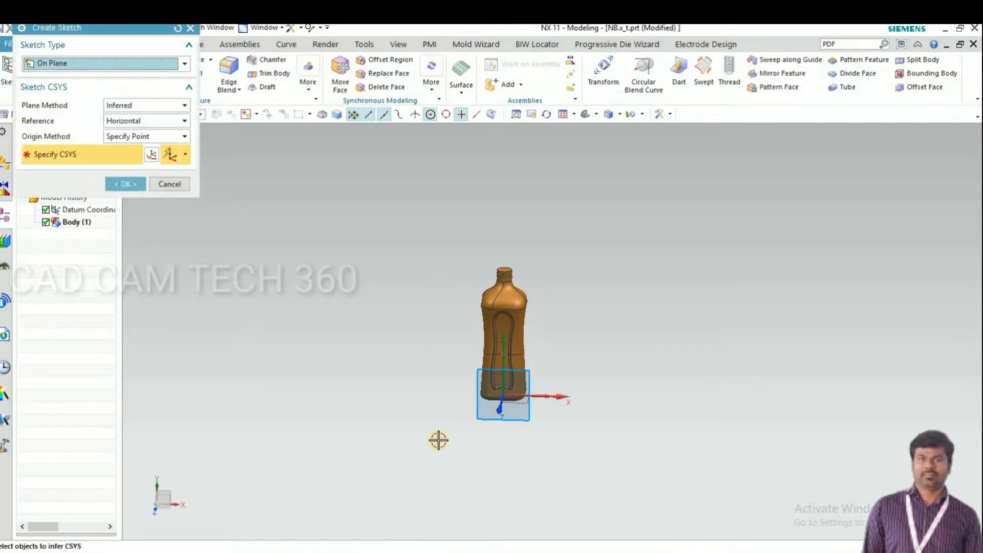
click(123, 185)
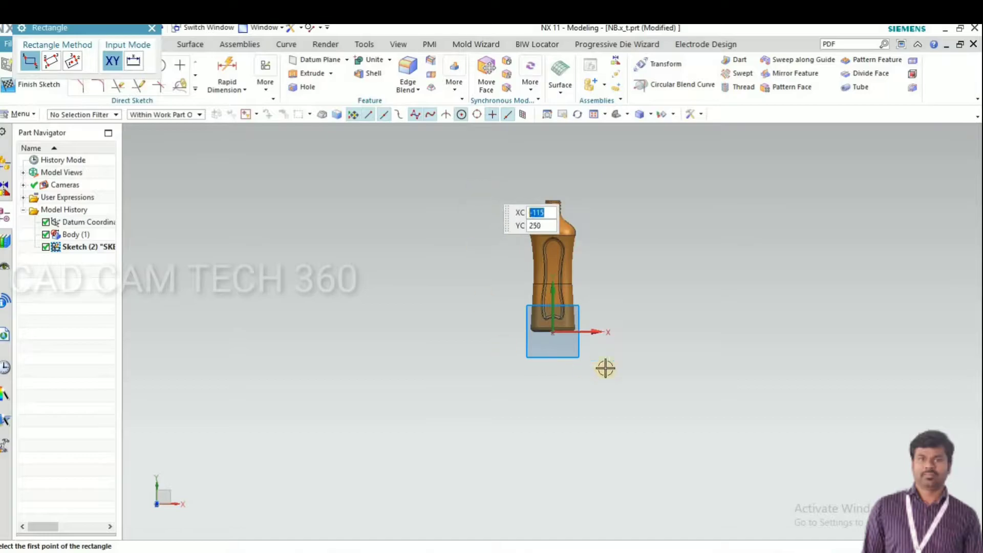
click(484, 182)
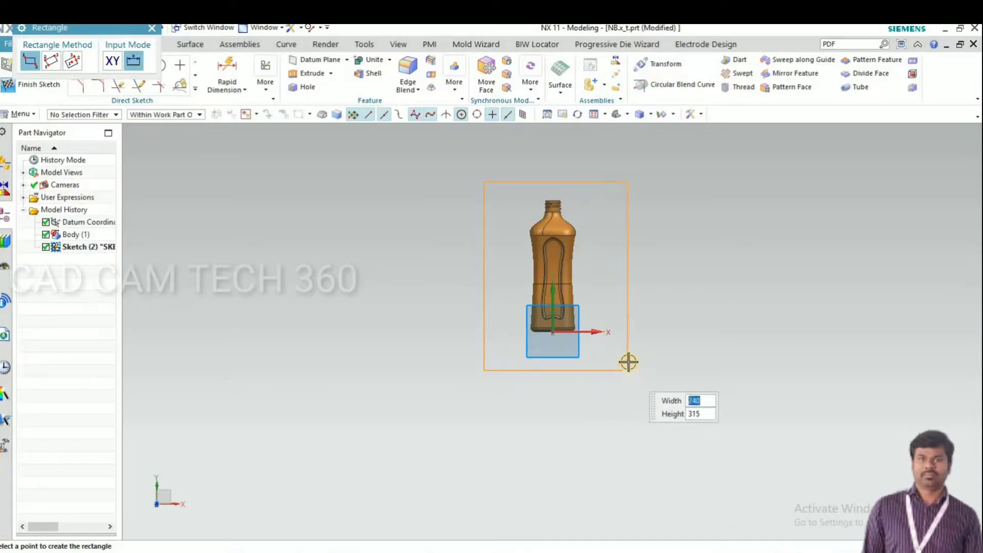
key(Return)
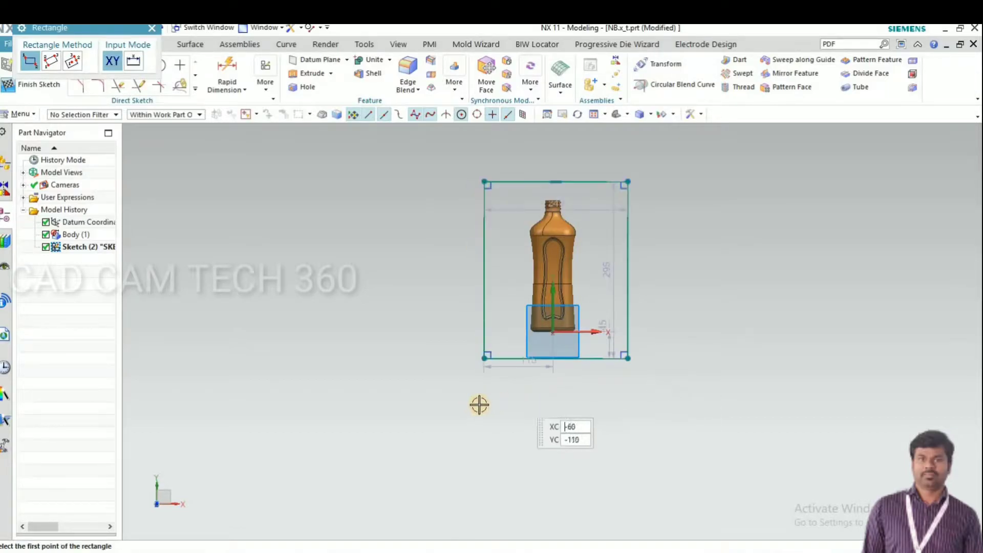
key(Escape)
Draw a vertical line from the sketch origin up the bottle's centre, ending inside the upper part of the grip recess
click(119, 66)
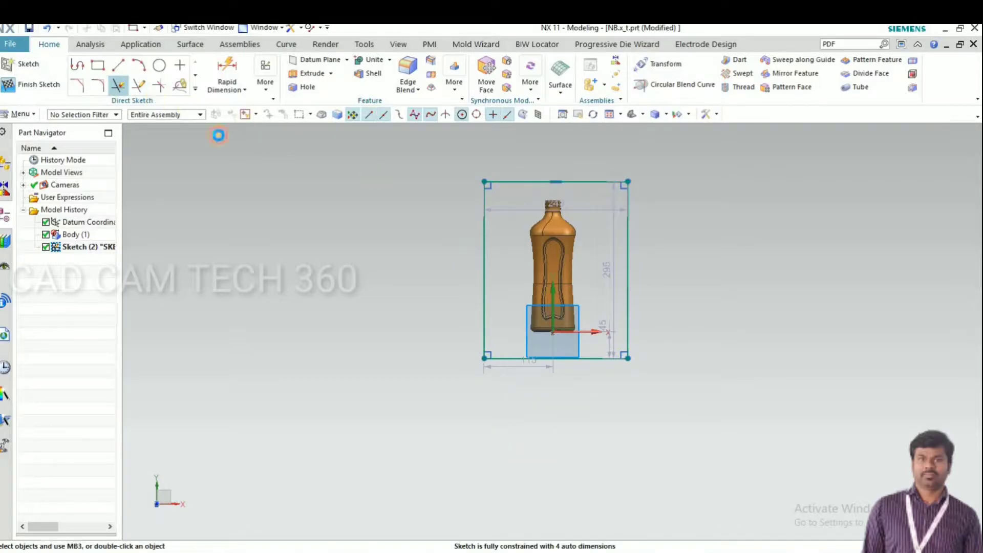
scroll(563, 175, up, 8)
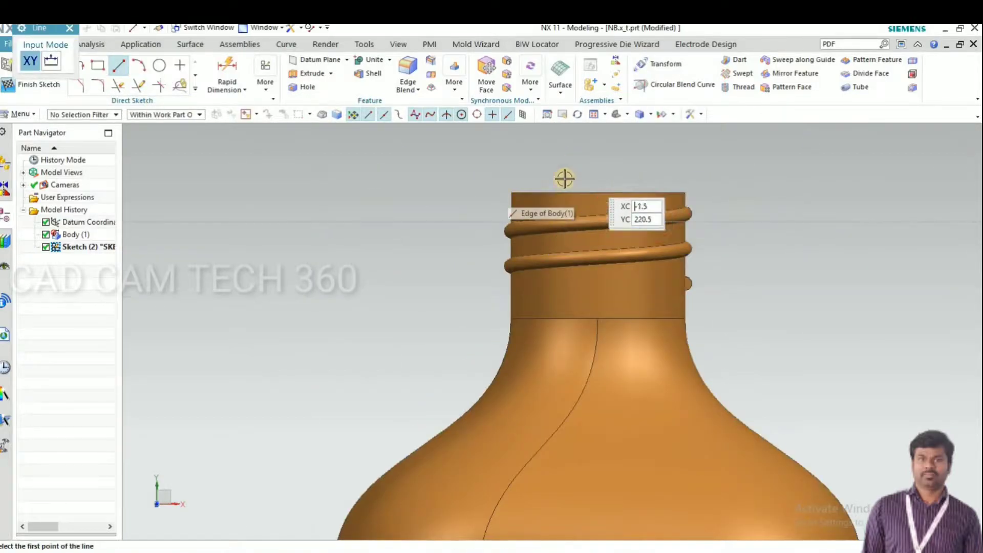
scroll(564, 176, down, 6)
scroll(574, 379, down, 2)
scroll(580, 346, up, 2)
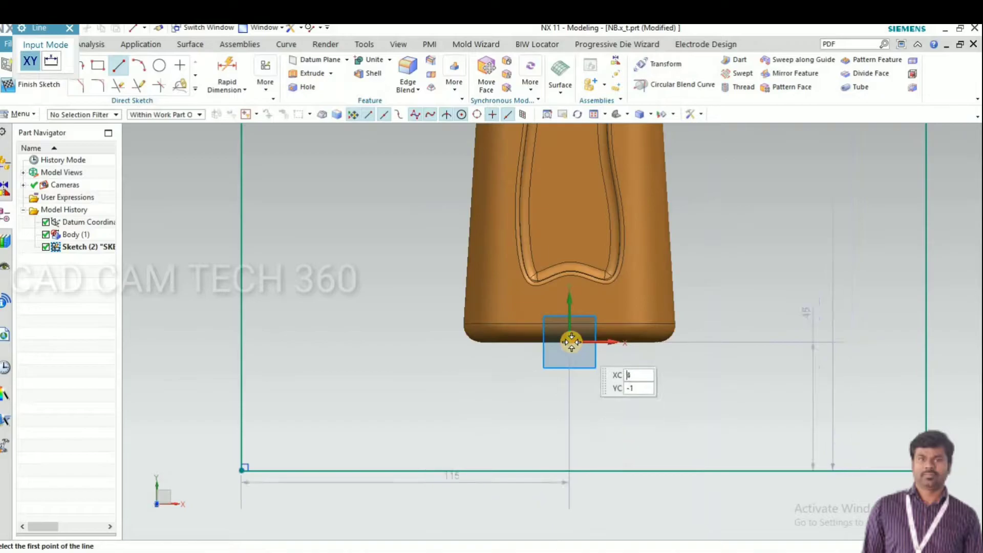
click(569, 342)
scroll(527, 441, down, 3)
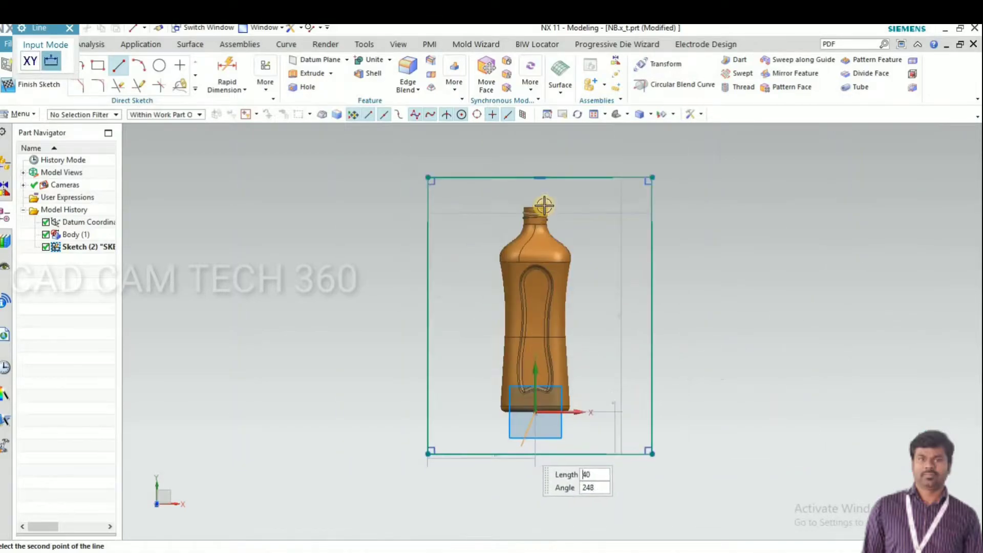
scroll(538, 187, up, 3)
text(154)
scroll(523, 162, down, 3)
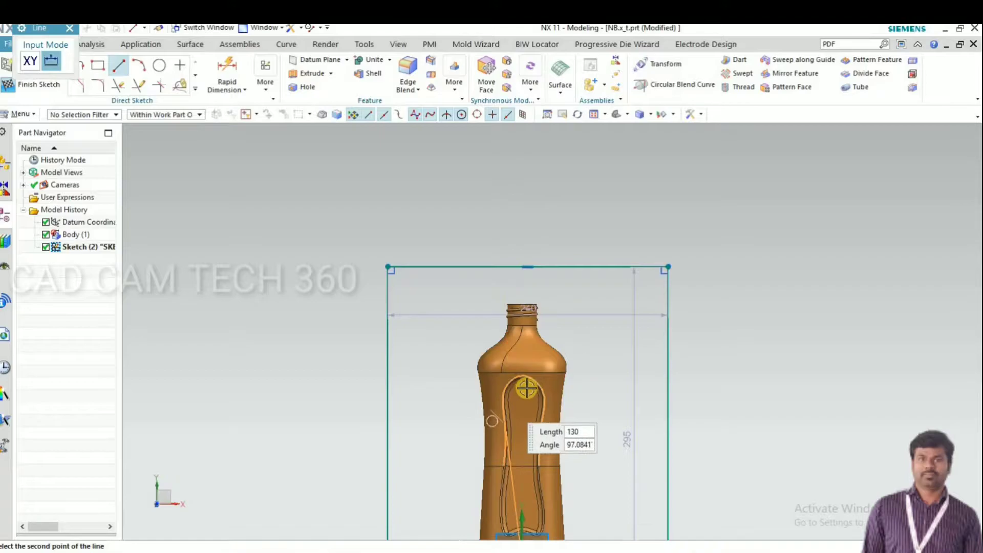
scroll(517, 395, up, 4)
key(Return)
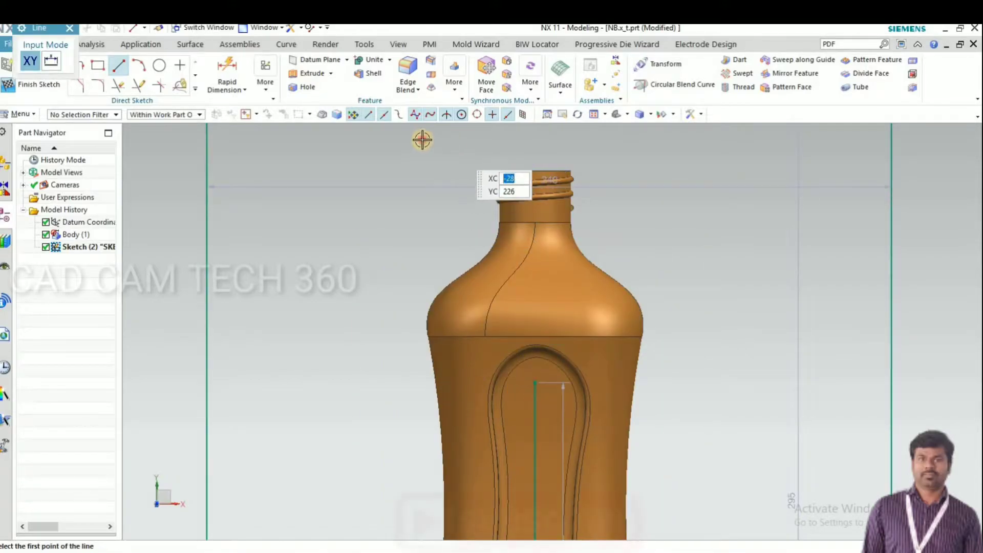
Draw a horizontal line just above the bottle neck and extend the vertical centre line up to it
key(Return)
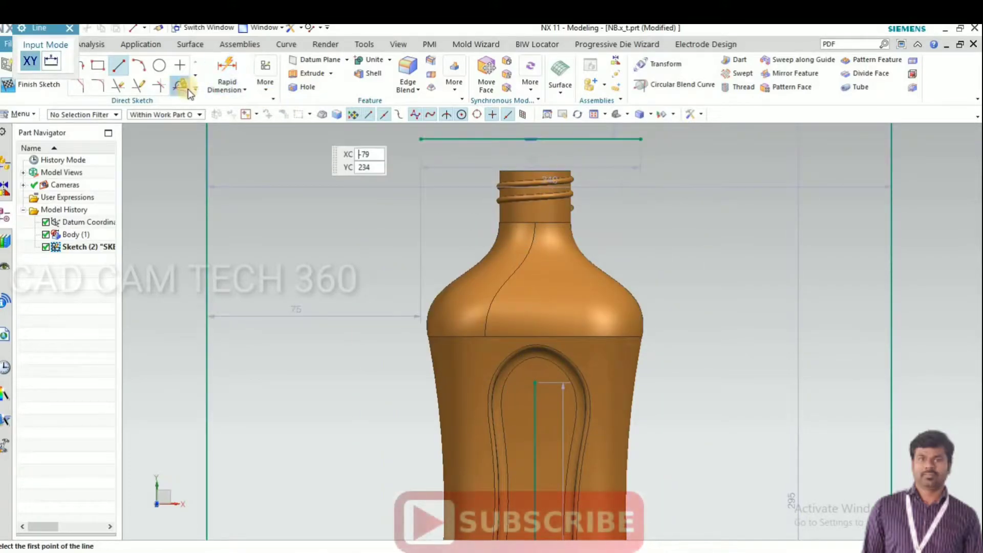
key(e)
click(534, 395)
click(165, 150)
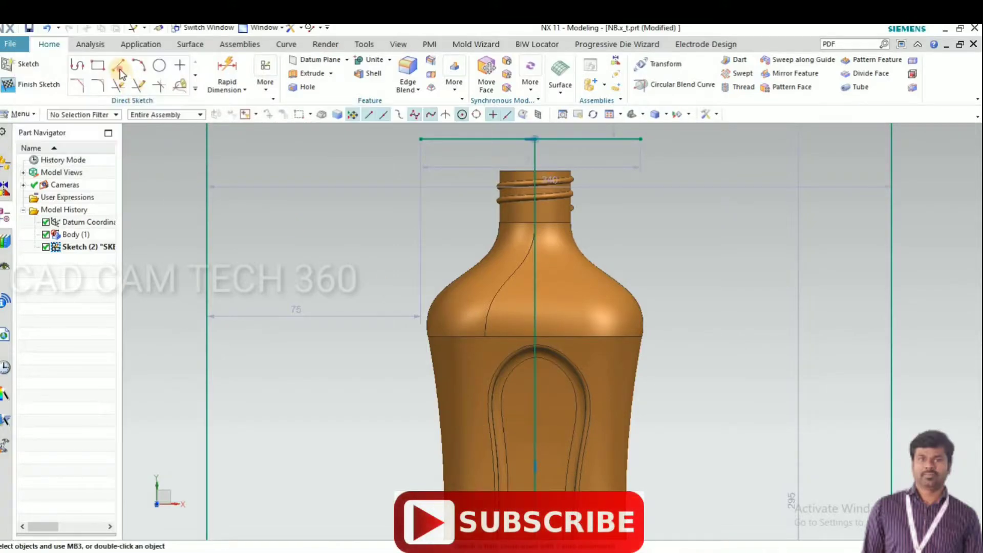
Draw a horizontal line about 42 mm long along the neck's top edge, then trim the centre line to it and remove both horizontal helper lines
click(499, 171)
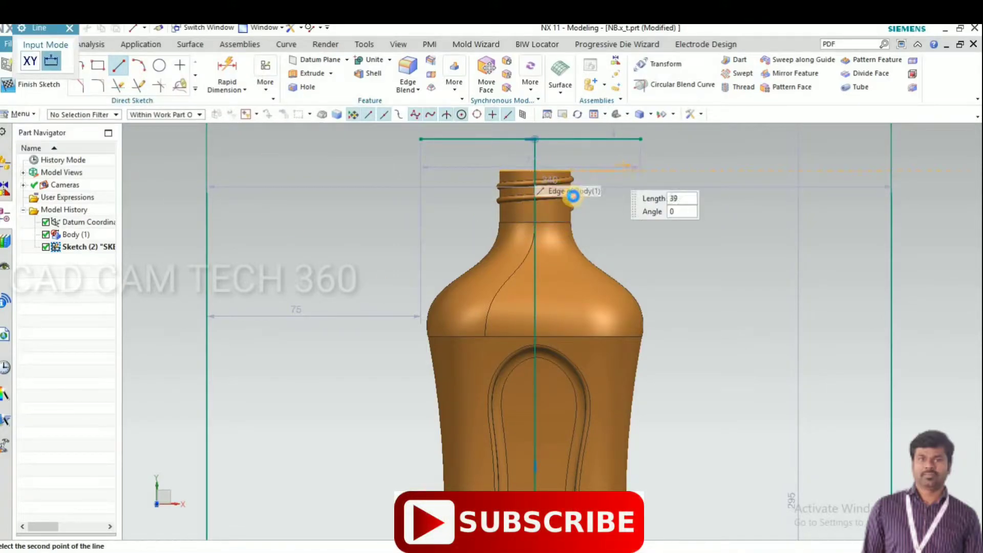
key(Escape)
key(t)
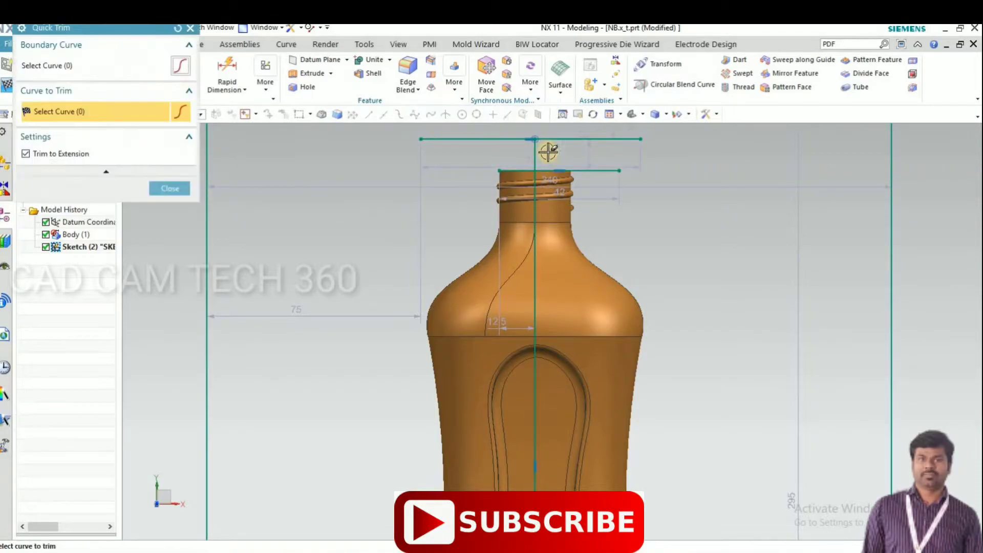
click(527, 139)
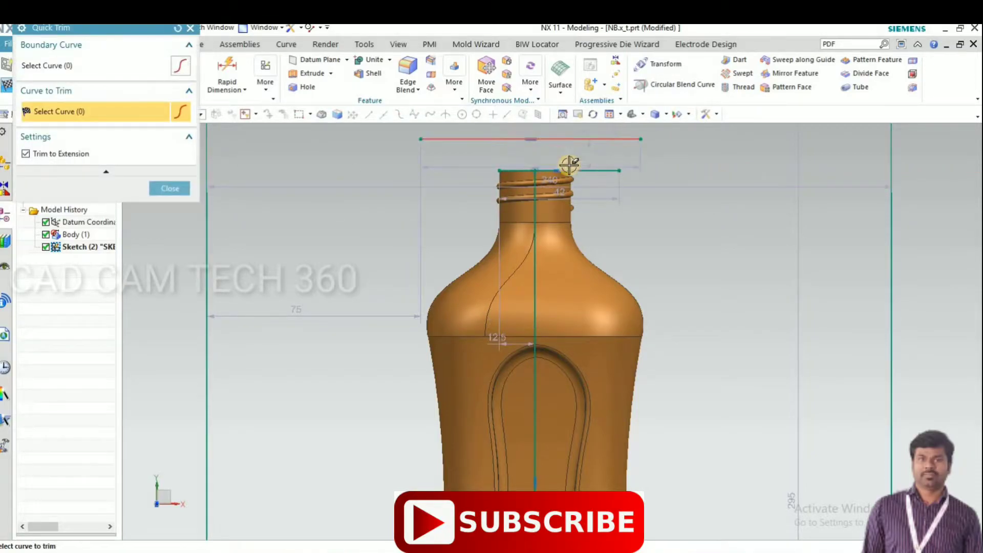
click(506, 170)
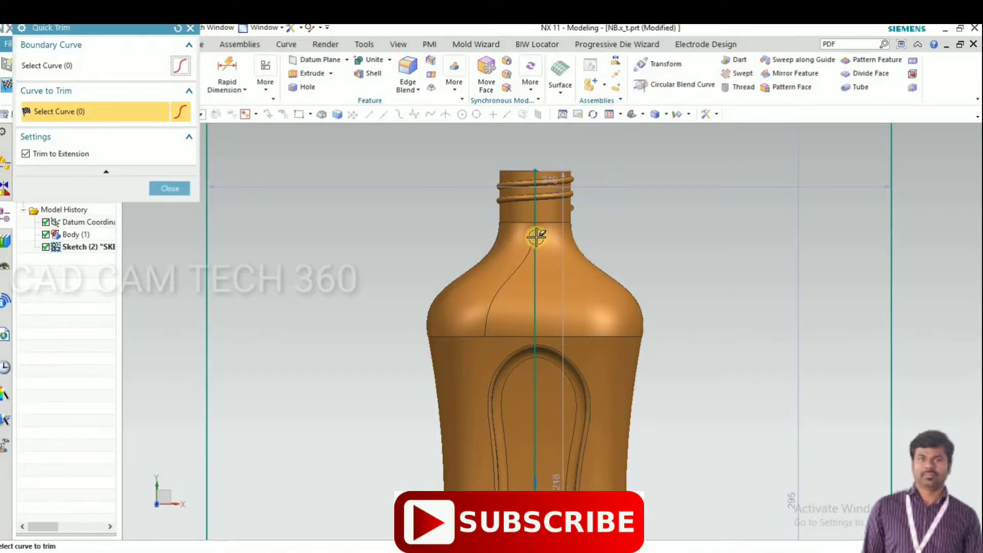
click(535, 236)
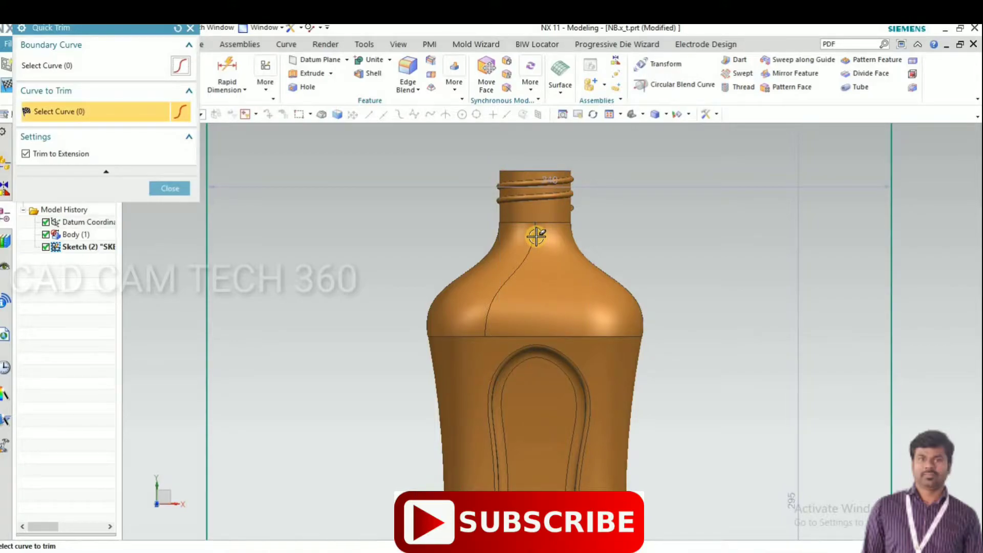
key(ctrl+z)
click(162, 186)
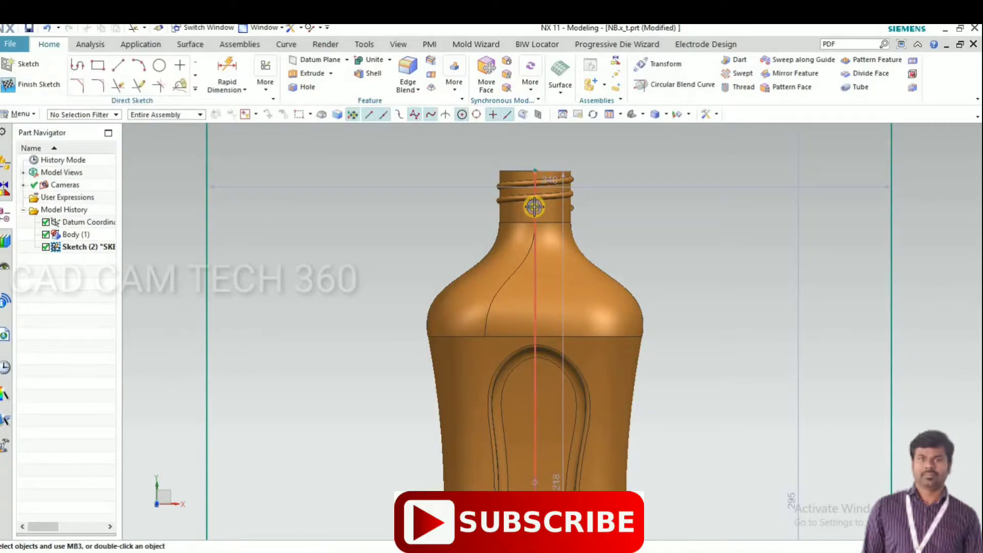
Convert the bottle's vertical centre line to a reference line
right_click(534, 207)
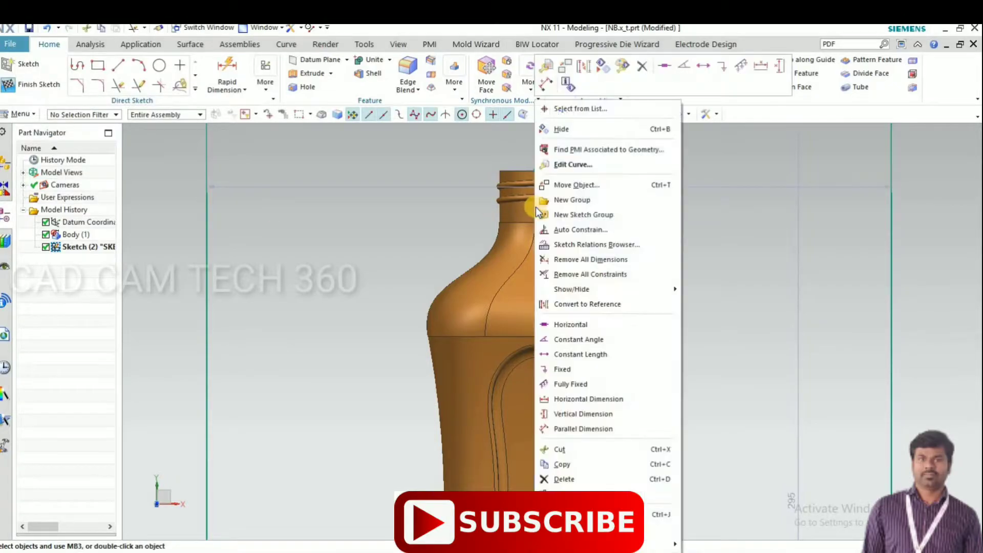
click(468, 222)
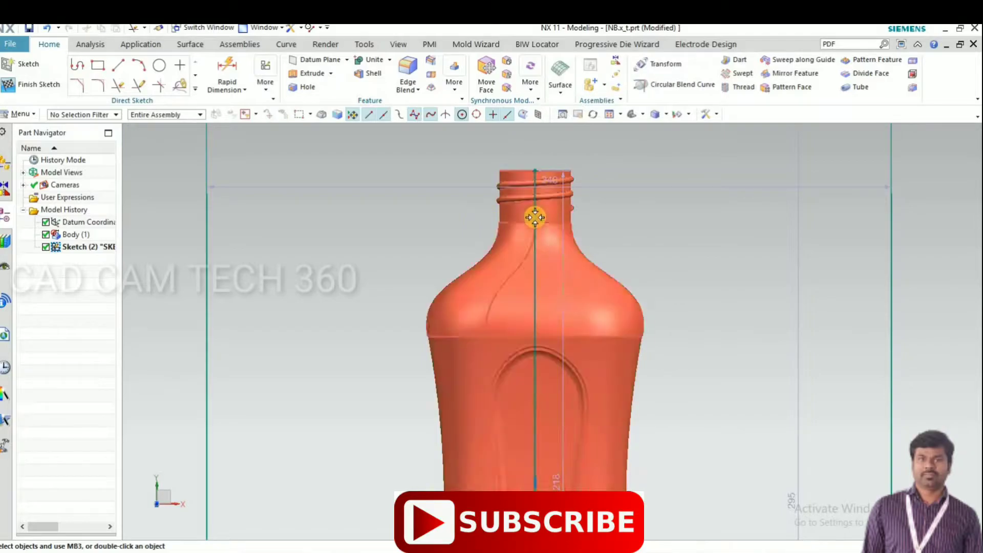
click(535, 207)
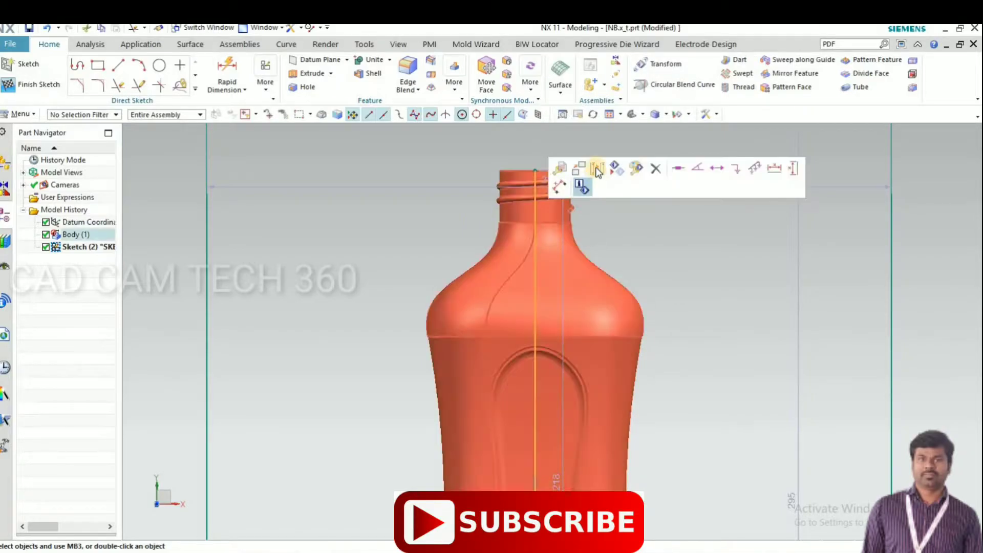
key(Escape)
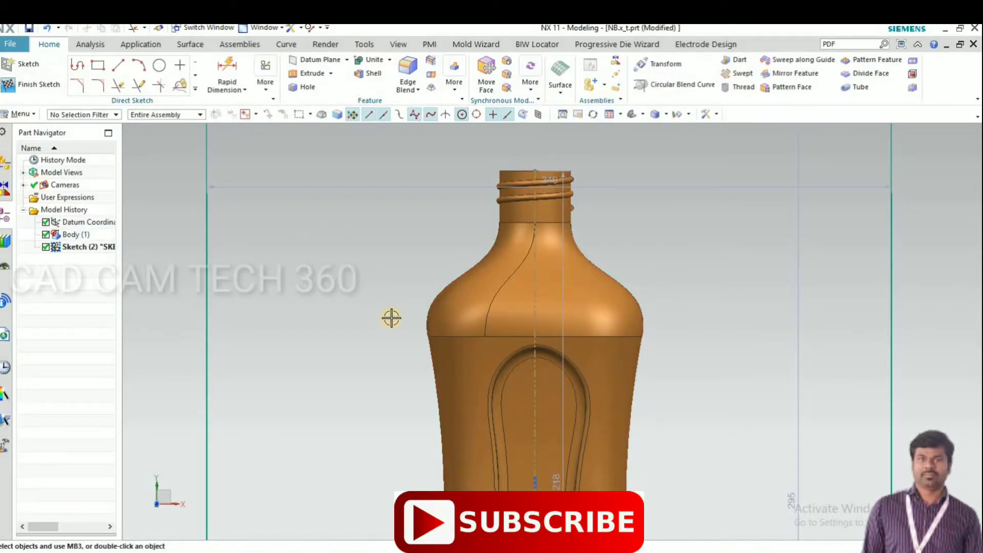
Dimension the vertical distance from the centre line's midpoint to the rectangle's upper right corner as 140 mm
scroll(391, 318, down, 4)
scroll(490, 241, down, 1)
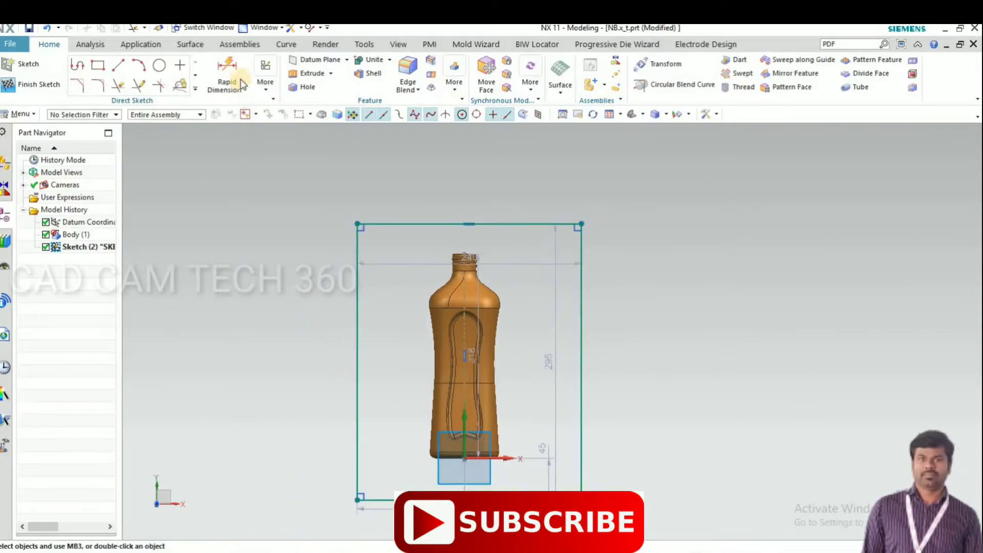
scroll(463, 353, up, 4)
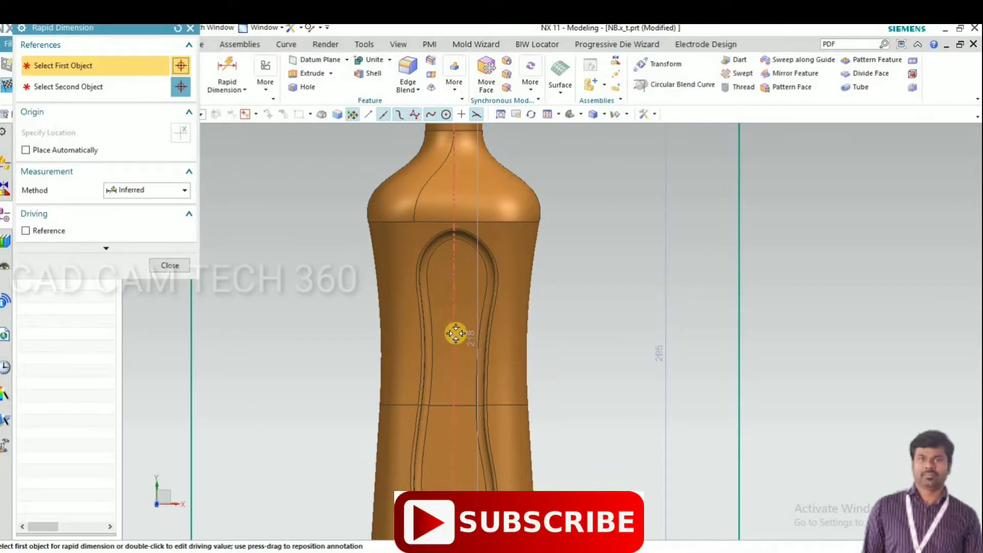
click(466, 390)
scroll(466, 391, down, 3)
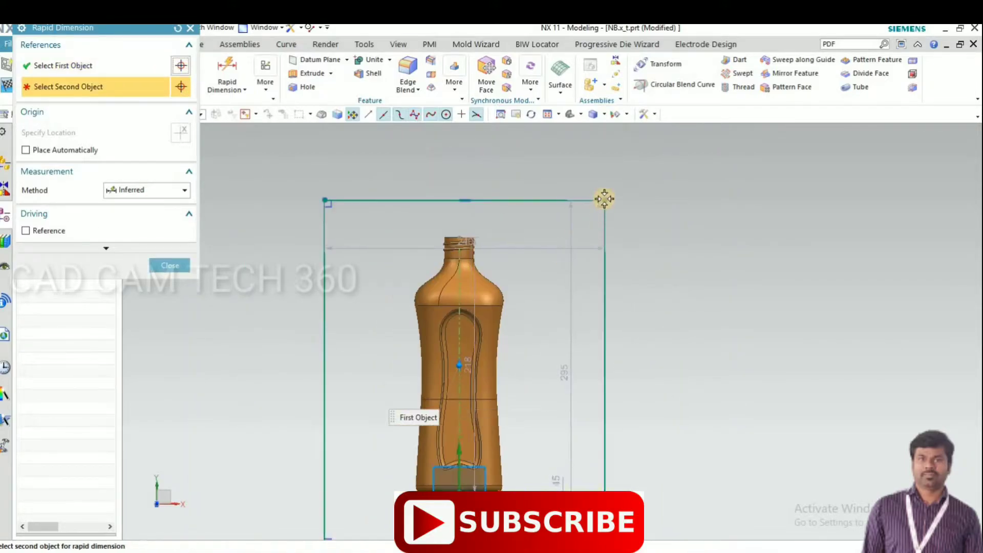
click(604, 200)
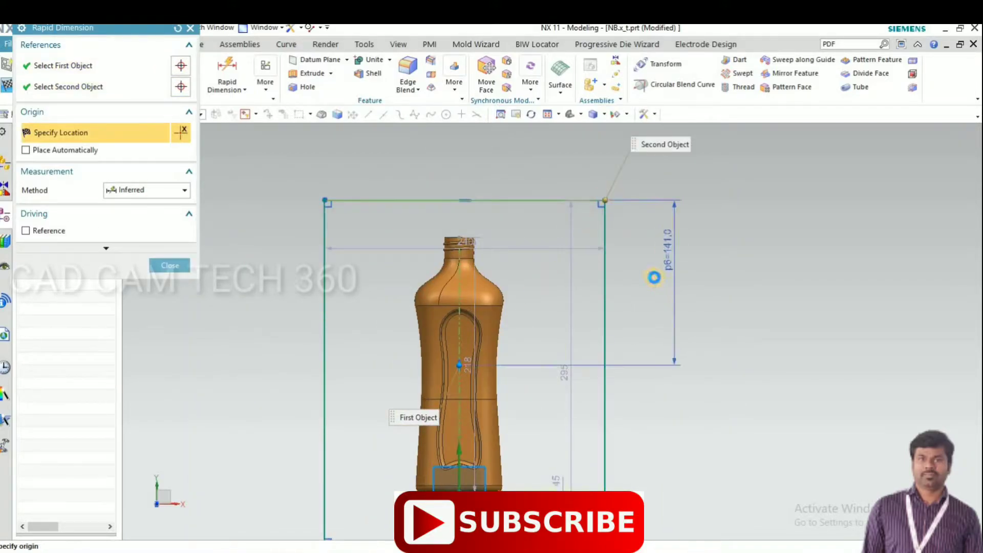
click(654, 277)
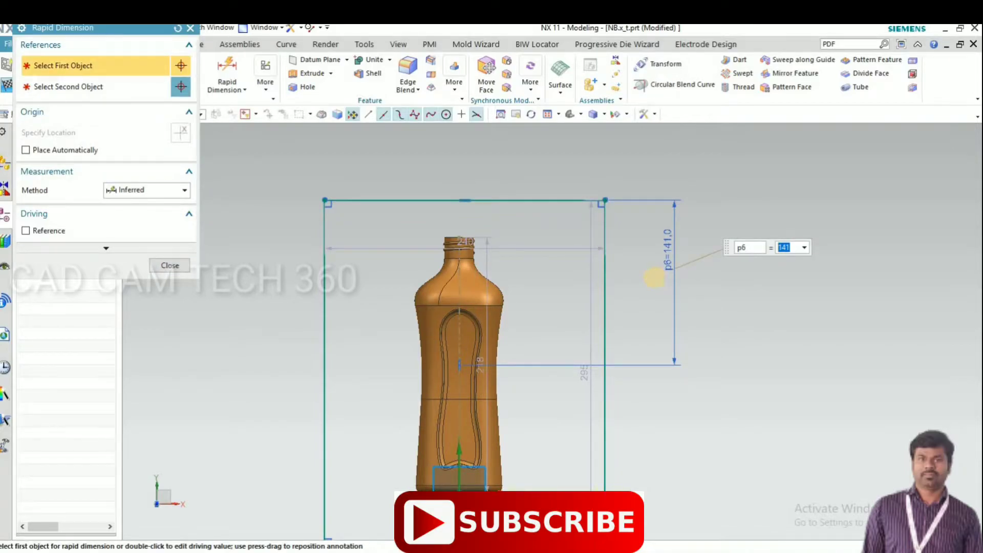
text(140)
key(Return)
scroll(560, 216, down, 3)
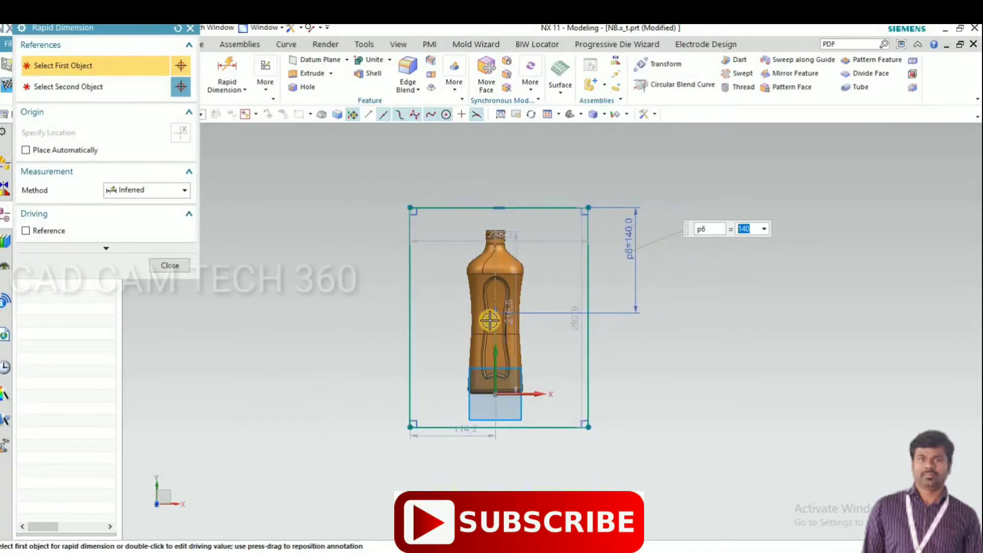
Dimension the vertical distance from the centre line's midpoint to the rectangle's lower right corner as 140 mm
scroll(490, 321, up, 3)
click(501, 304)
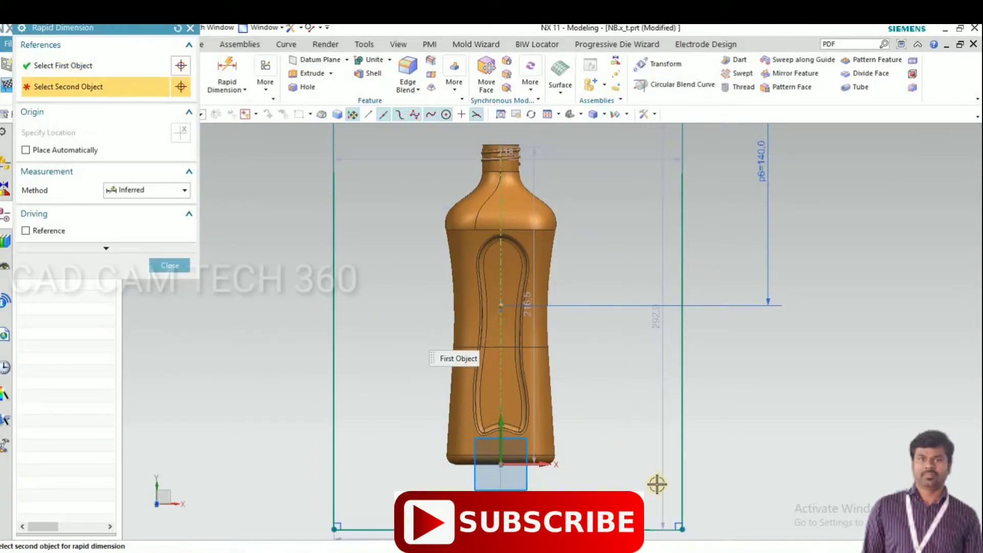
scroll(661, 492, down, 2)
click(669, 502)
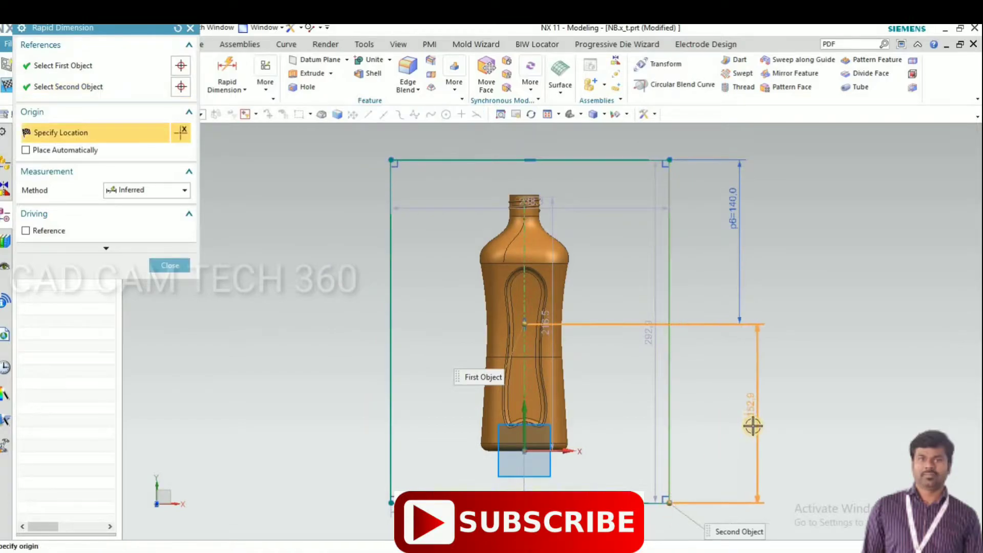
click(745, 427)
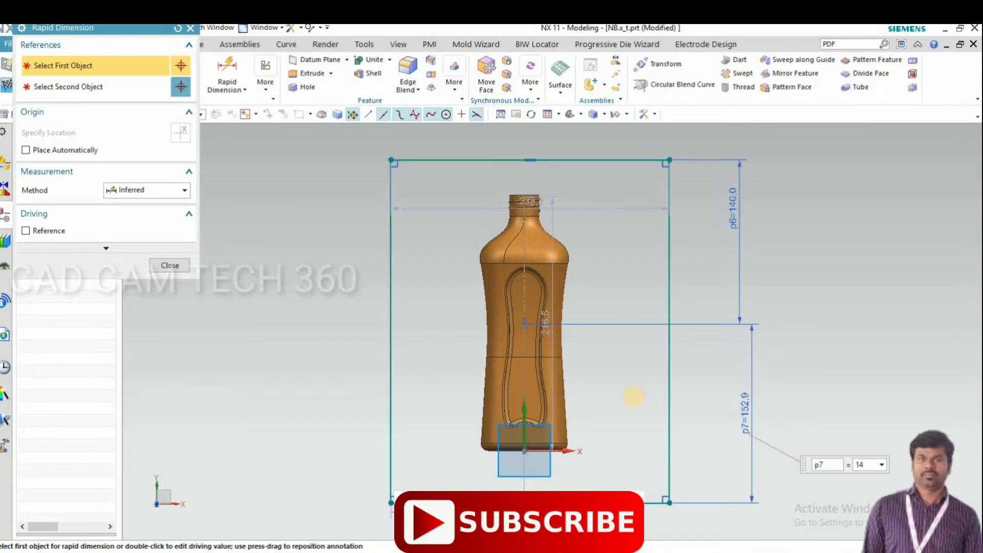
text(140)
key(Return)
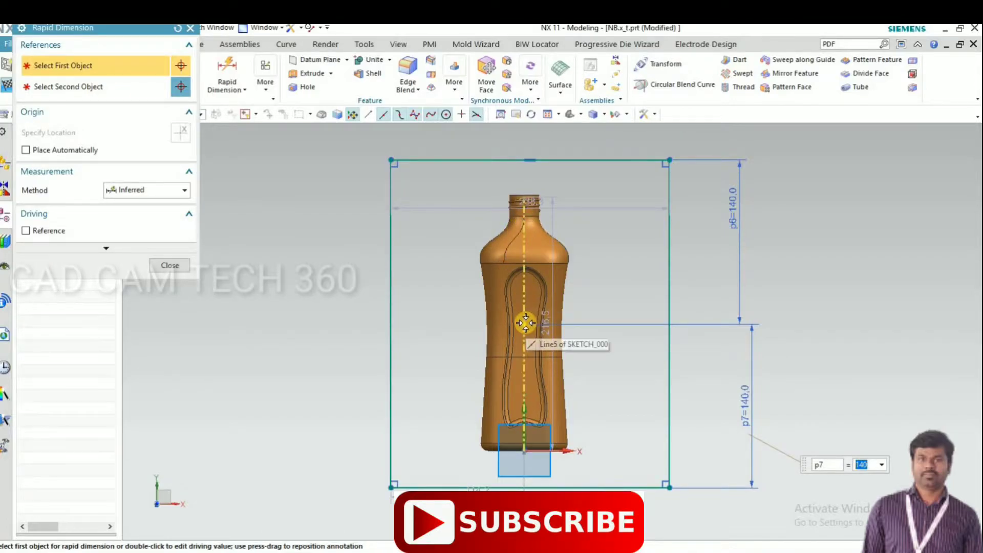
Dimension the horizontal distance from the centre line's midpoint to the rectangle's upper left corner as 100 mm
click(393, 158)
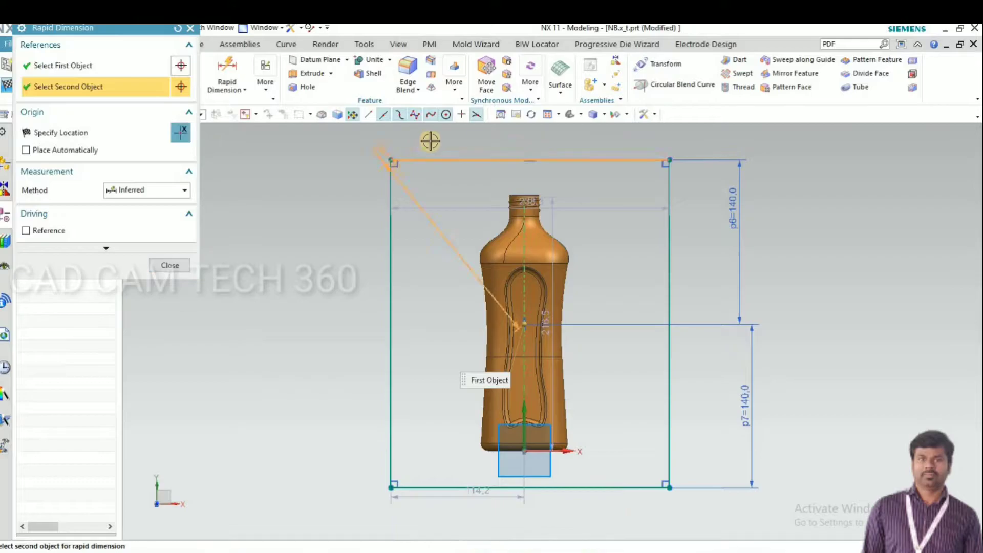
click(415, 146)
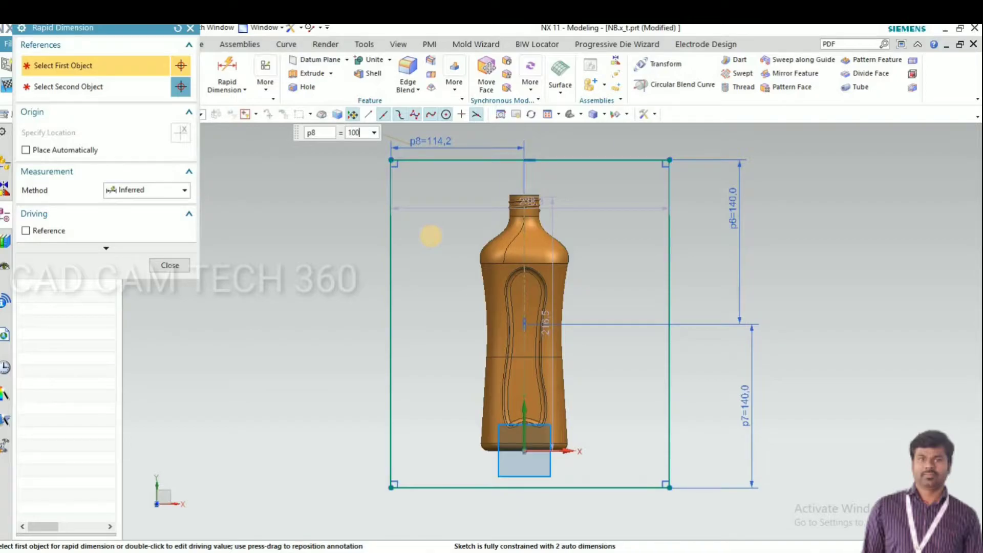
key(Return)
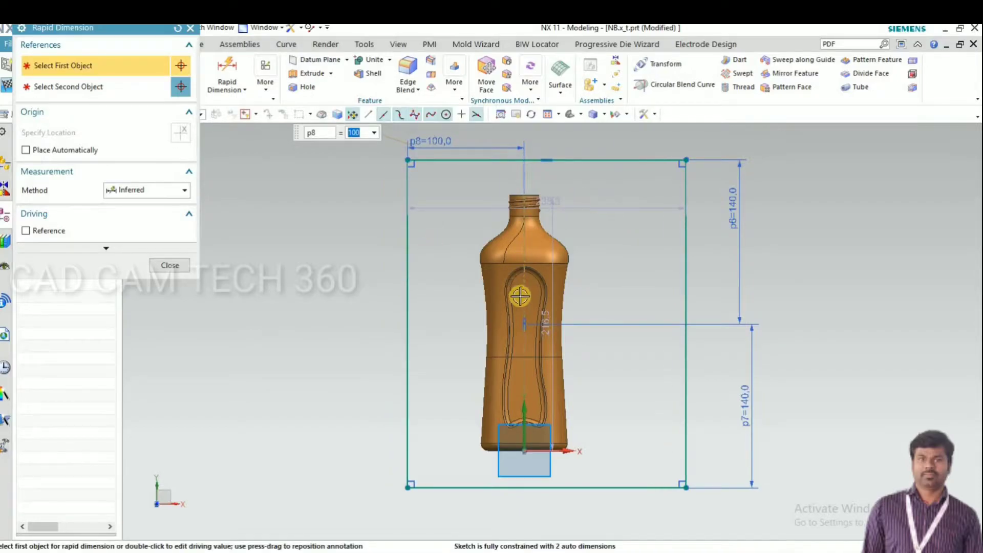
Dimension the horizontal distance from the centre line to the rectangle's upper right corner as 100 mm and finish the sketch
click(524, 296)
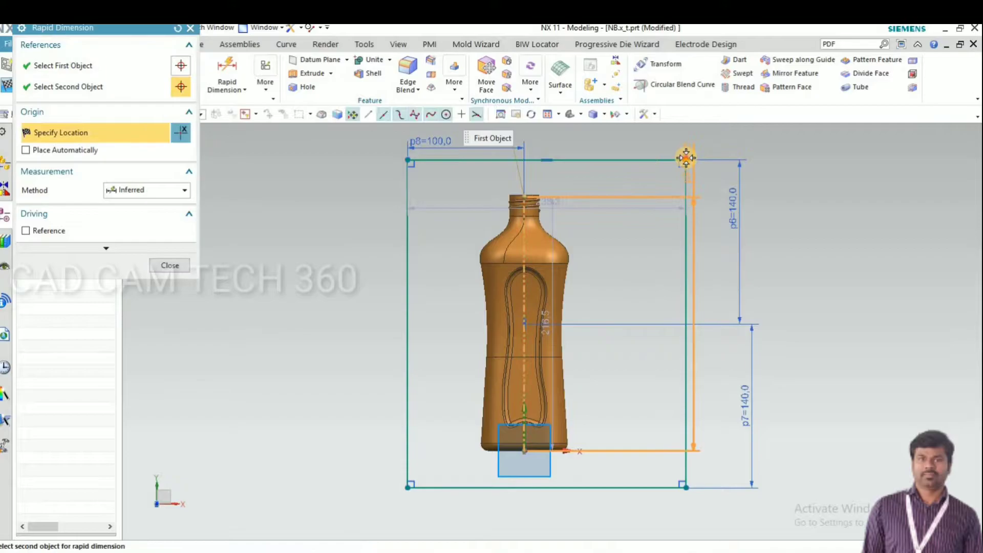
click(641, 134)
text(100)
key(Return)
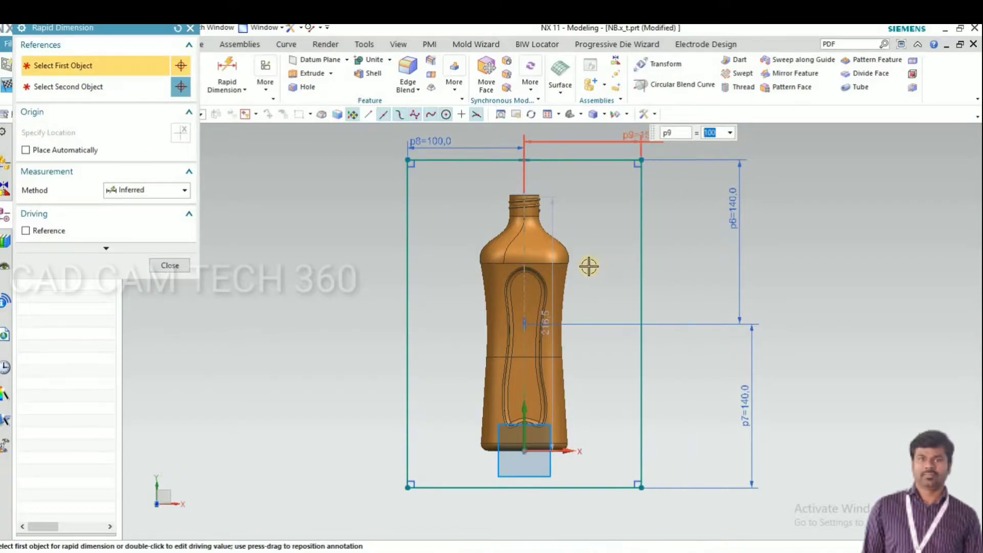
click(170, 266)
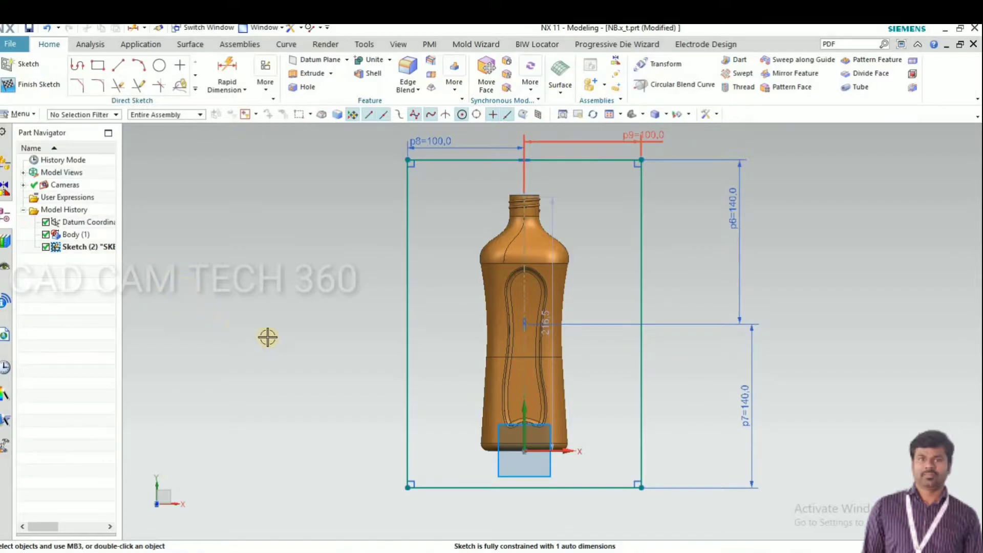
key(ctrl+q)
Extrude the rectangle sketch as a separate solid block from 0 to 125 mm, with no Boolean
middle_drag(323, 342, 352, 355)
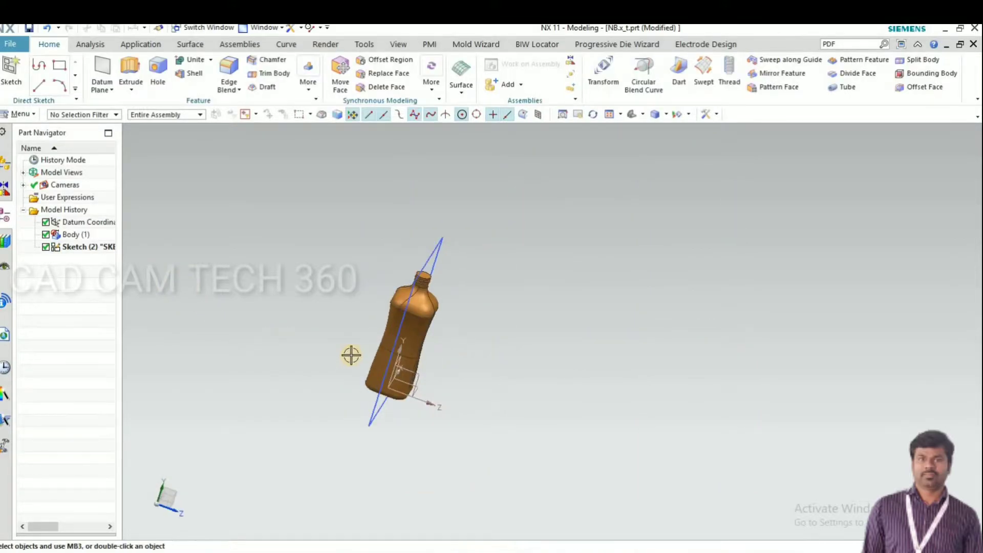
key(x)
click(138, 261)
click(140, 272)
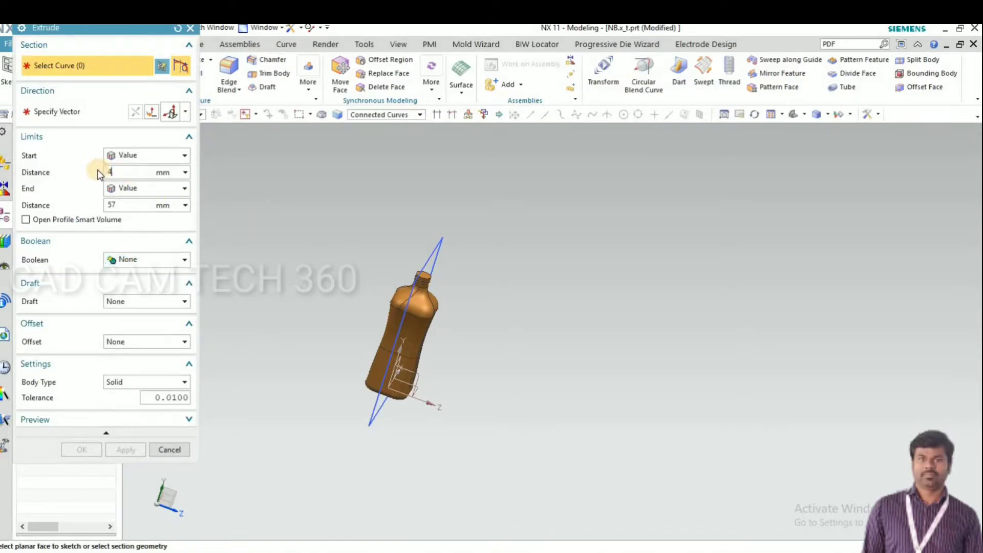
text(0)
click(437, 248)
middle_drag(417, 268, 396, 268)
key(F8)
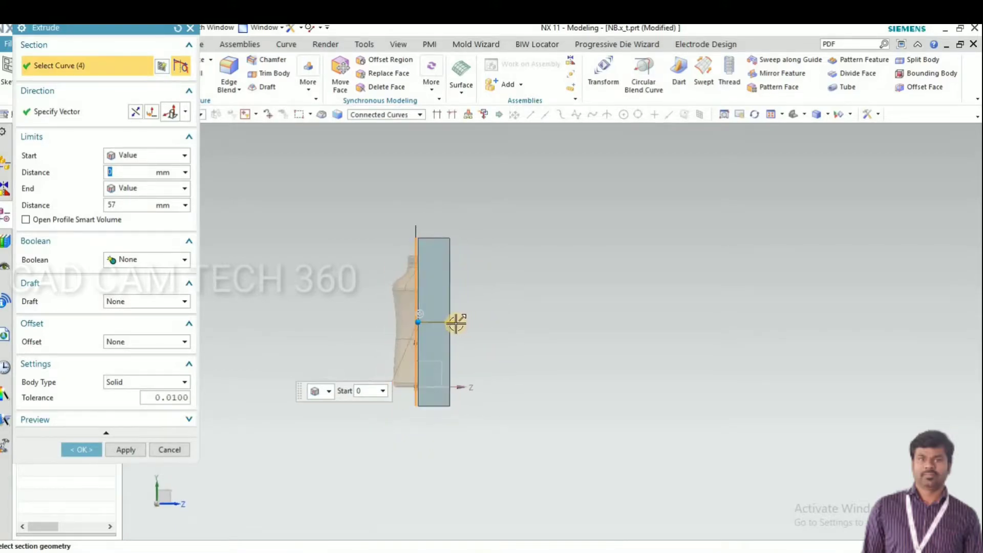
drag(472, 320, 501, 322)
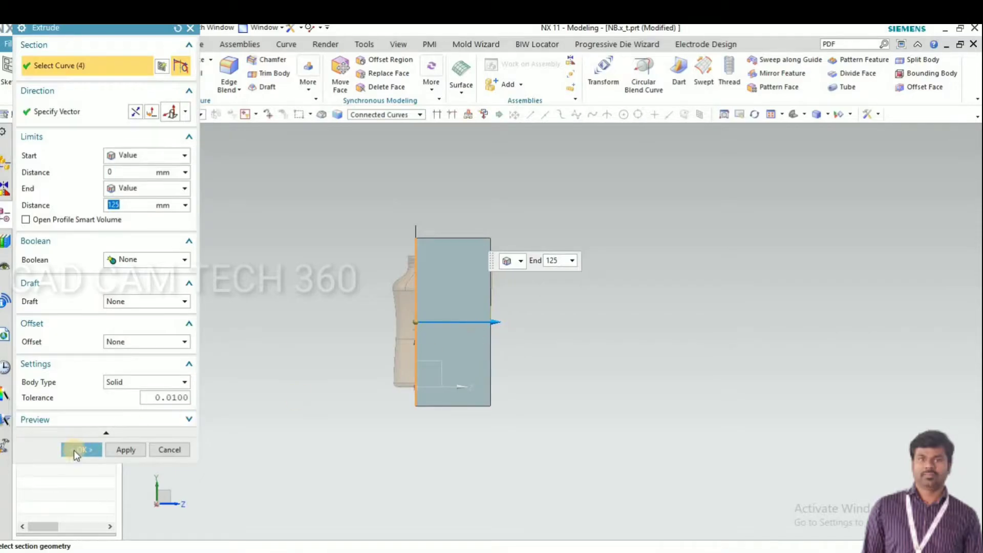
click(78, 445)
Hide the rectangle sketch on the block's parting face
click(413, 250)
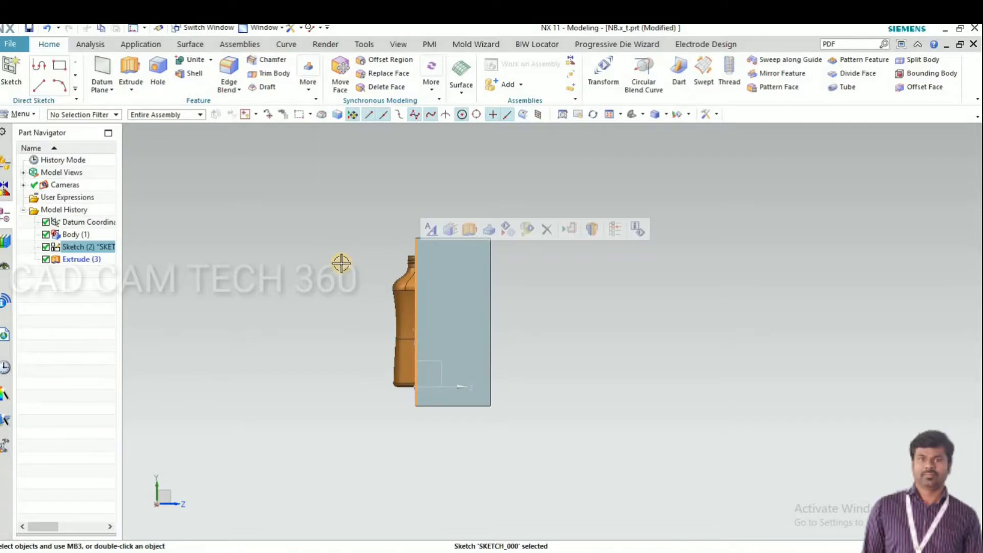
key(ctrl+b)
scroll(320, 323, up, 1)
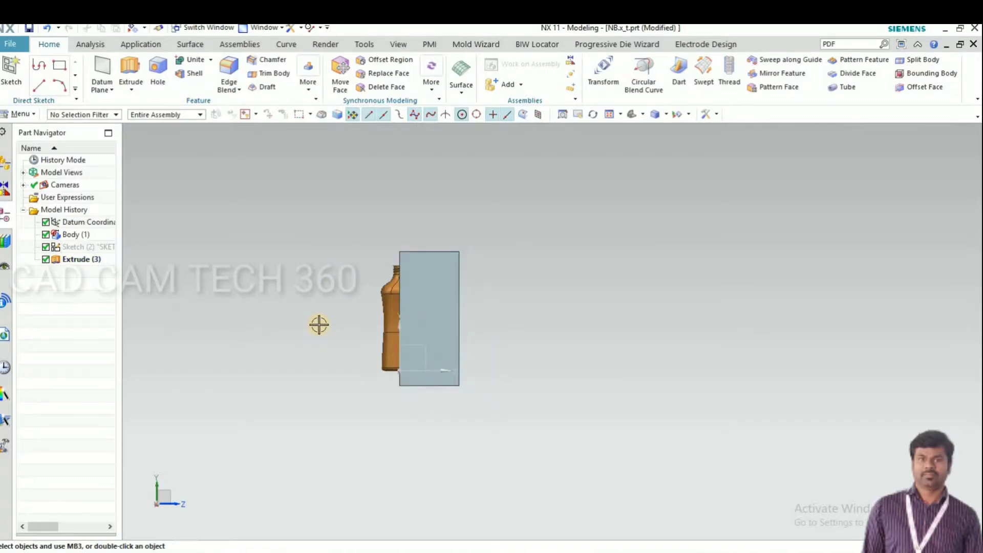
Subtract the bottle body from the block, keeping the bottle as the tool body
middle_drag(391, 299, 369, 307)
scroll(410, 277, down, 5)
scroll(347, 321, up, 4)
click(210, 60)
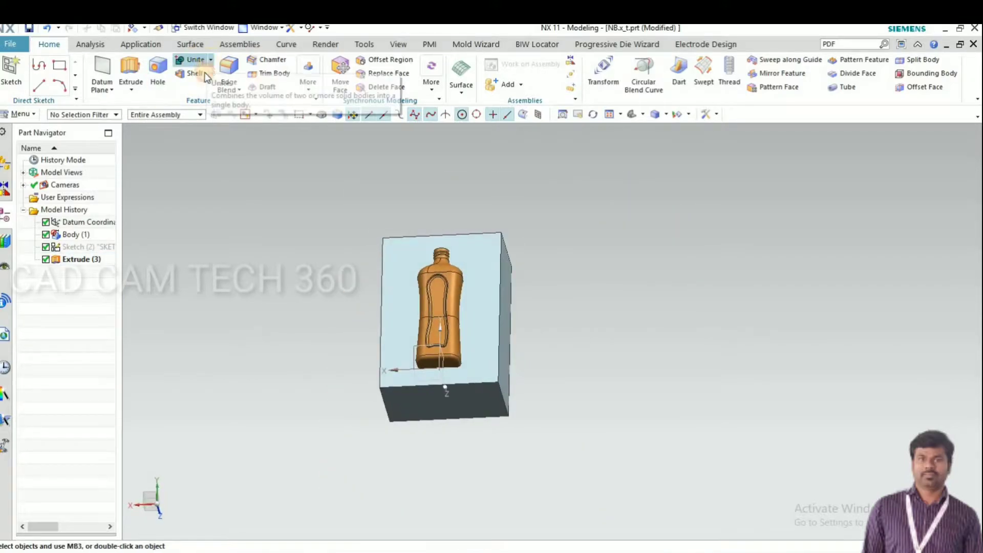
click(198, 92)
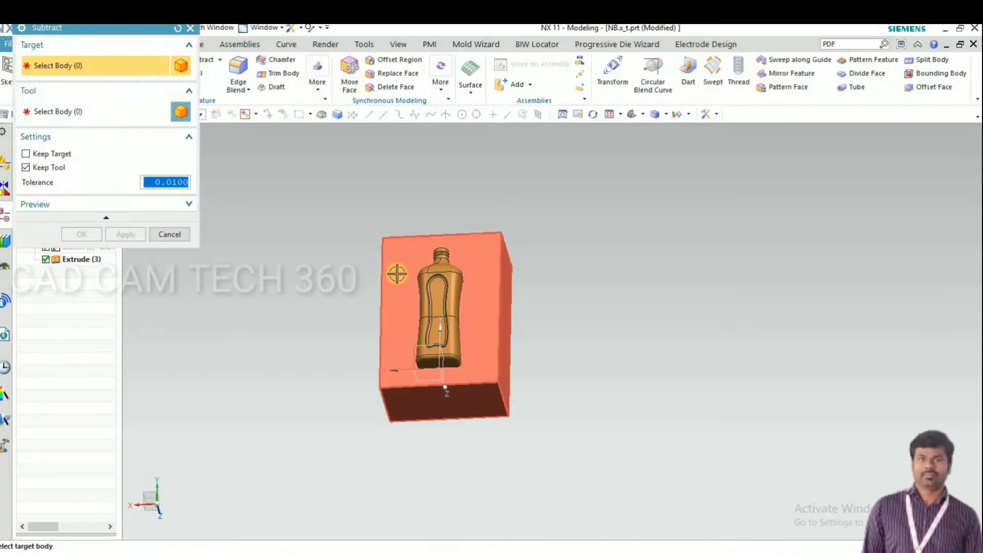
click(323, 260)
click(419, 291)
click(85, 234)
Hide the bottle body to examine the cavity cut in the block, and restore the bottle to view
middle_drag(300, 291, 390, 305)
key(ctrl+b)
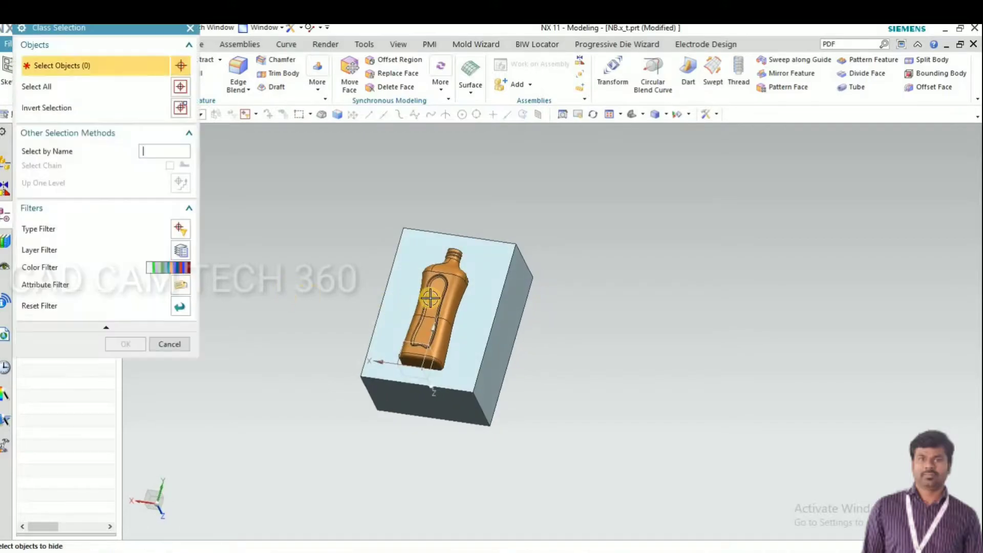
click(130, 344)
middle_drag(301, 352, 485, 143)
scroll(405, 423, up, 4)
scroll(389, 425, down, 4)
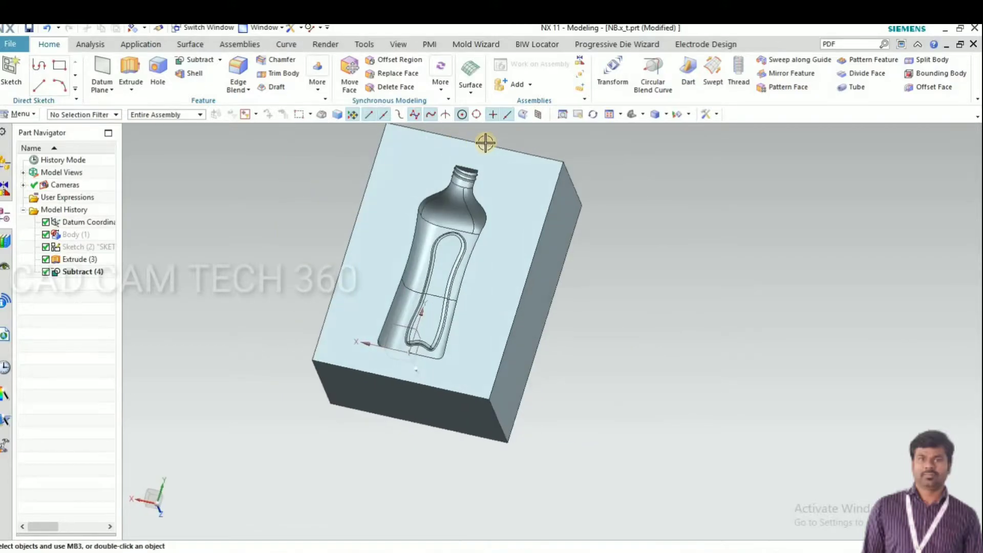
scroll(485, 143, up, 3)
scroll(630, 314, down, 3)
middle_drag(630, 314, 615, 294)
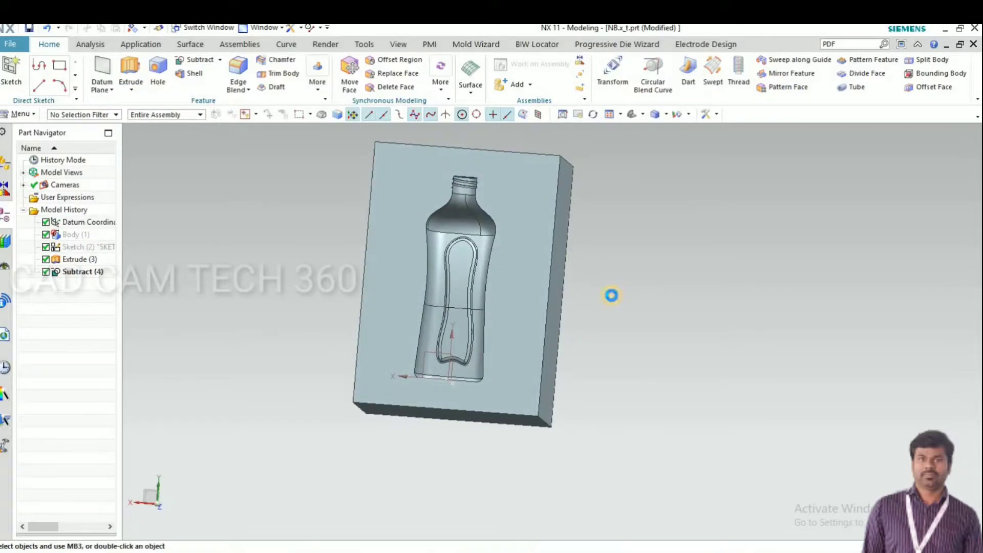
key(ctrl+shift+u)
Start a sketch on the block's end face above the bottle neck
key(F8)
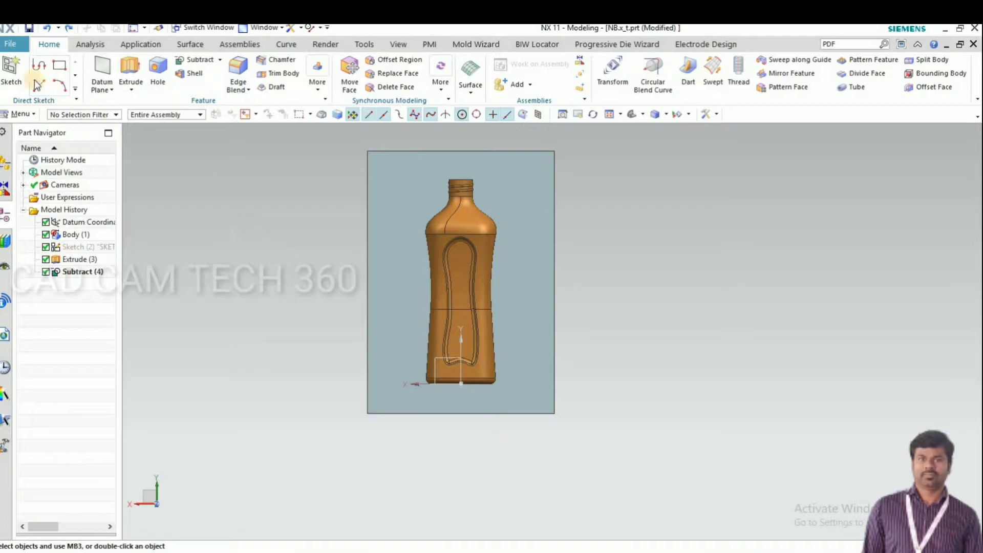
click(13, 72)
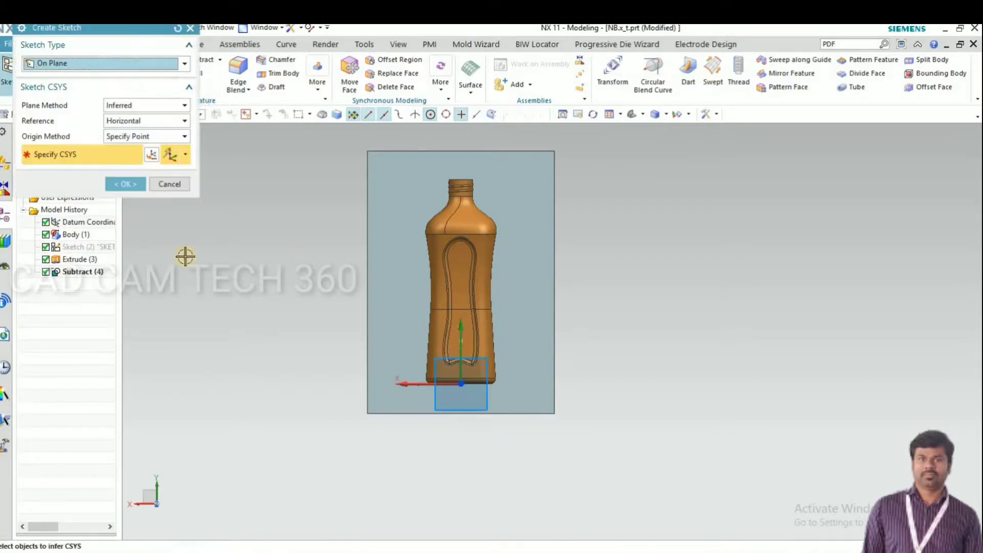
mouse_move(326, 272)
middle_down()
mouse_move(327, 308)
mouse_move(421, 210)
middle_up()
click(421, 211)
click(122, 183)
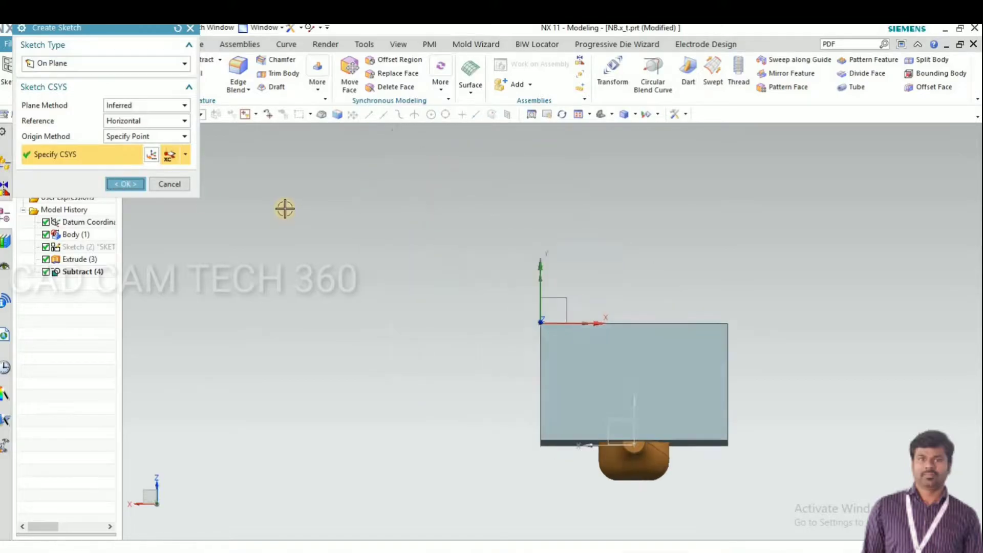
Set the block's display translucency to 35
key(ctrl+j)
click(547, 323)
click(125, 345)
drag(31, 201, 85, 201)
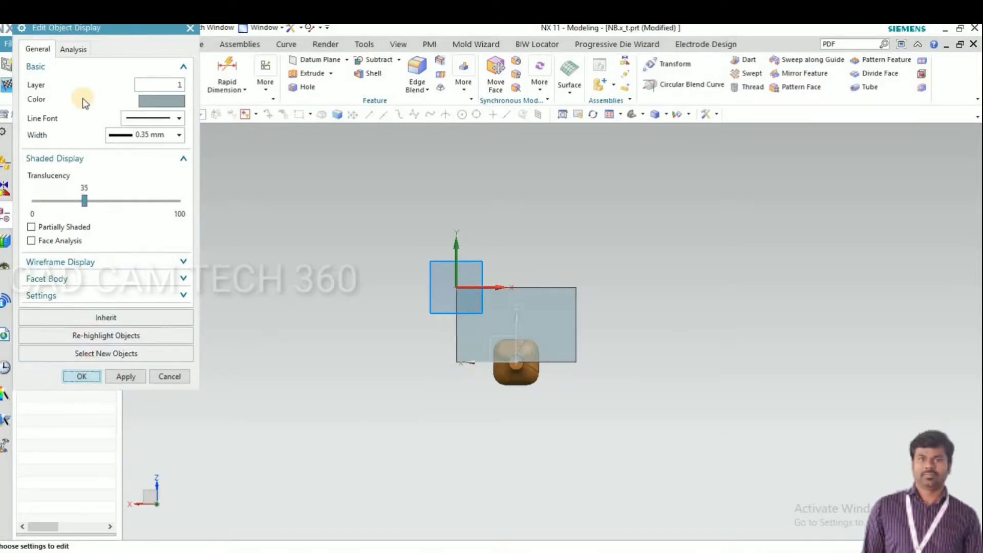
Sketch two concentric circles centred on the bottle neck, the inner one about 110 mm in diameter, and finish the sketch
click(159, 66)
scroll(519, 384, up, 3)
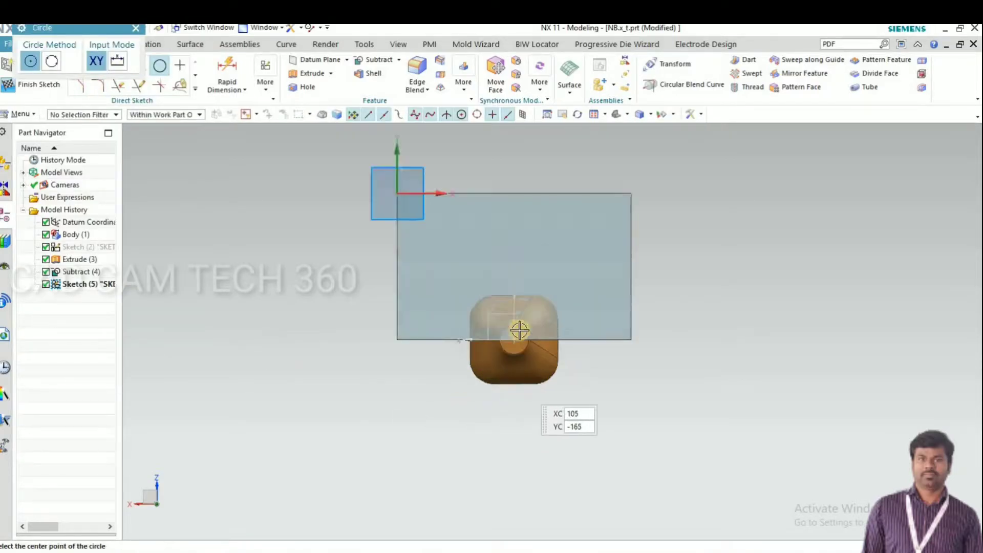
scroll(520, 331, up, 2)
click(487, 364)
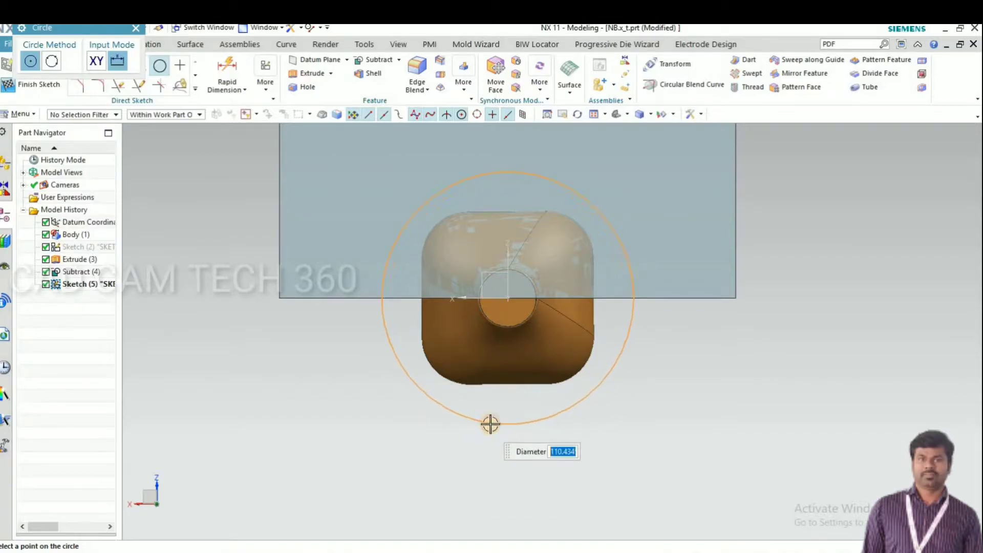
click(492, 423)
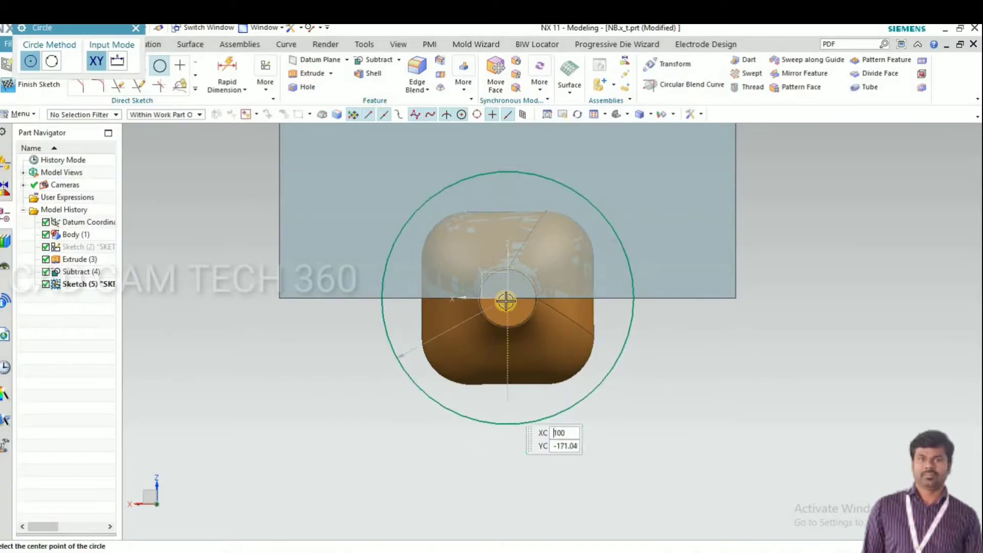
click(492, 422)
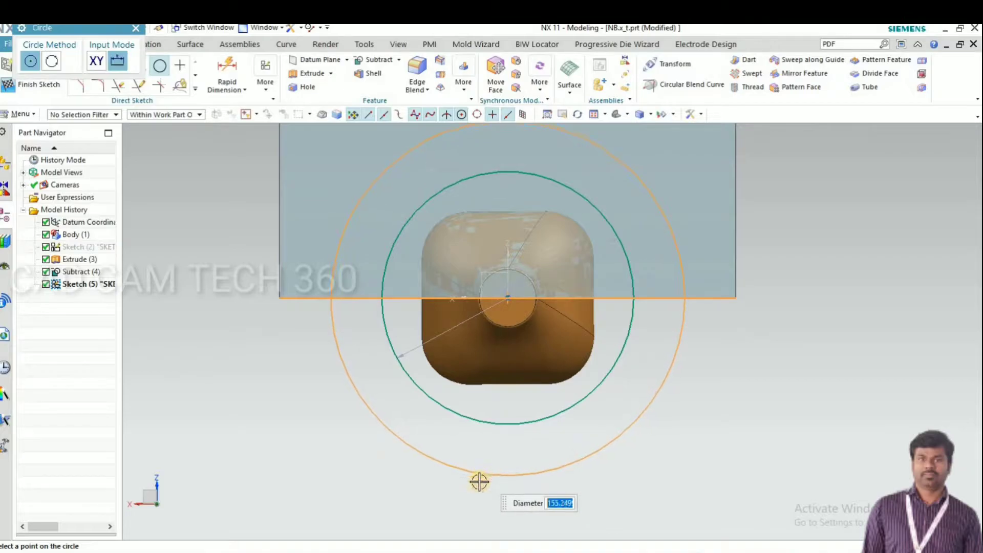
click(442, 485)
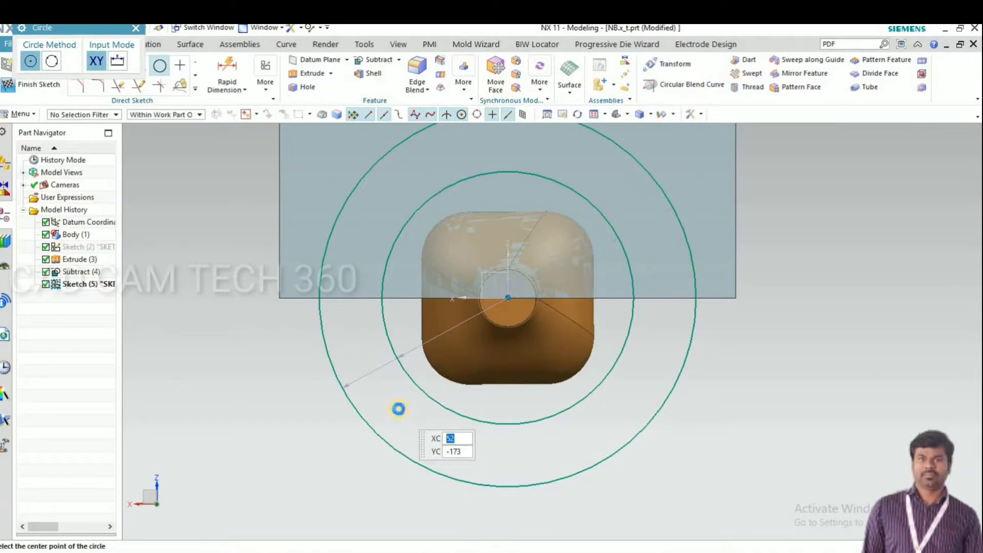
key(ctrl+q)
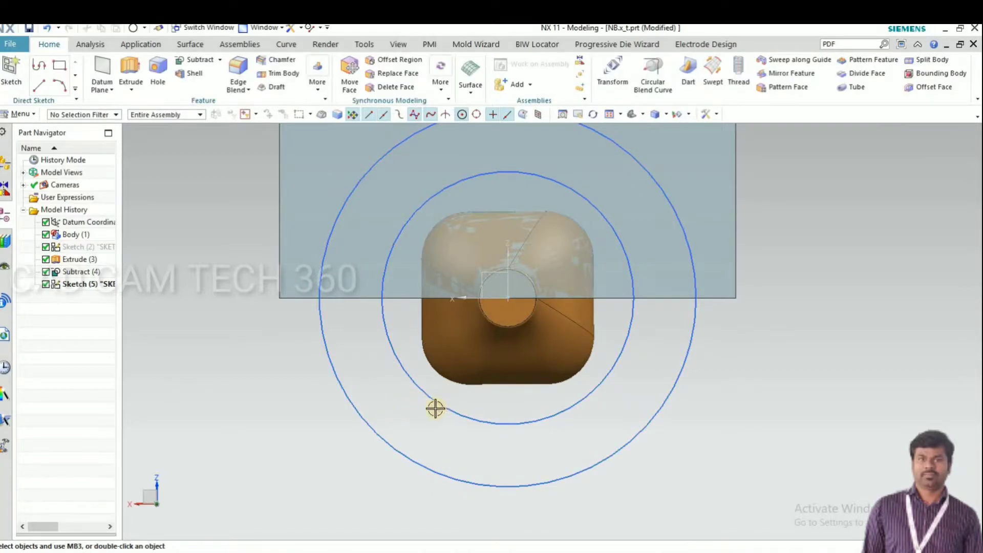
Split the block with the Split Body command, using both concentric circles as the extruded tool section
scroll(410, 412, down, 4)
middle_drag(369, 365, 360, 366)
middle_drag(358, 370, 358, 373)
scroll(348, 322, down, 3)
middle_drag(344, 337, 335, 335)
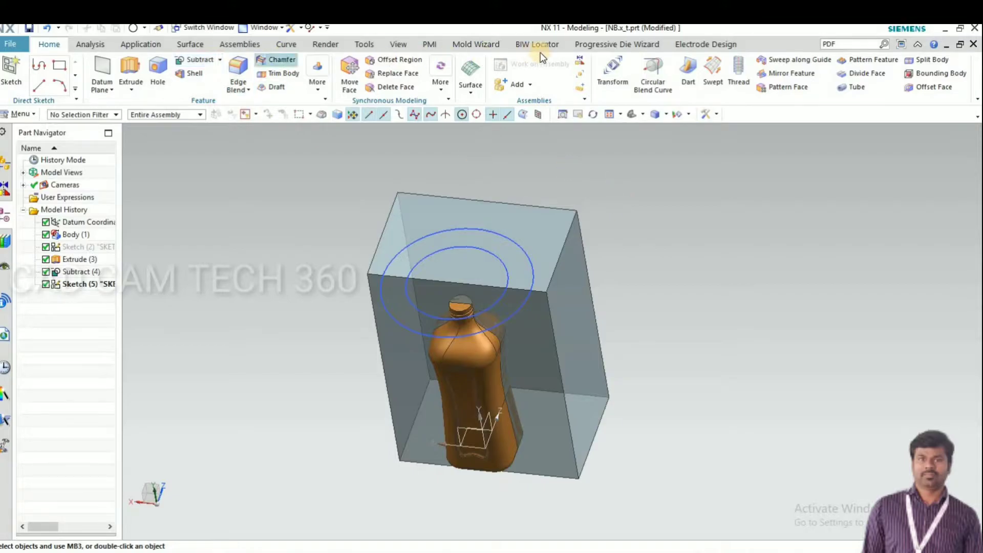
click(191, 44)
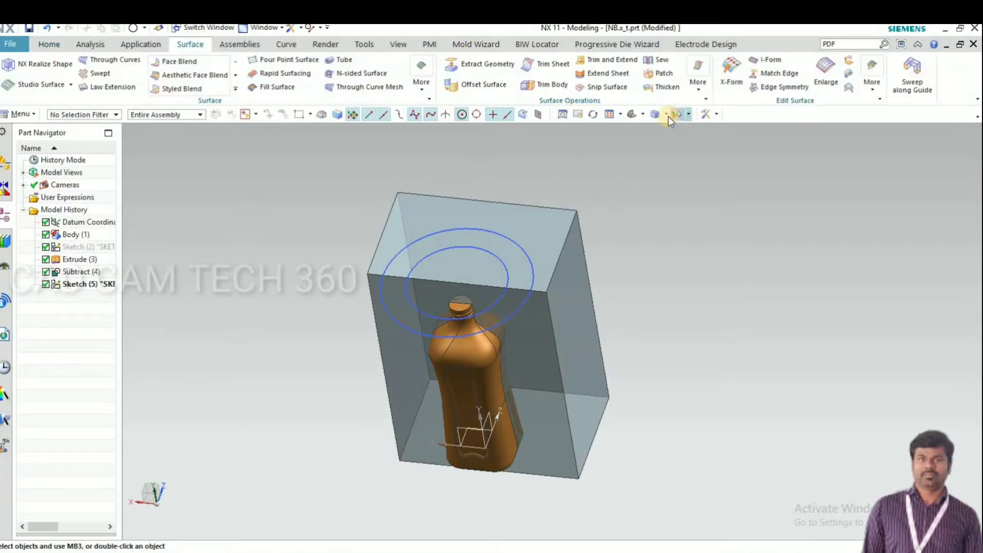
click(699, 76)
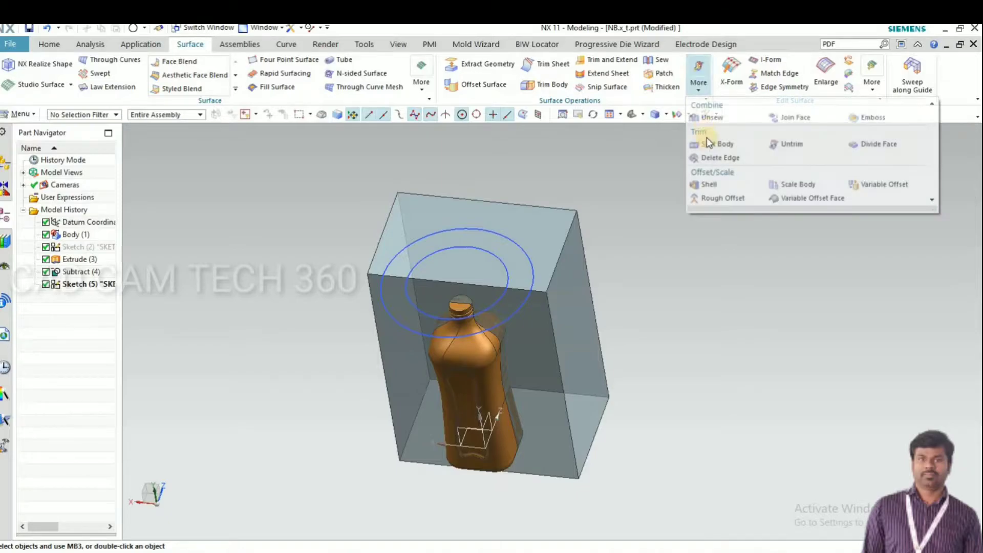
click(709, 144)
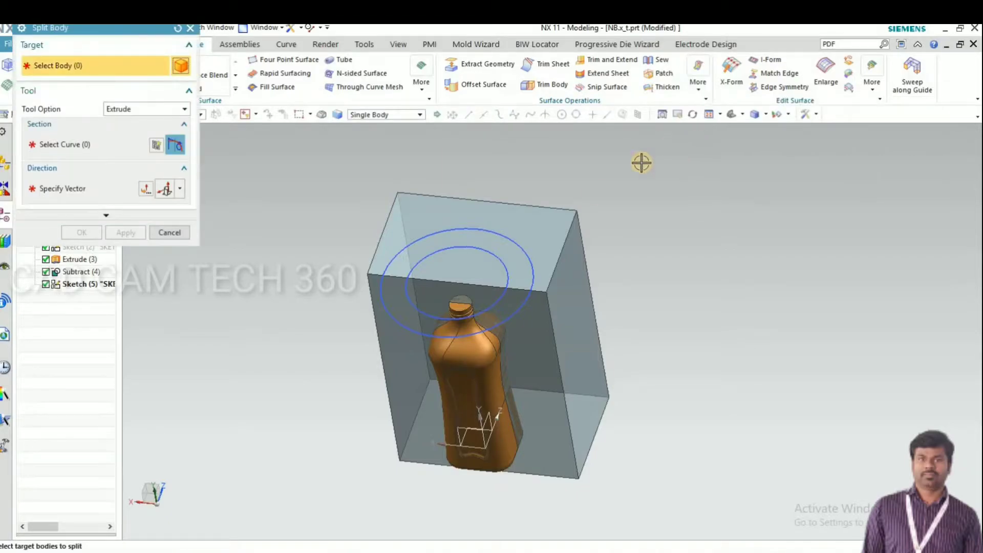
click(494, 225)
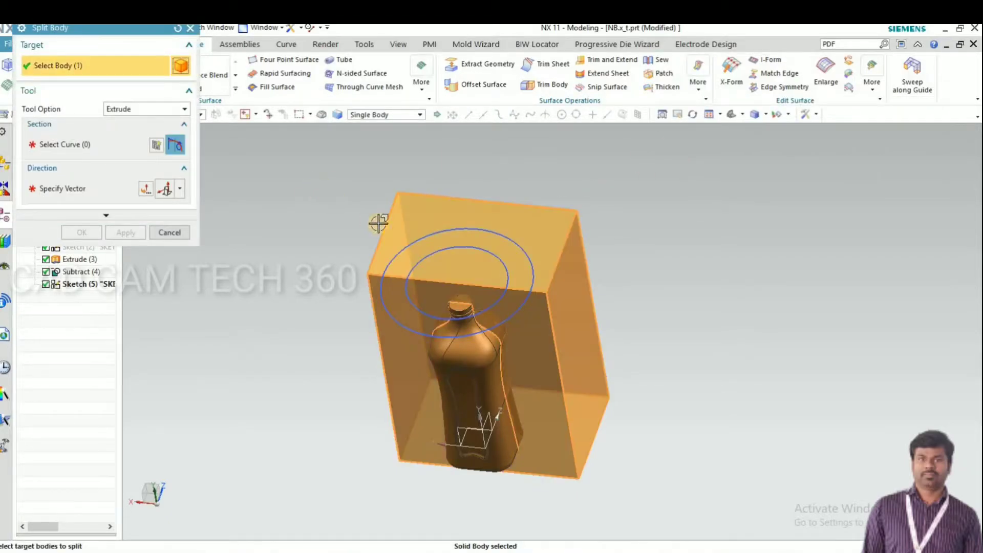
middle_click(414, 239)
click(418, 241)
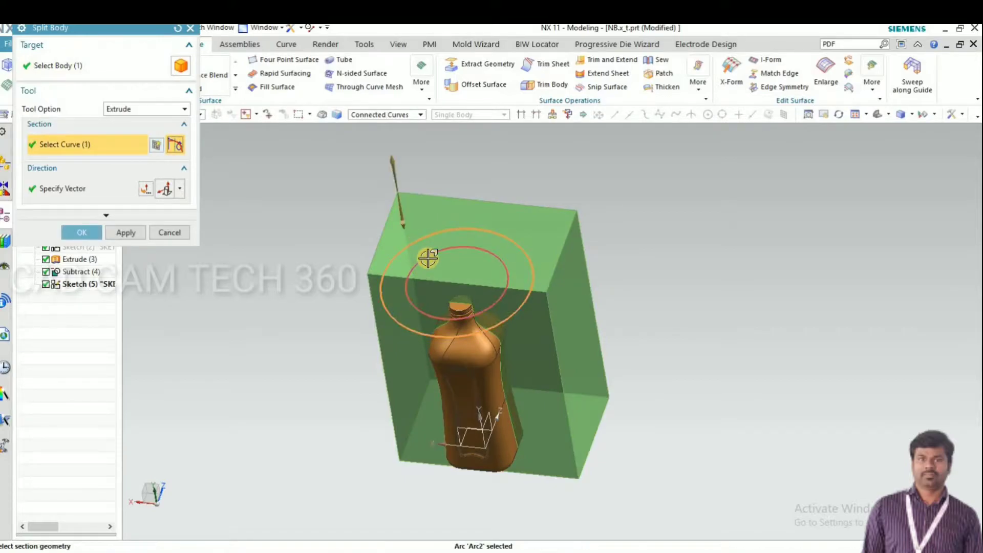
click(426, 257)
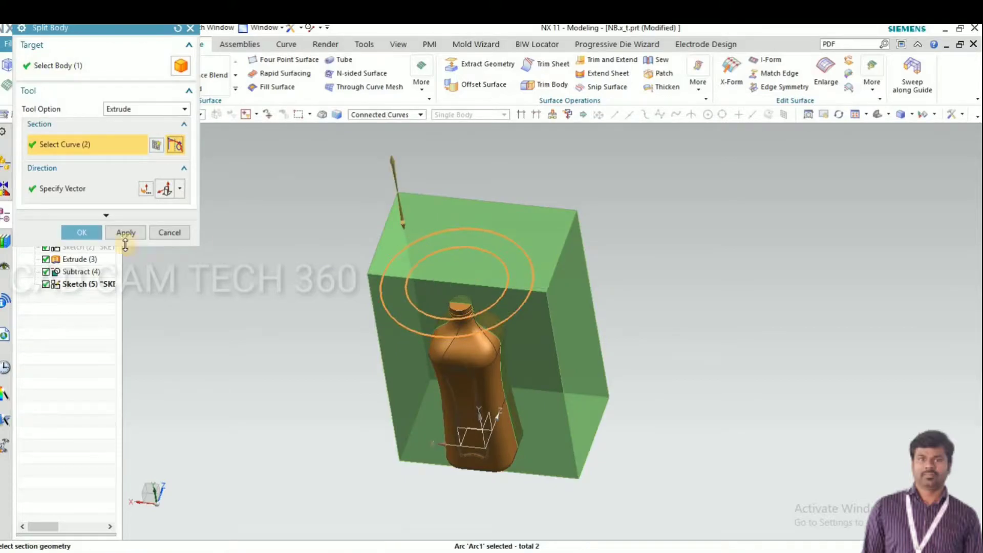
click(82, 232)
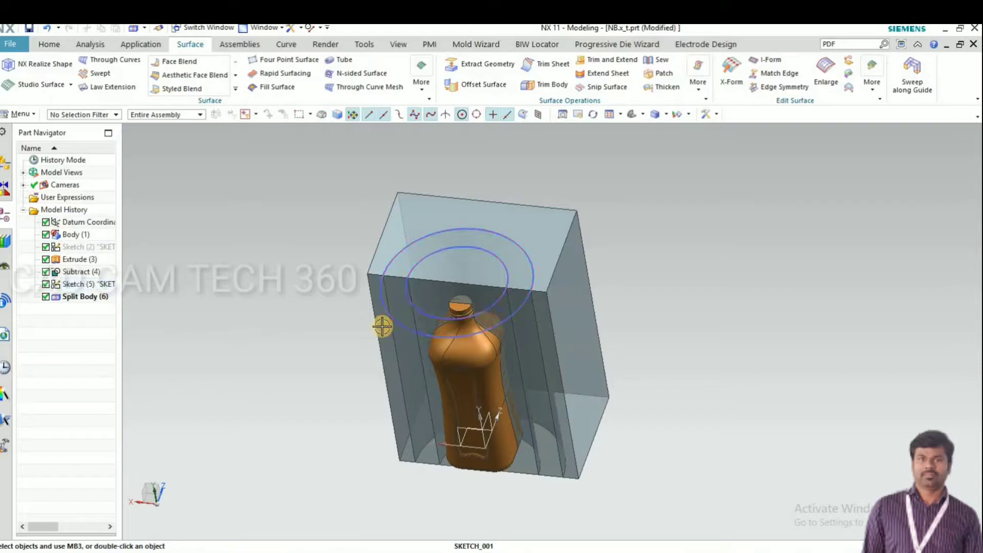
Hide the sketch with the two concentric circles
click(381, 326)
click(357, 326)
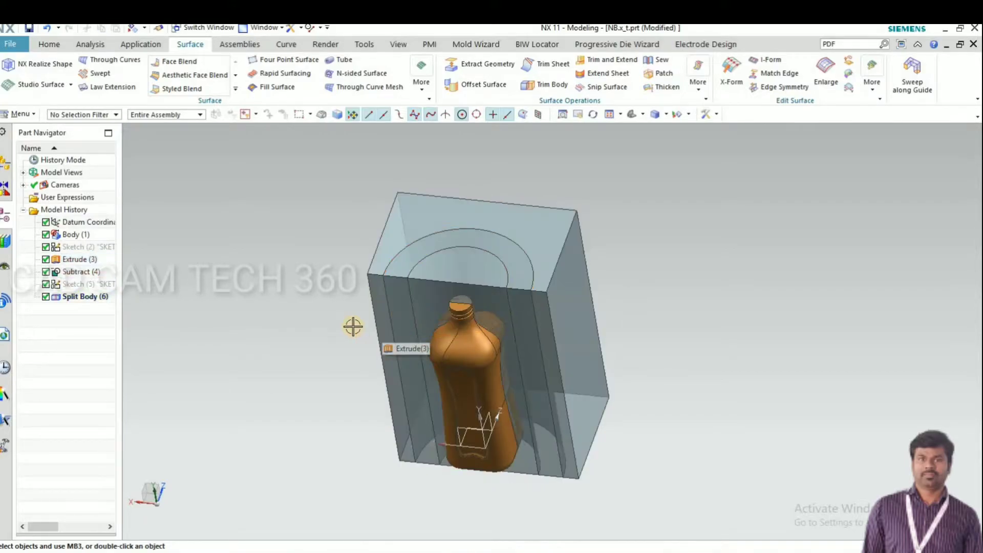
key(ctrl+alt+f)
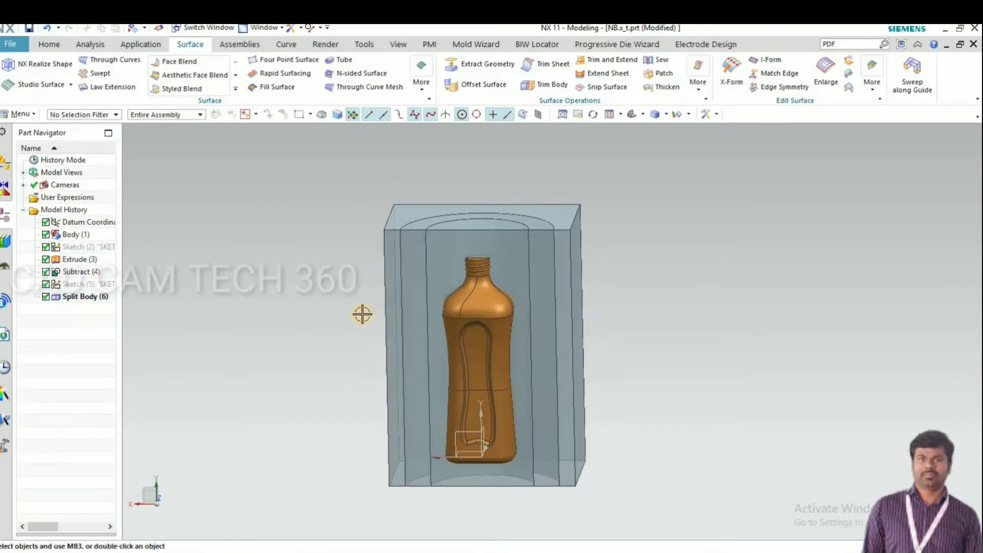
Start a sketch on the parting face of the split block's central portion around the bottle
click(48, 44)
click(9, 72)
click(127, 186)
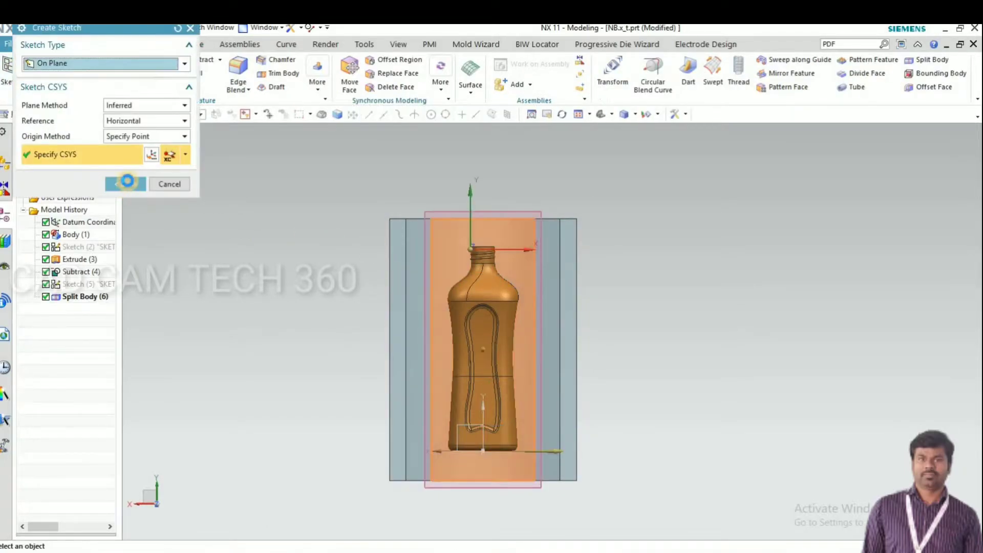
Sketch two collinear horizontal lines from the edge of the bottle's mouth, extending past both sides of the inner insert
click(119, 65)
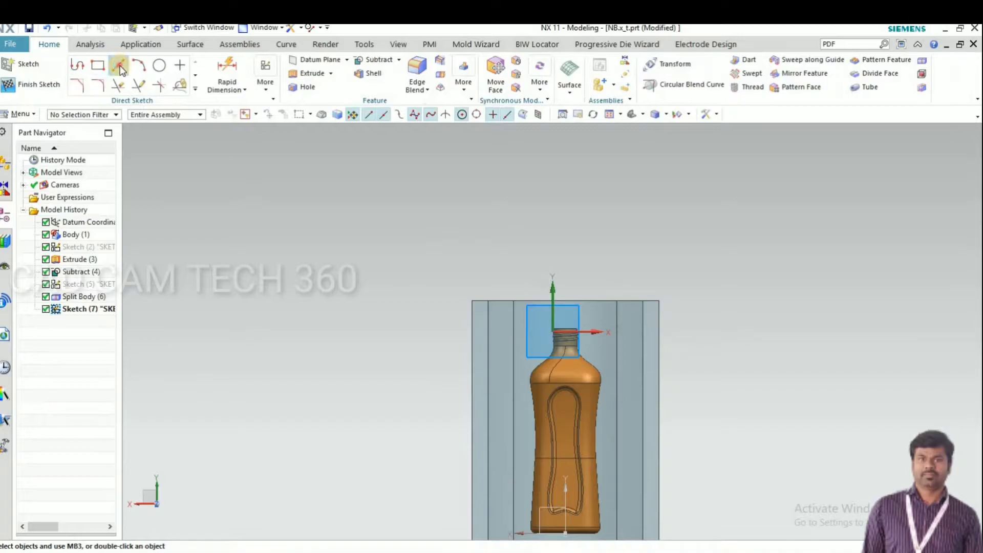
scroll(594, 335, down, 4)
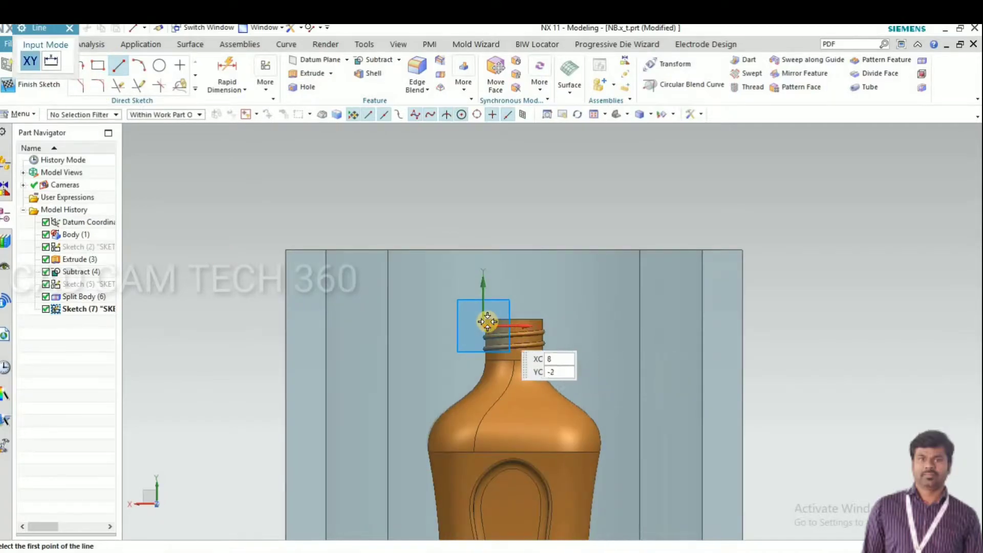
scroll(485, 321, down, 3)
click(481, 315)
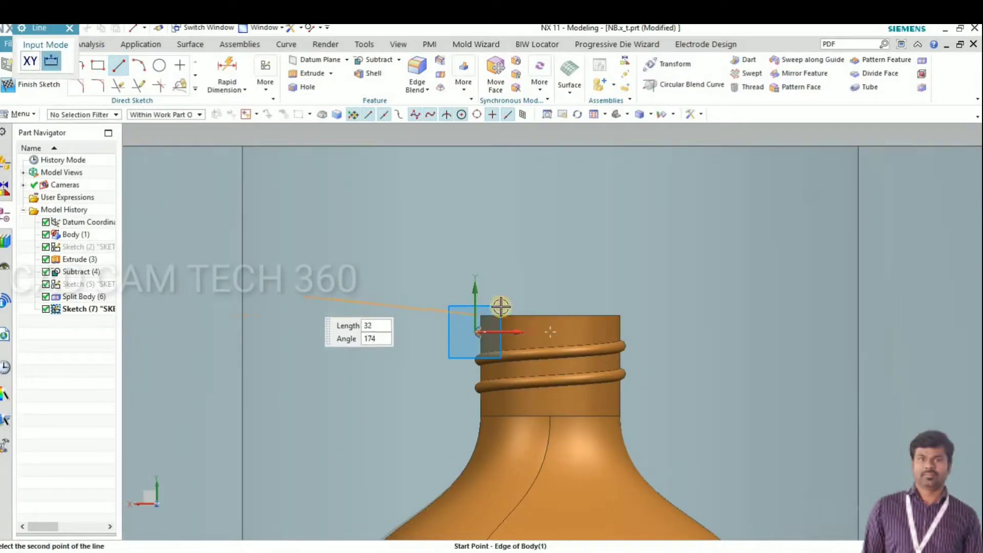
scroll(301, 296, up, 3)
click(609, 305)
click(390, 303)
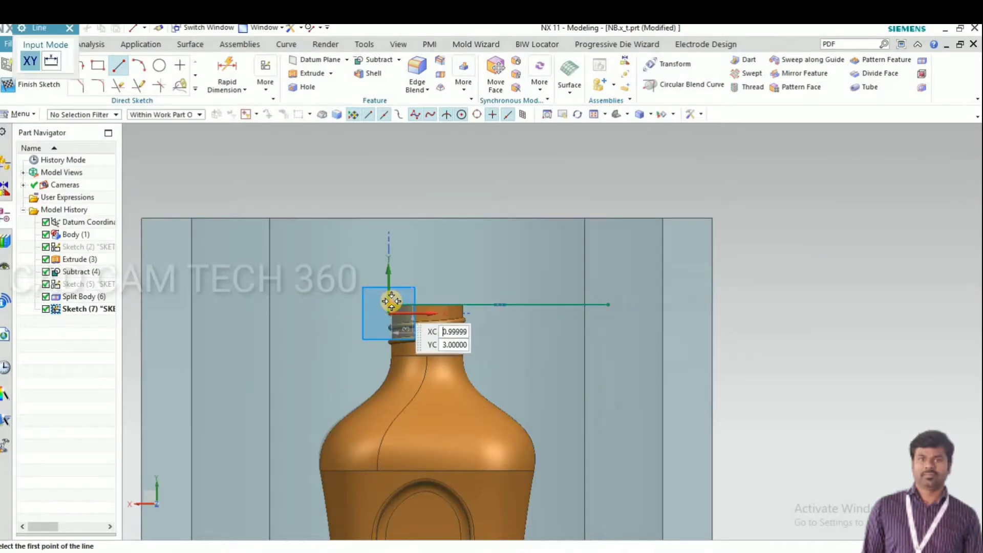
click(246, 304)
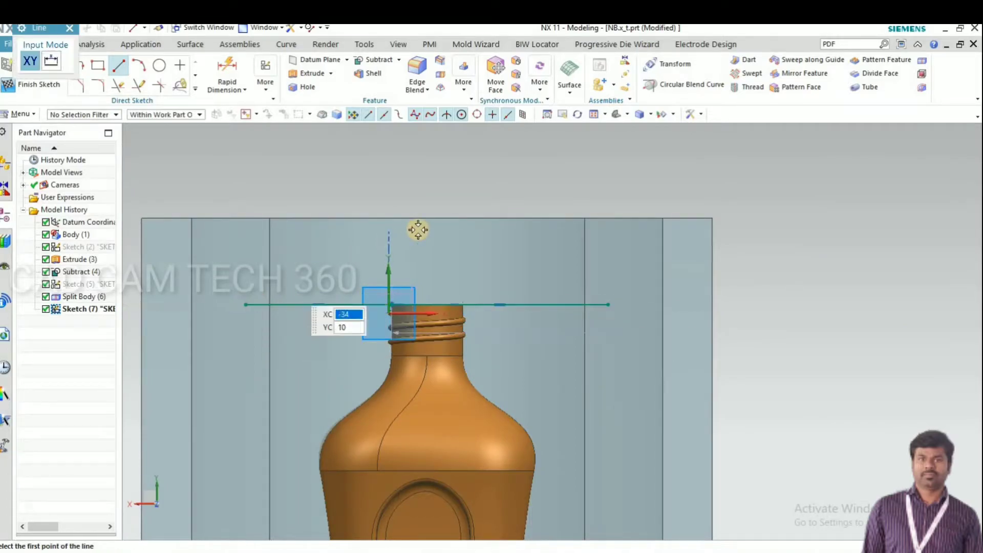
Sketch two collinear horizontal lines from the edge at the base of the bottle's threaded neck, extending past both mould block sides
scroll(417, 229, up, 3)
scroll(418, 306, down, 5)
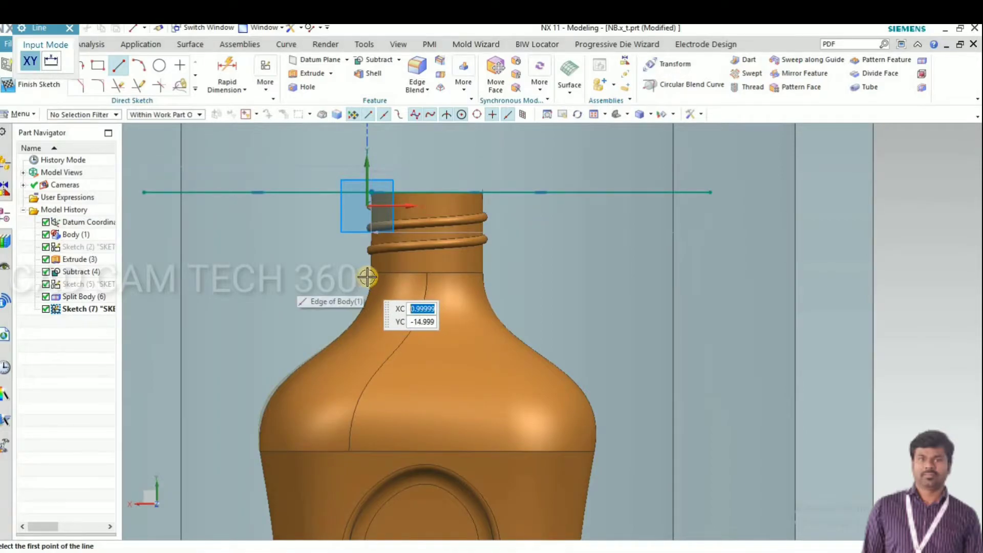
click(372, 274)
scroll(324, 281, up, 2)
scroll(544, 275, up, 2)
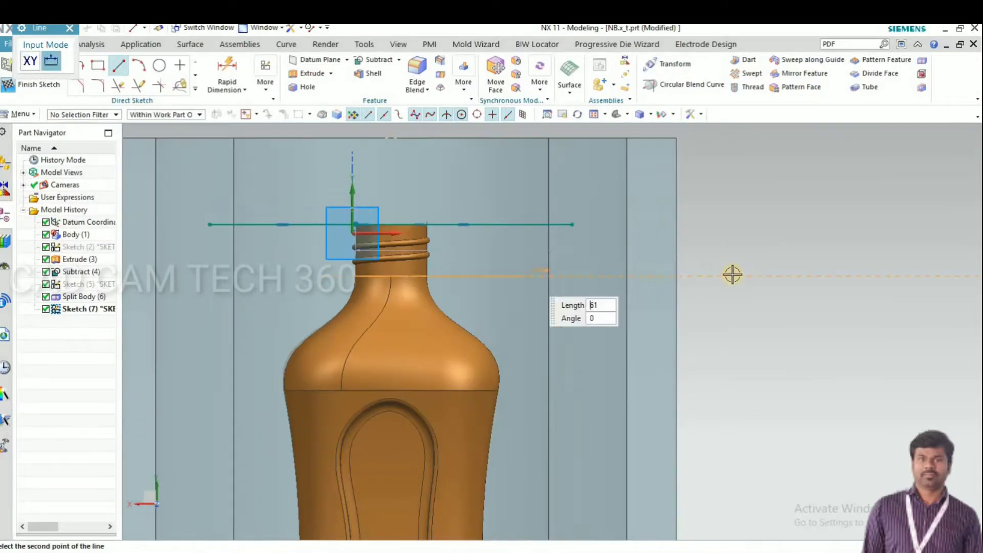
click(733, 276)
click(542, 272)
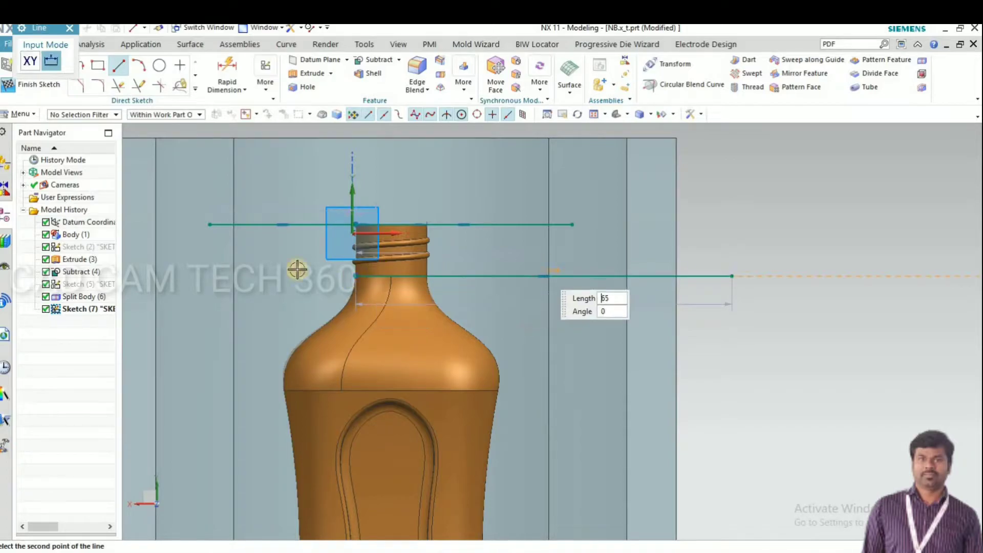
scroll(193, 288, up, 2)
click(233, 272)
Sketch two collinear horizontal lines from the bottle's lower side edge, one about 130 mm long, past both inserts, and finish the sketch
scroll(441, 427, up, 2)
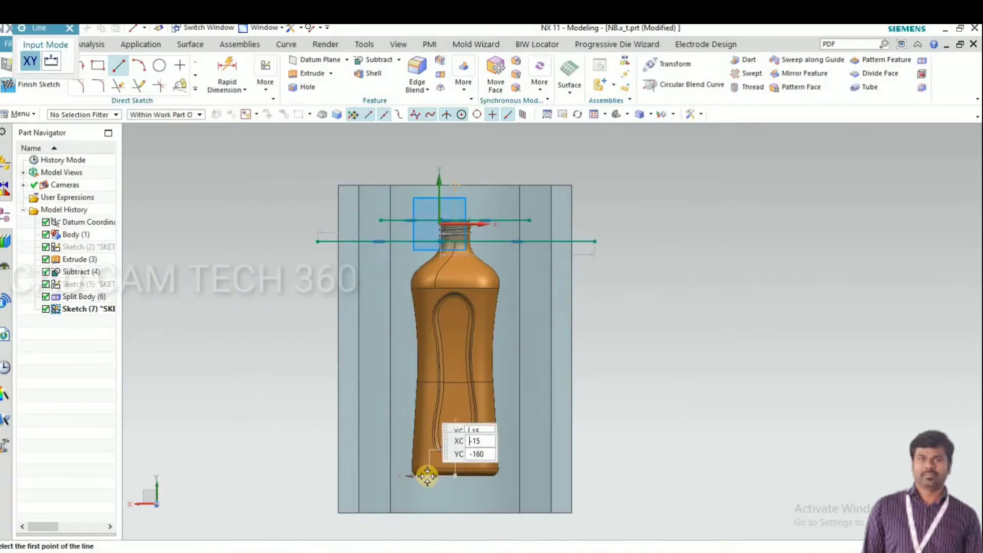
scroll(424, 456, down, 5)
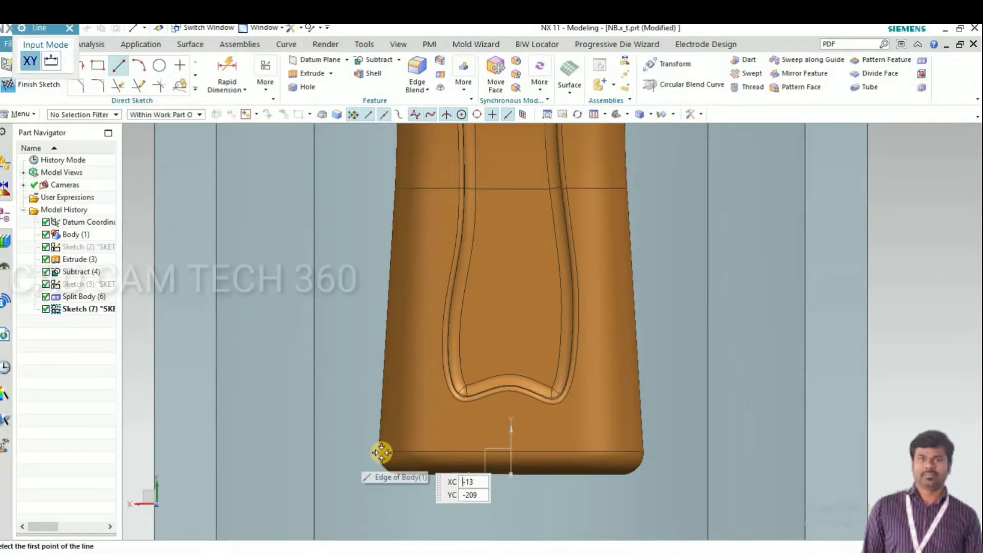
click(409, 447)
scroll(397, 404, up, 2)
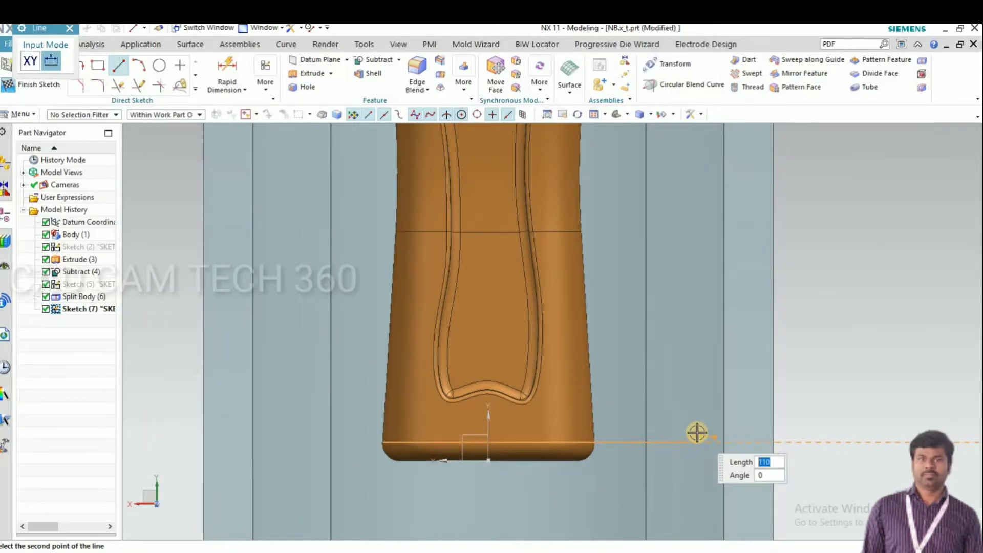
key(Return)
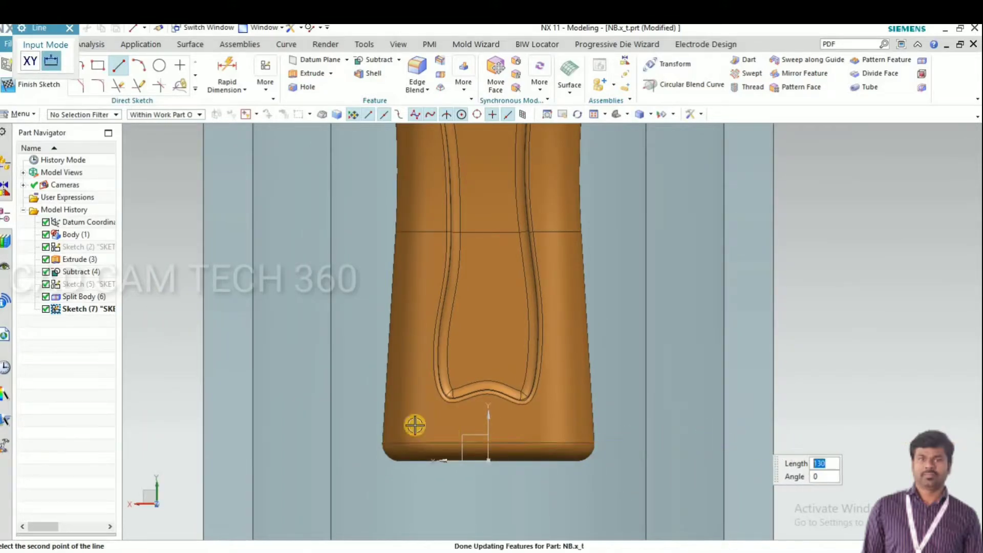
click(382, 445)
click(174, 443)
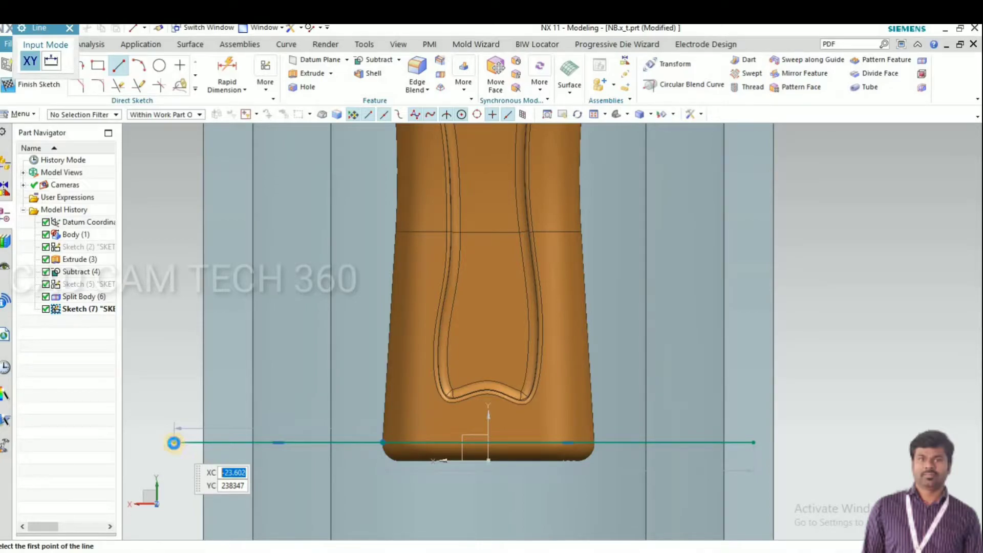
key(ctrl+q)
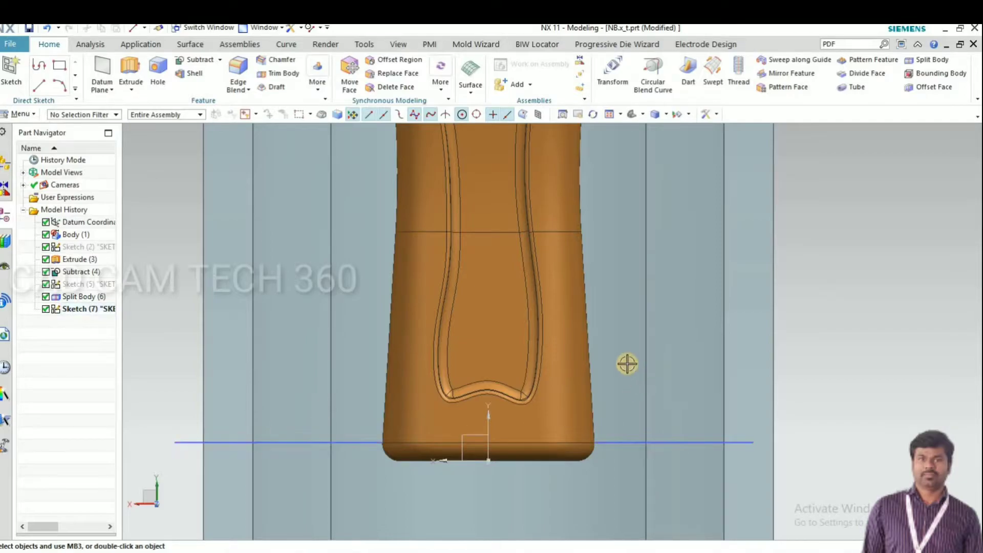
Split the two concentric insert bodies with Split Body, using the neck-base and bottle-bottom lines as the extruded tool section
scroll(602, 362, down, 2)
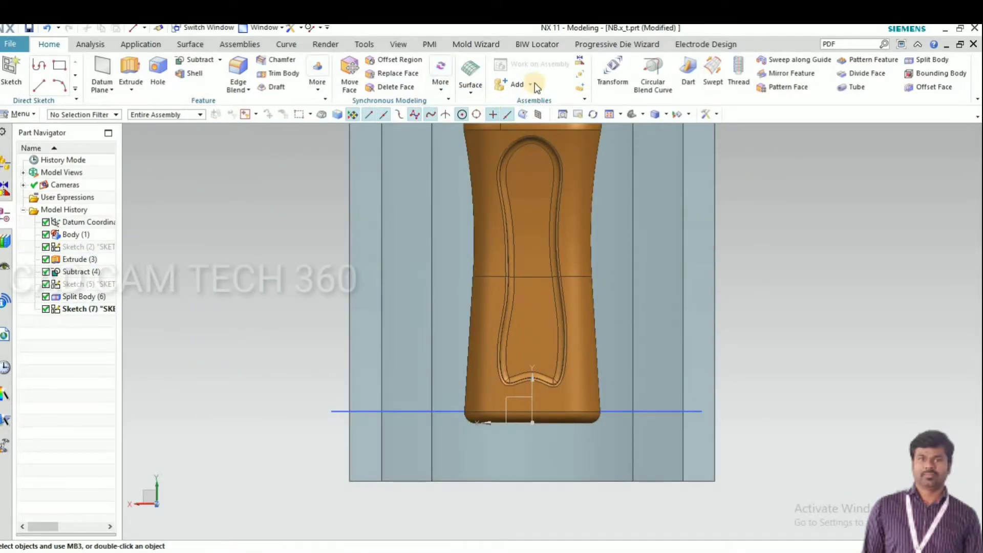
click(191, 44)
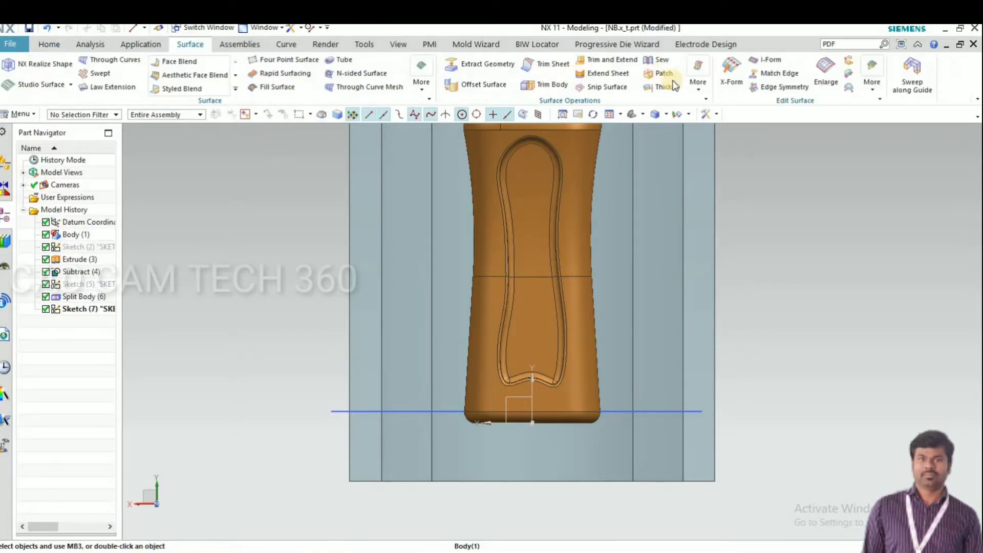
click(699, 91)
click(712, 145)
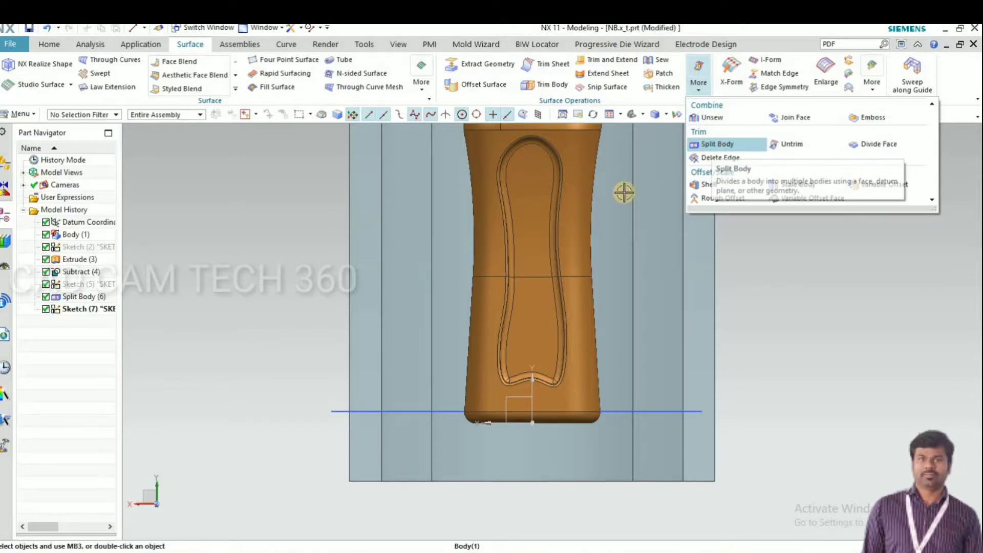
scroll(521, 300, down, 3)
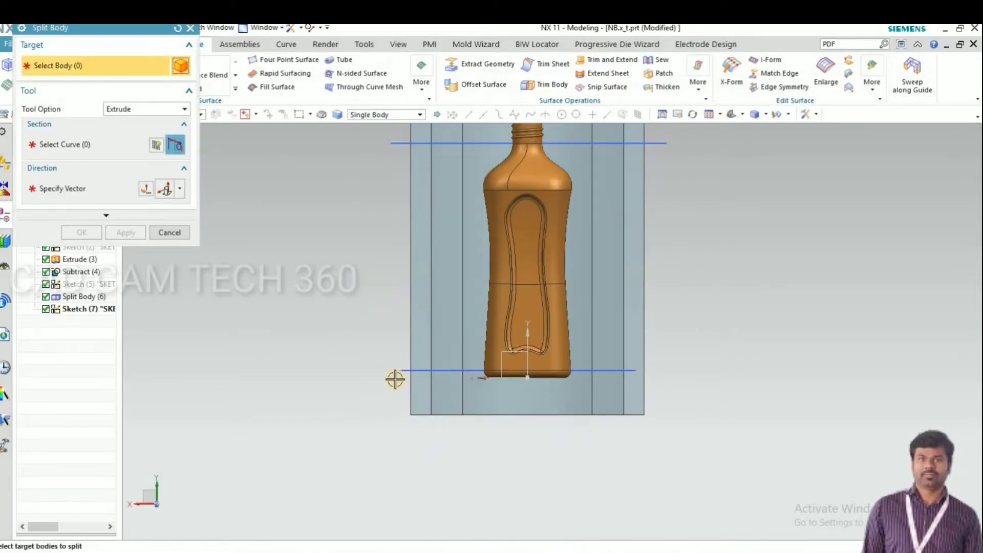
click(481, 397)
click(452, 395)
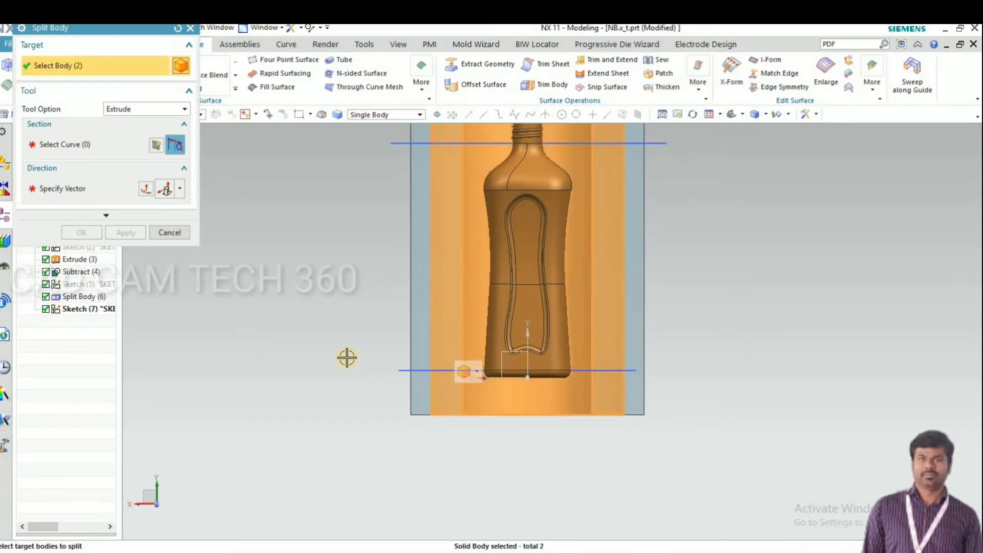
middle_click(367, 368)
scroll(373, 374, down, 2)
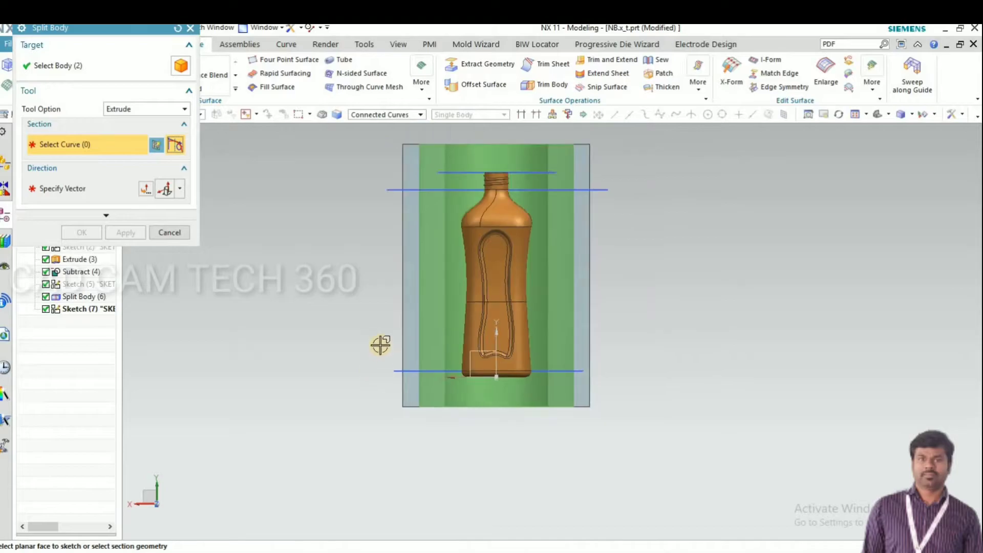
click(419, 189)
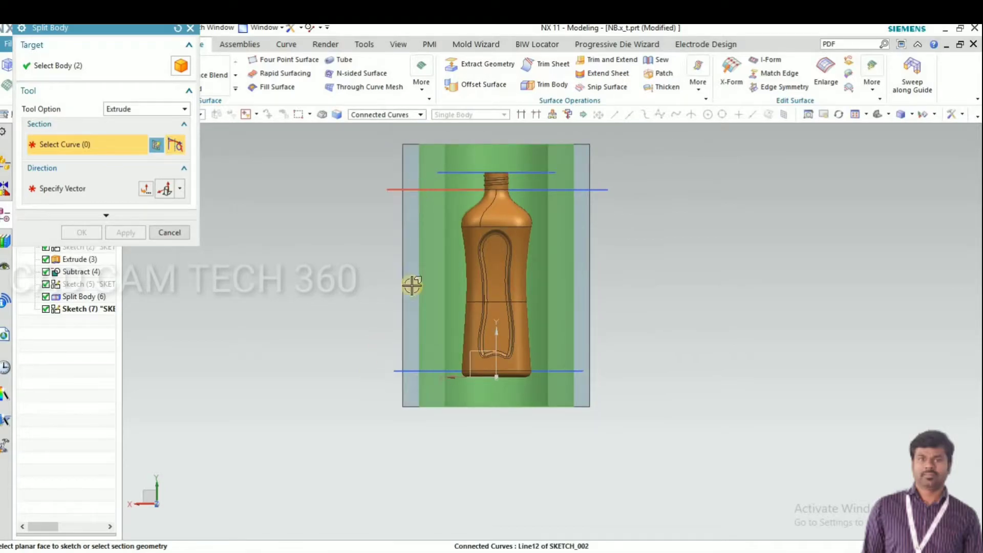
click(407, 370)
click(82, 233)
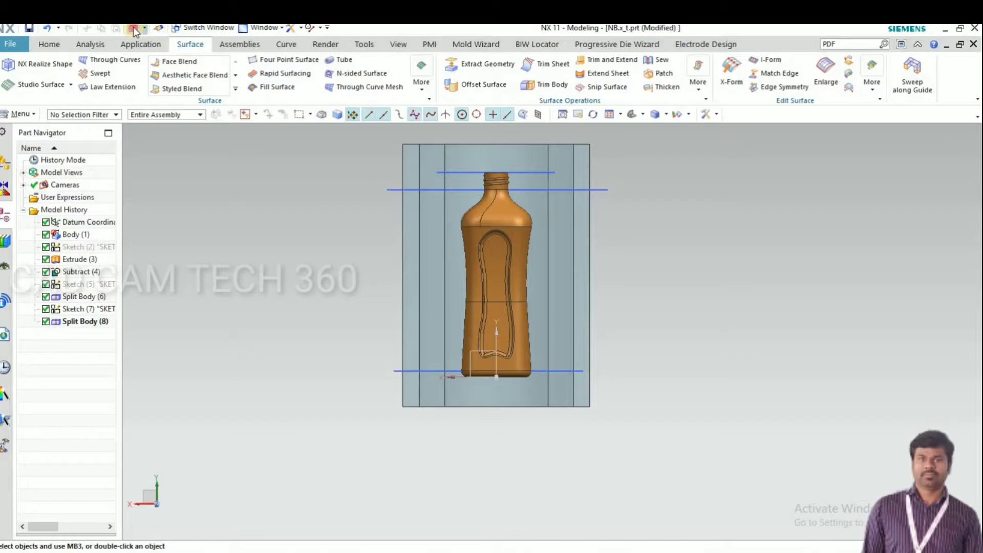
Split the inner insert's upper portion with Split Body along the bottle-mouth lines, and hide the sketch of horizontal lines
click(499, 158)
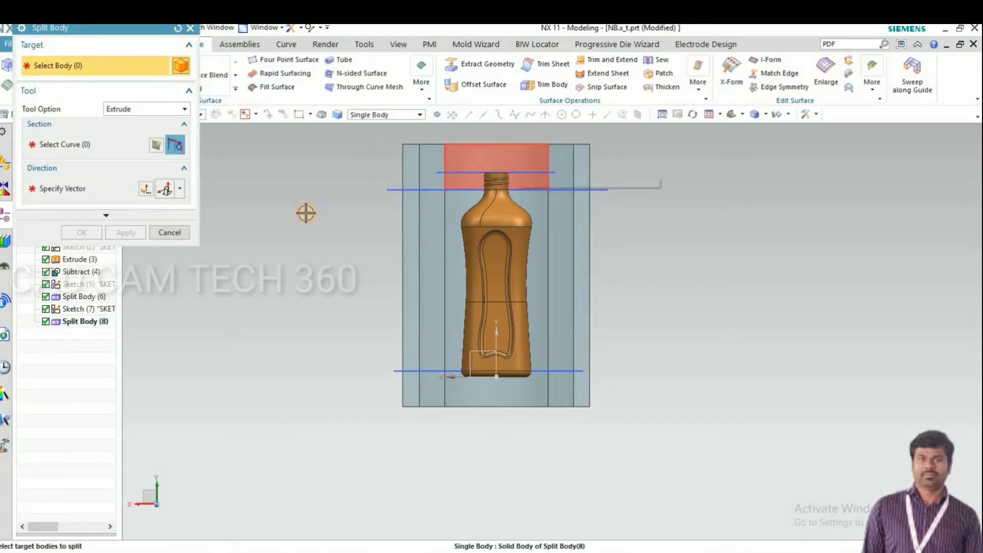
click(450, 173)
click(82, 233)
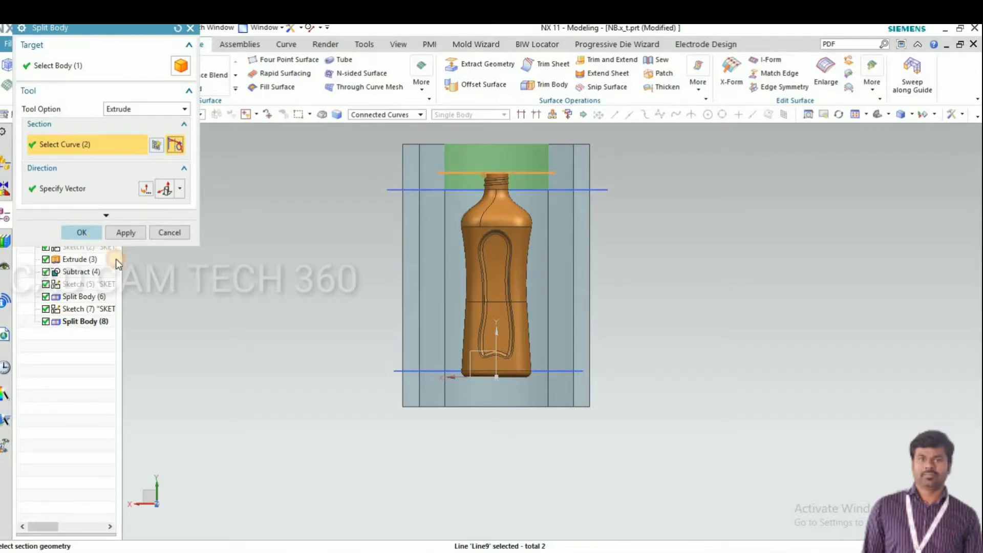
click(382, 209)
key(ctrl+b)
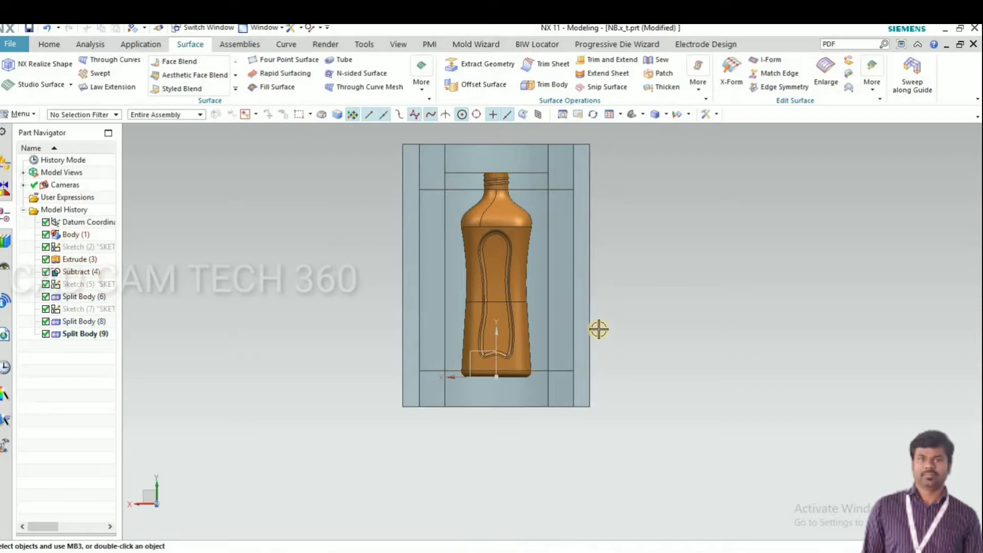
Extrude the bottle mouth's circular edge upward from 0 to 125 mm, subtracting it from the uppermost inner insert
scroll(597, 329, down, 3)
mouse_move(570, 367)
middle_down()
mouse_move(584, 384)
mouse_move(577, 363)
mouse_move(393, 259)
middle_up()
scroll(392, 259, up, 3)
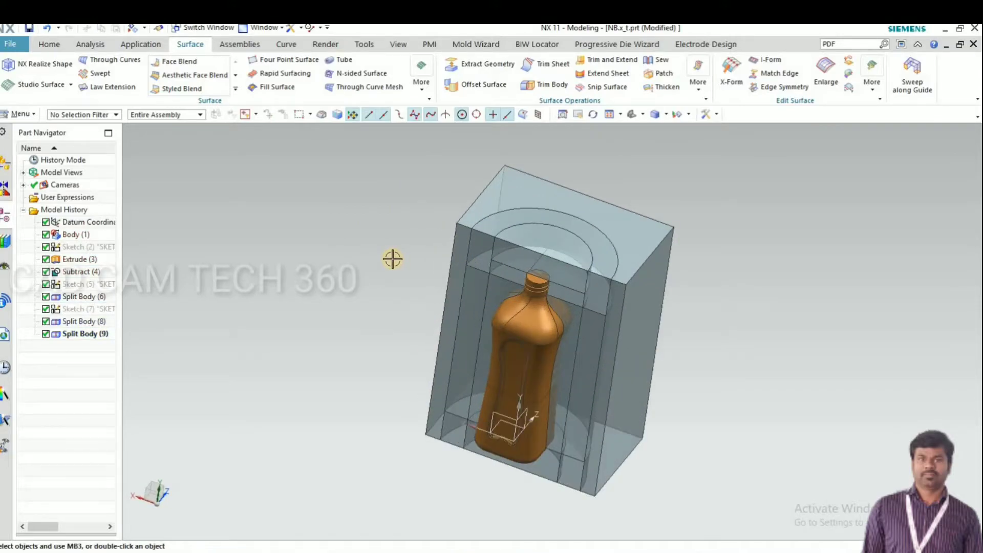
key(x)
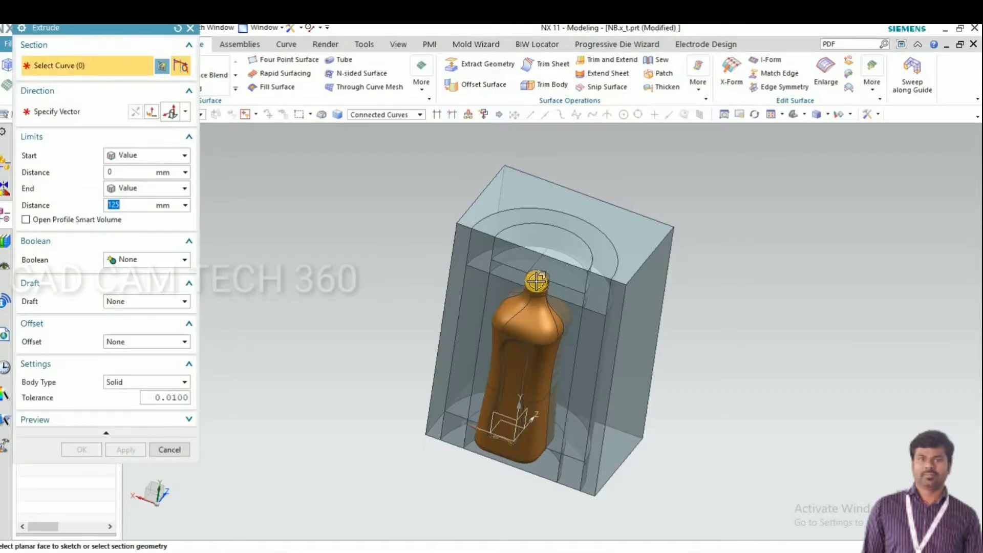
scroll(536, 281, up, 5)
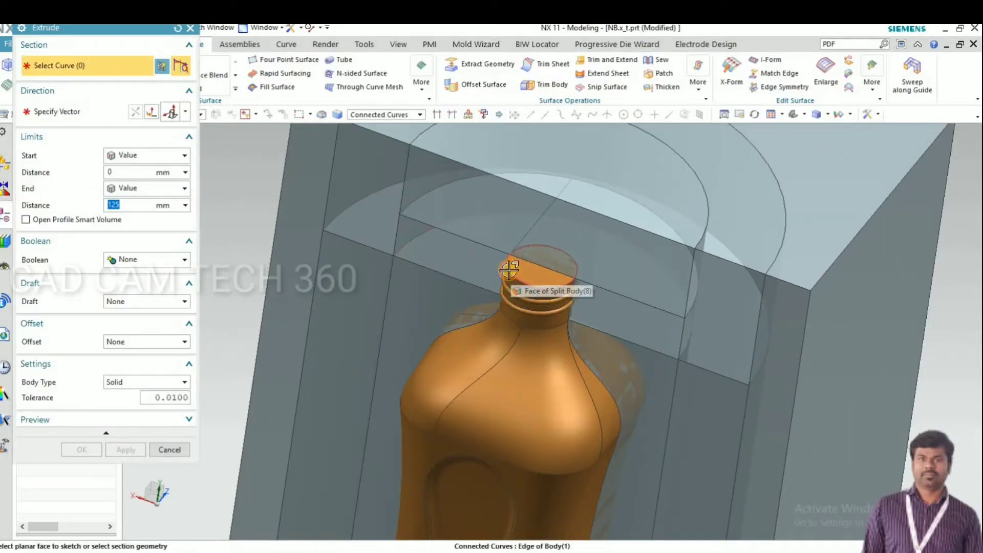
click(510, 270)
scroll(501, 301, down, 3)
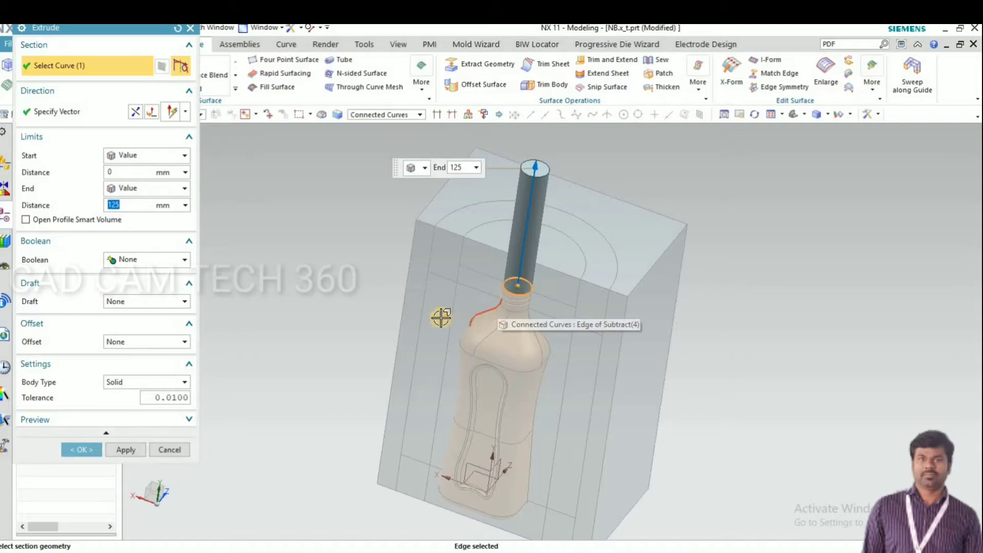
scroll(441, 318, down, 1)
click(154, 260)
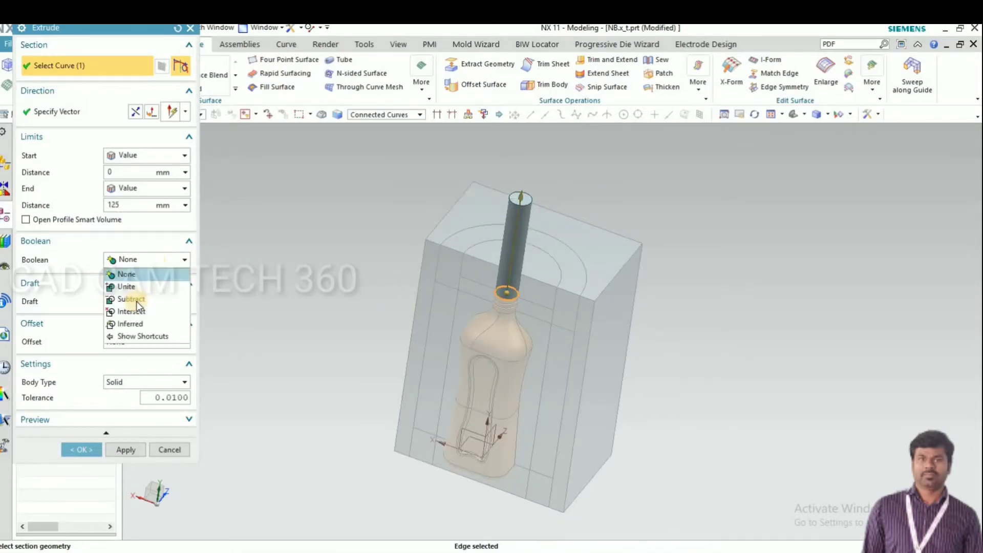
click(135, 300)
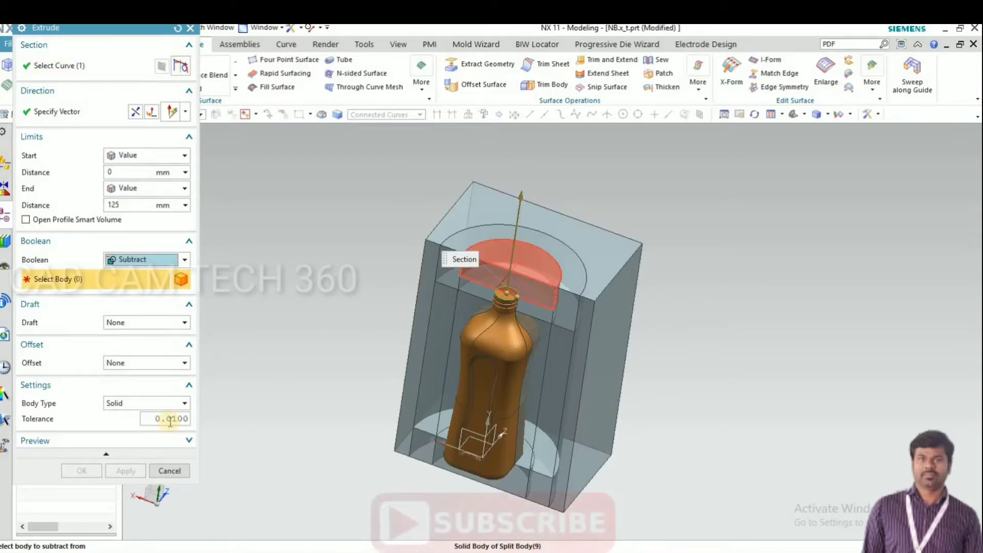
click(76, 471)
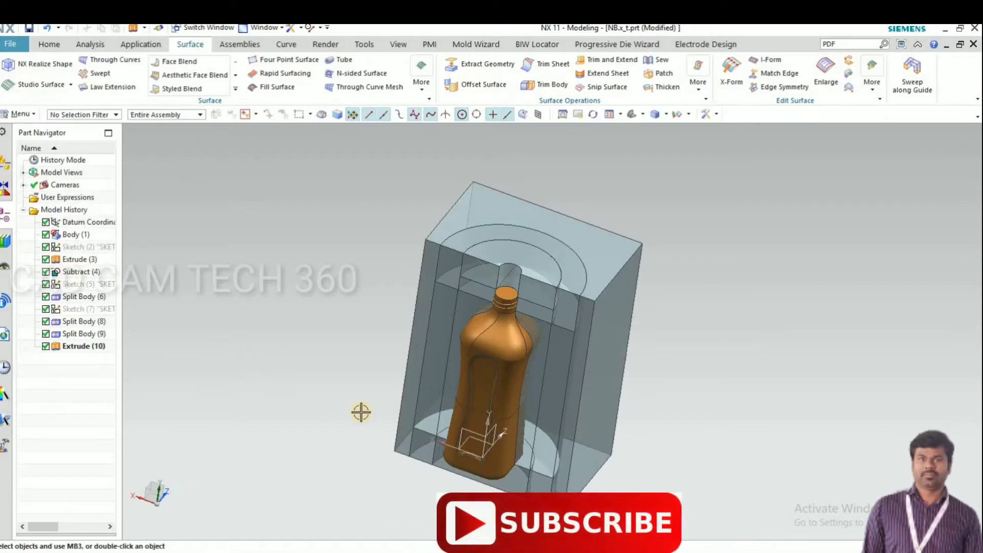
Hide the bottle body to expose the mould cavity
key(ctrl+b)
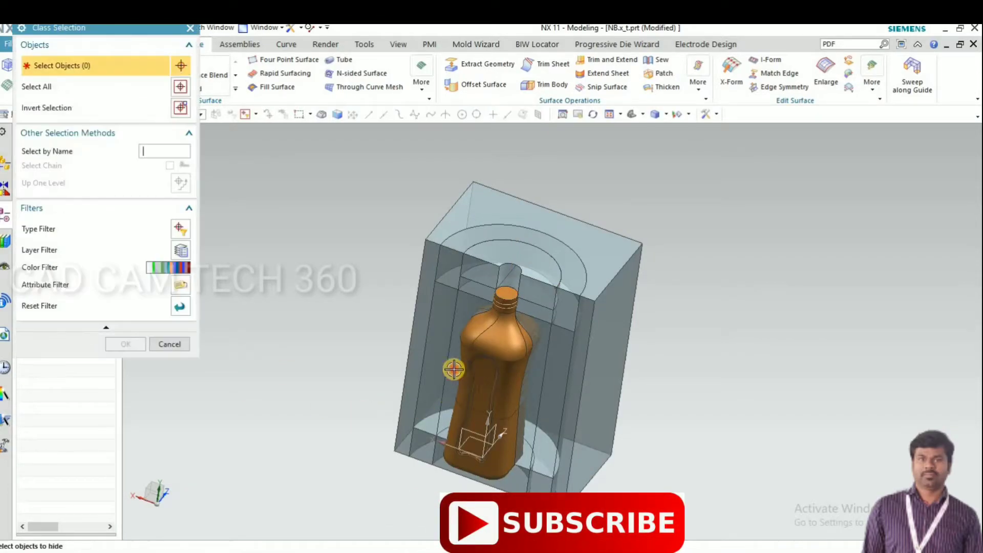
click(466, 367)
click(123, 345)
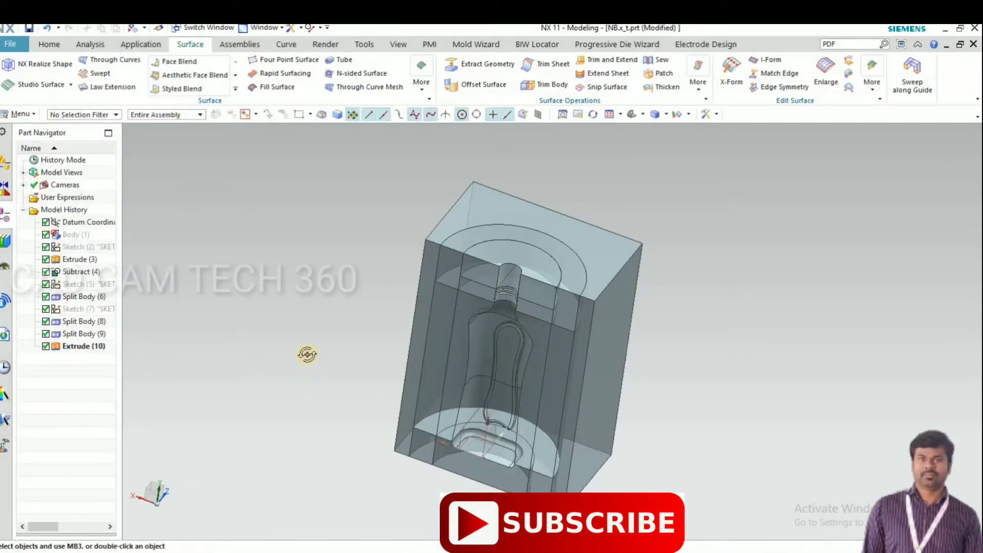
middle_drag(308, 354, 308, 353)
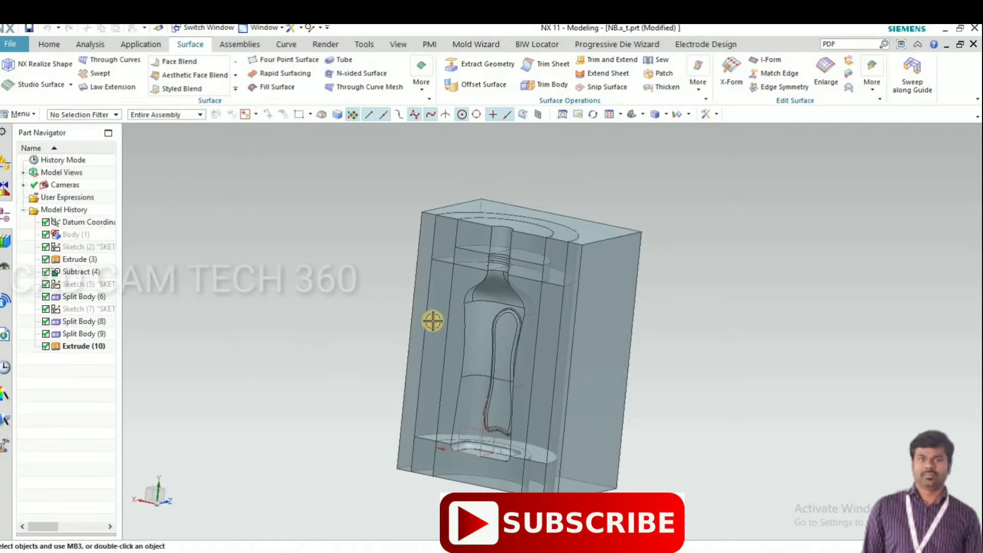
Hide the inner insert's bottle-body section and the thin neck section directly above it
key(ctrl+b)
click(477, 264)
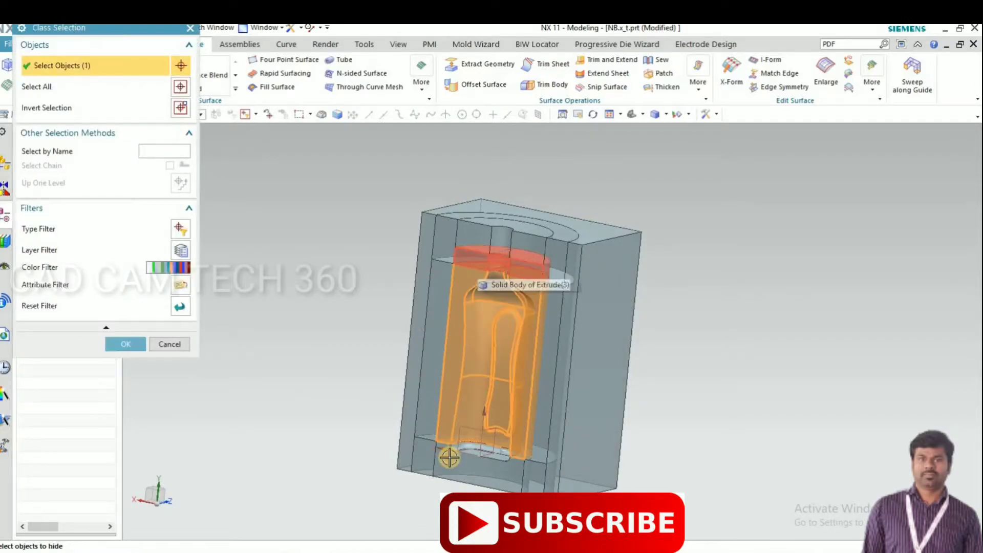
click(477, 263)
click(461, 458)
click(124, 344)
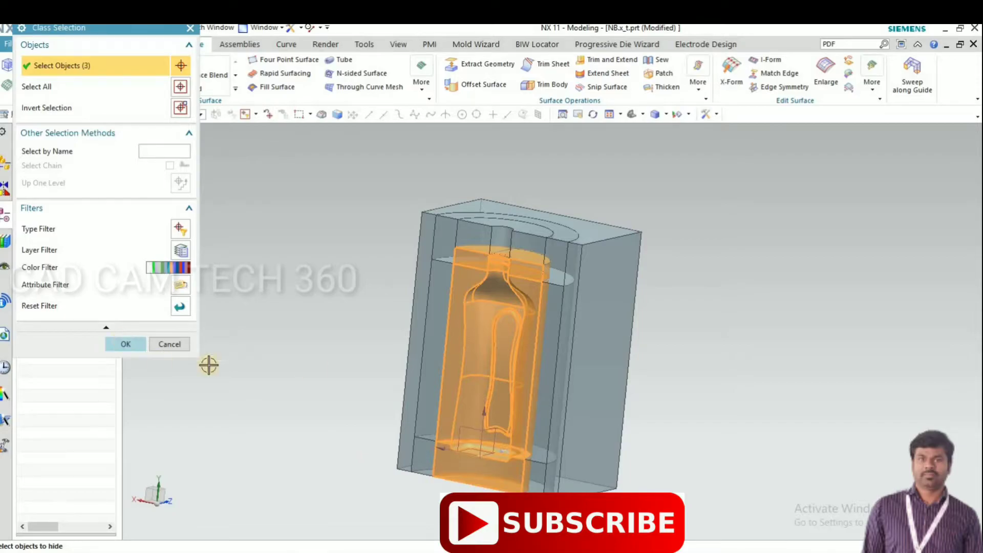
shift+click(468, 464)
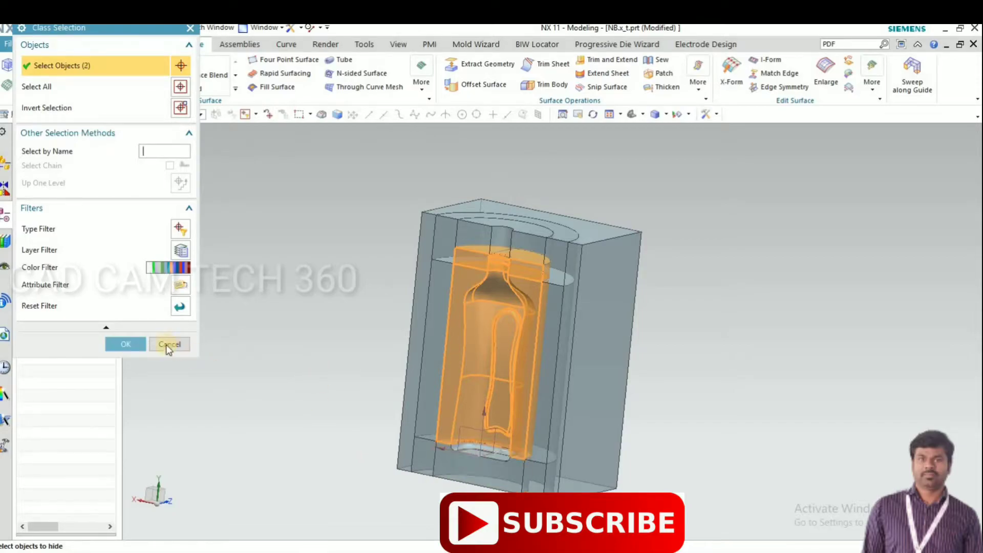
click(128, 344)
middle_drag(365, 277, 527, 208)
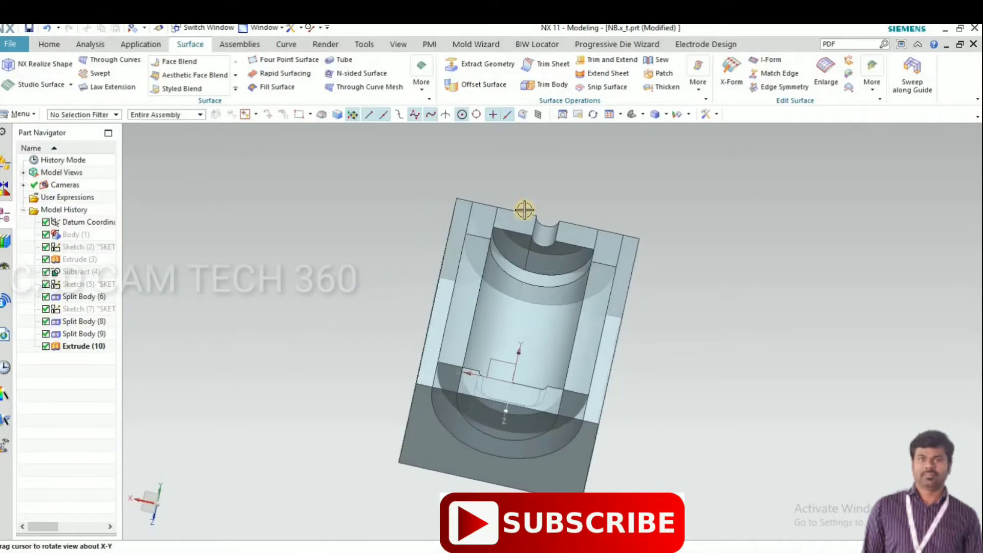
scroll(549, 202, up, 2)
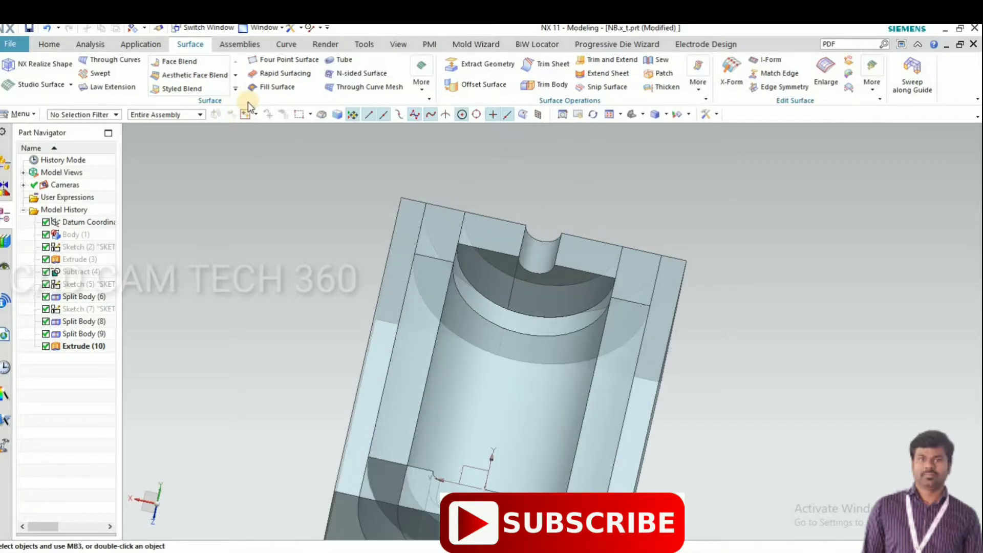
click(59, 44)
click(277, 88)
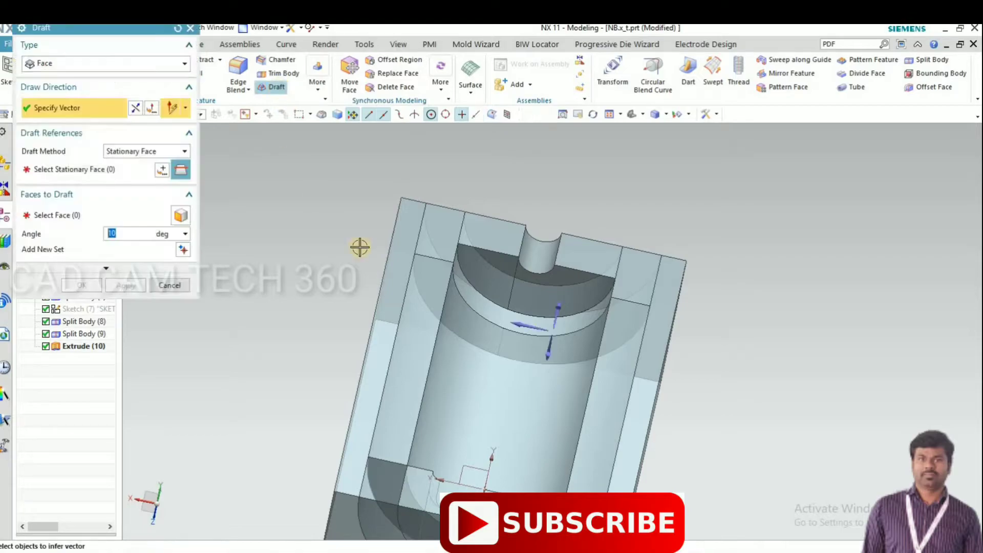
middle_drag(564, 340, 557, 373)
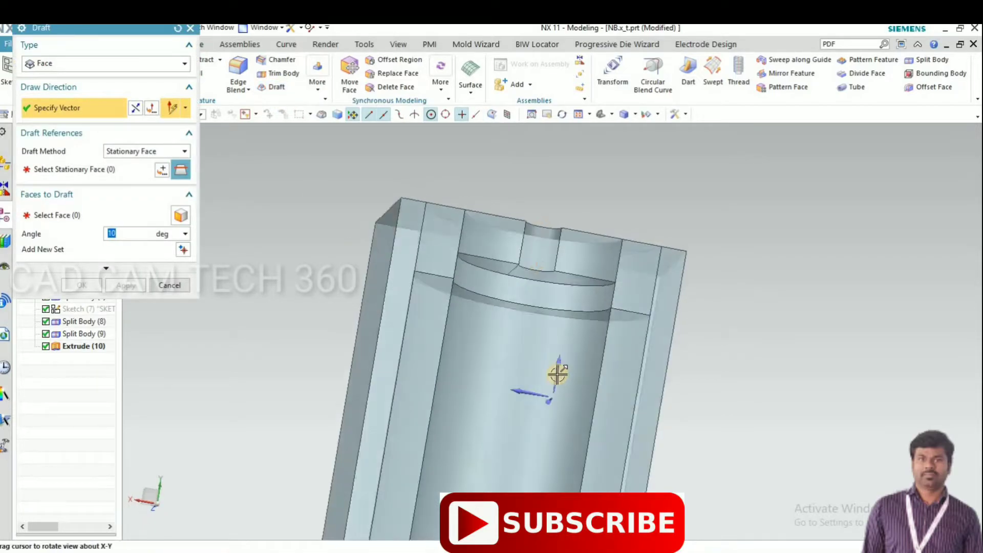
middle_click(479, 303)
middle_drag(479, 303, 486, 281)
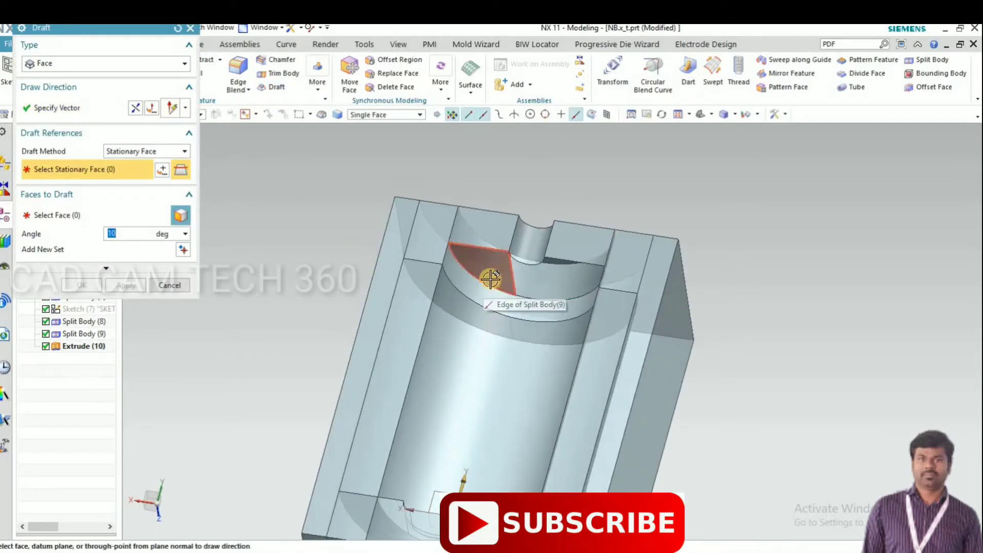
scroll(521, 276, up, 4)
scroll(488, 225, up, 3)
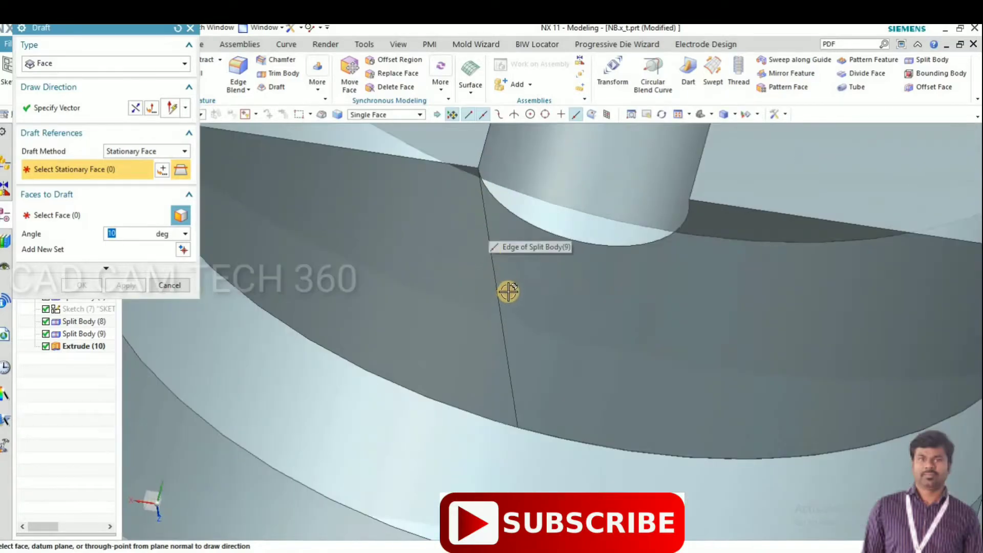
scroll(511, 297, down, 4)
click(173, 282)
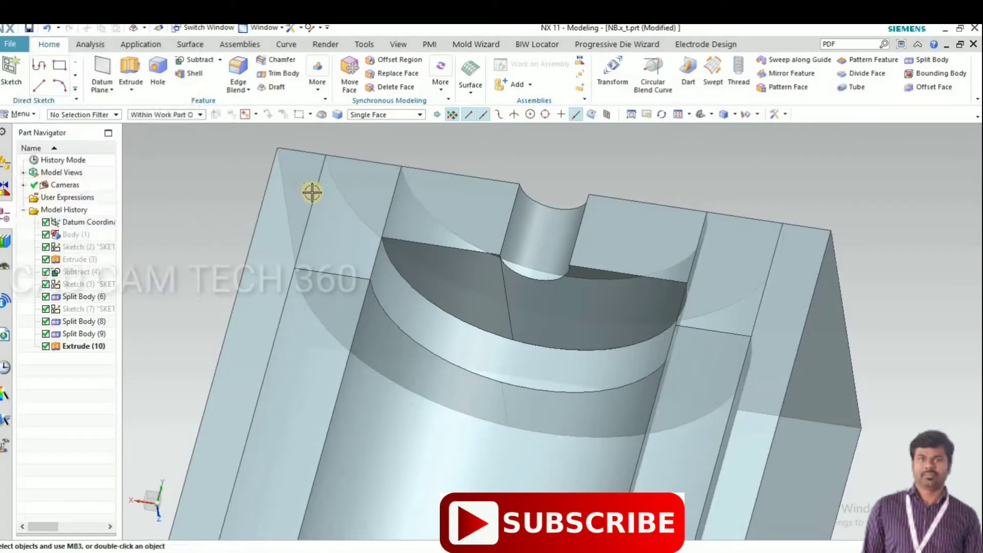
Use Replace Face to align one half of the uppermost inner insert's split underside with the other half, at 0 mm offset
click(395, 73)
click(525, 200)
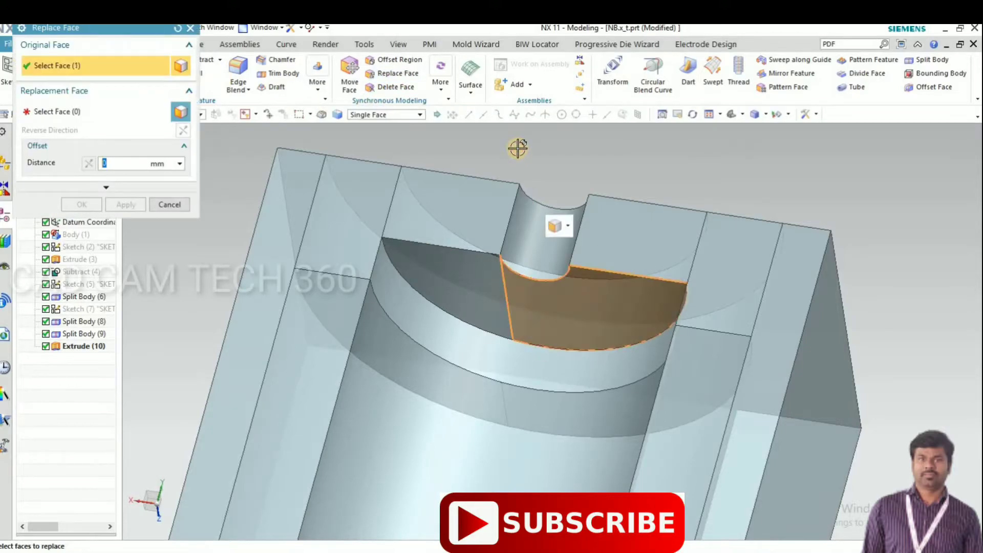
middle_click(467, 259)
click(463, 281)
click(82, 205)
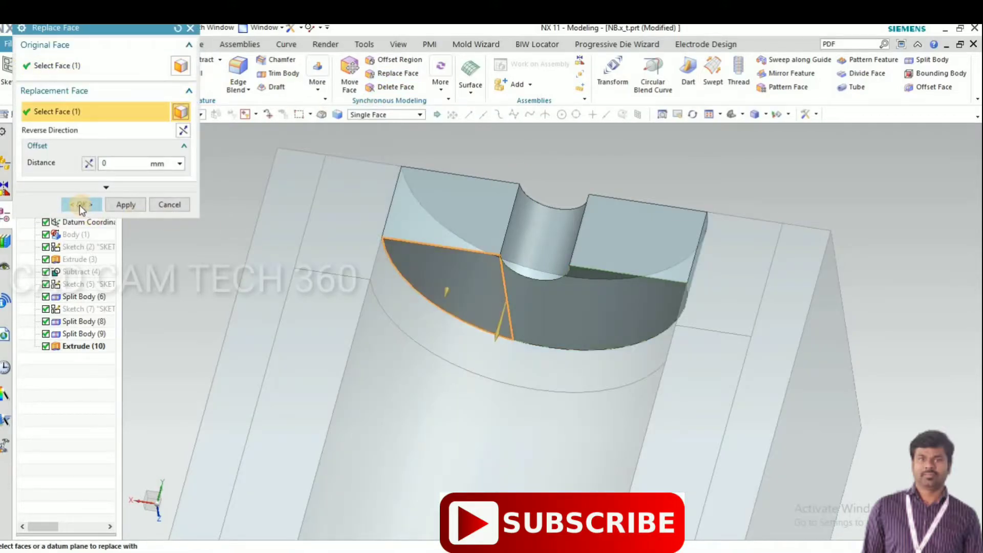
scroll(466, 258, down, 1)
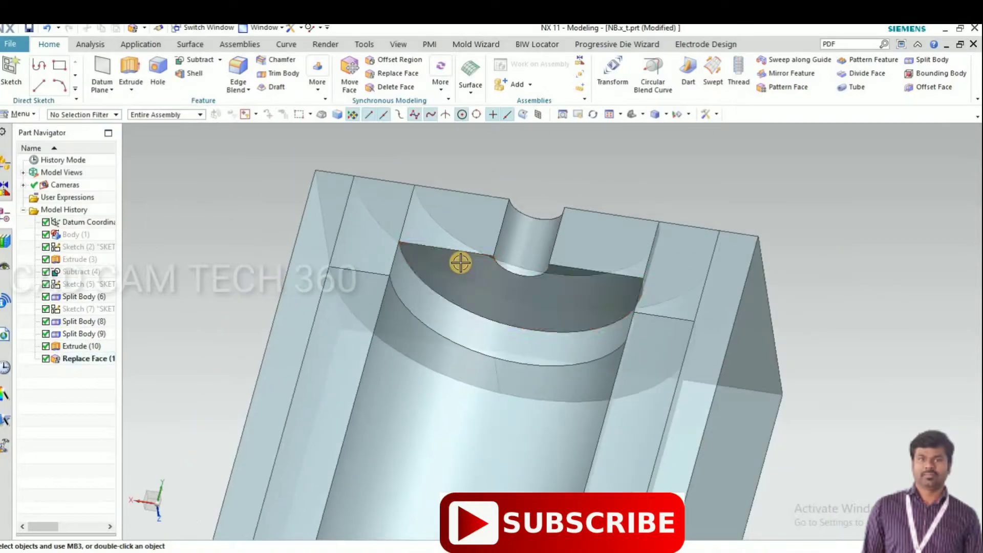
click(196, 72)
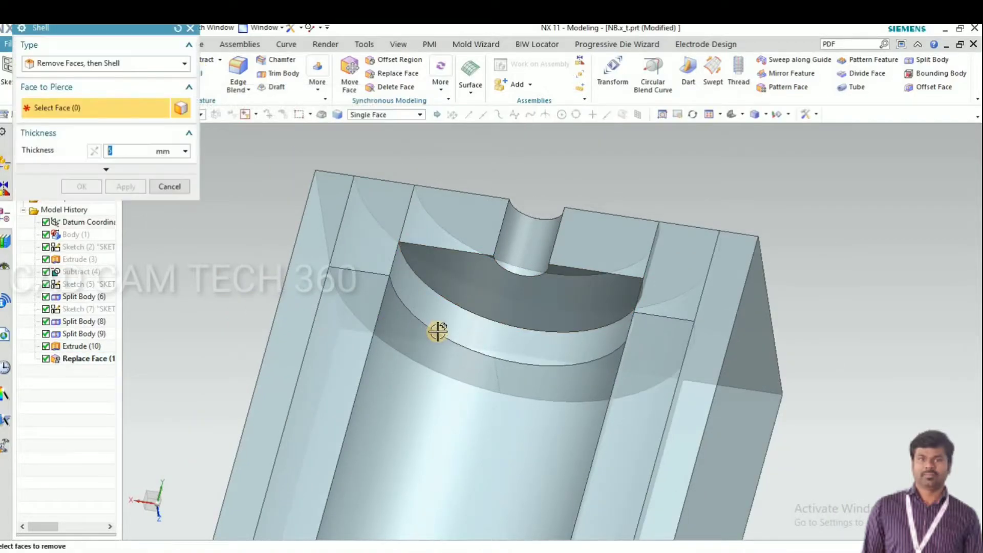
scroll(372, 244, down, 2)
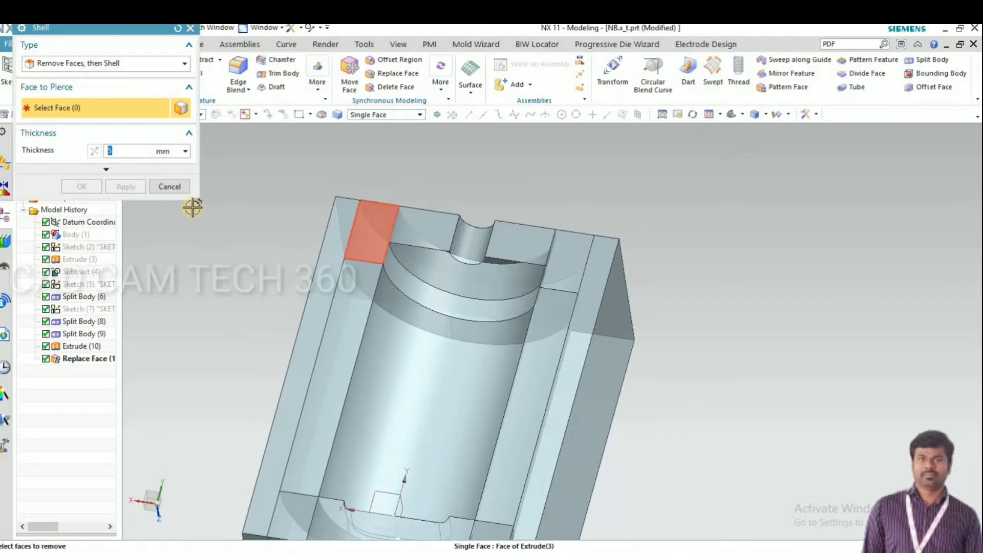
click(170, 186)
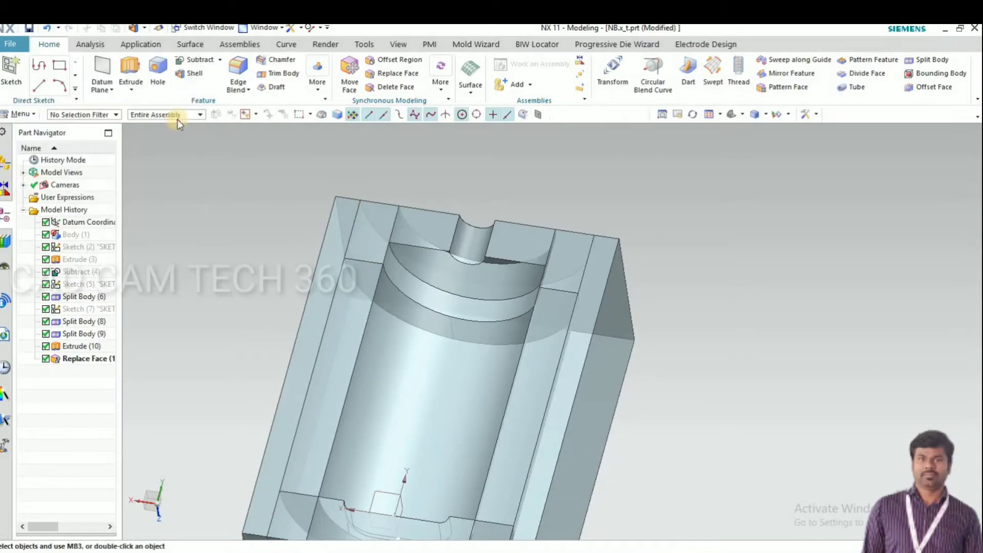
click(189, 73)
click(170, 187)
Draft the mouth hole in the uppermost inner insert by 13°, using the insert's underside as the stationary face
click(265, 86)
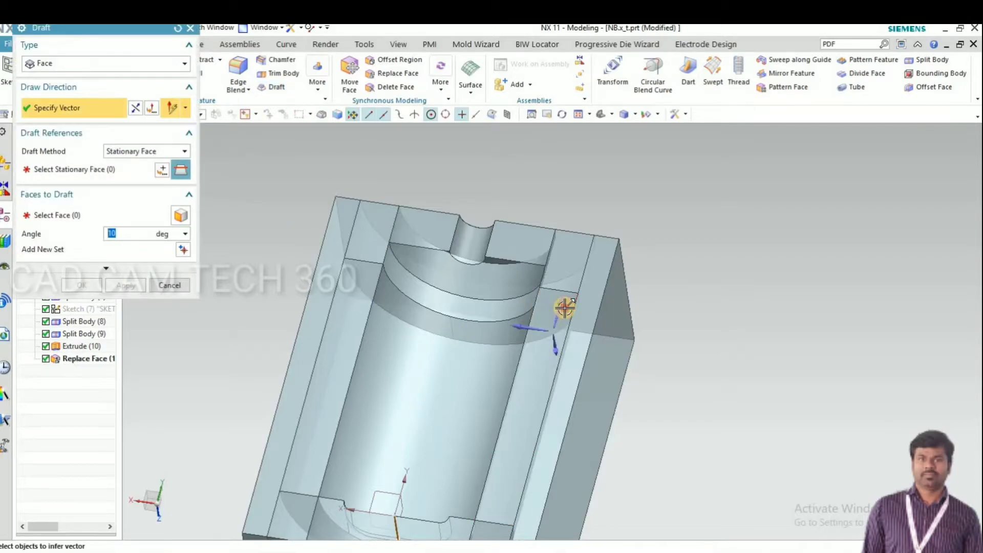
middle_click(442, 268)
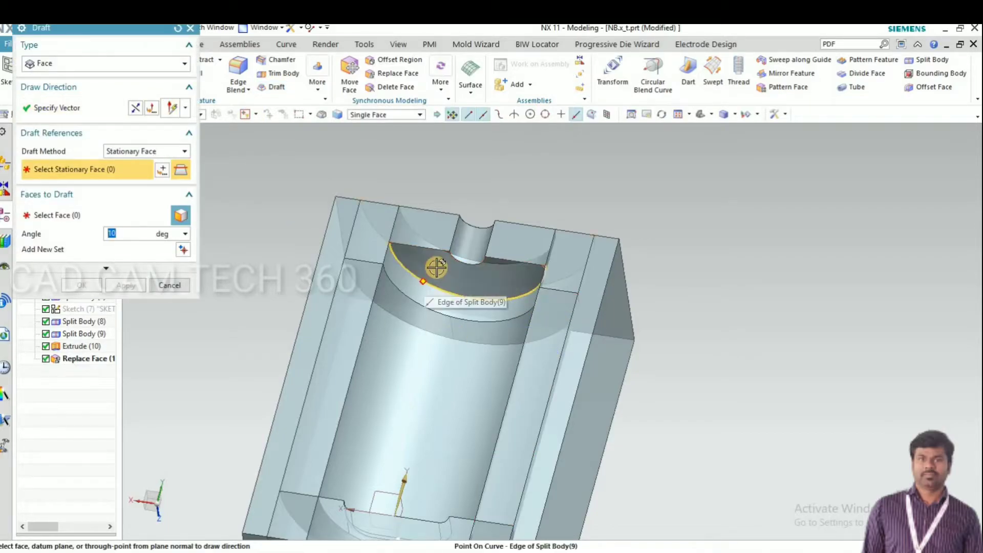
click(437, 265)
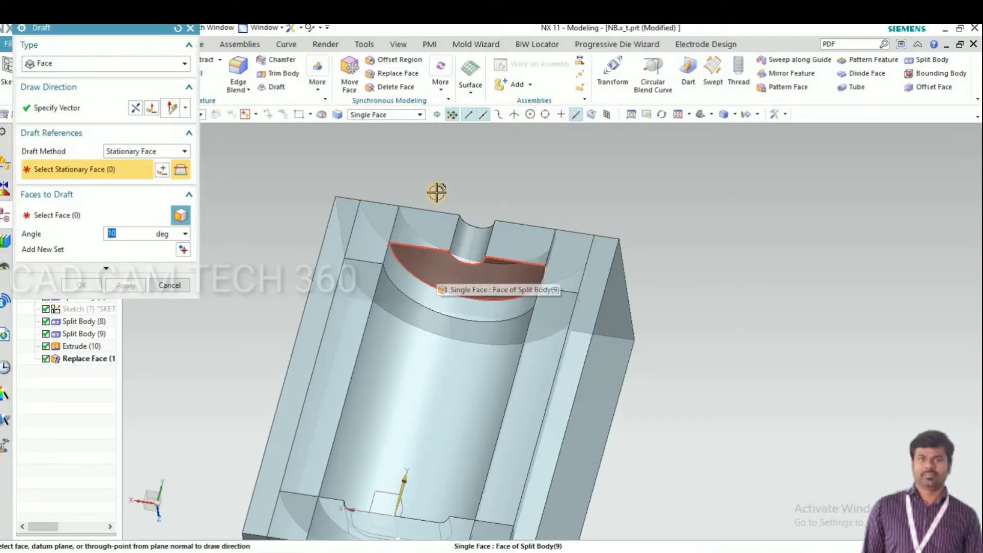
middle_click(457, 232)
click(457, 232)
middle_drag(448, 251, 401, 357)
scroll(401, 357, up, 3)
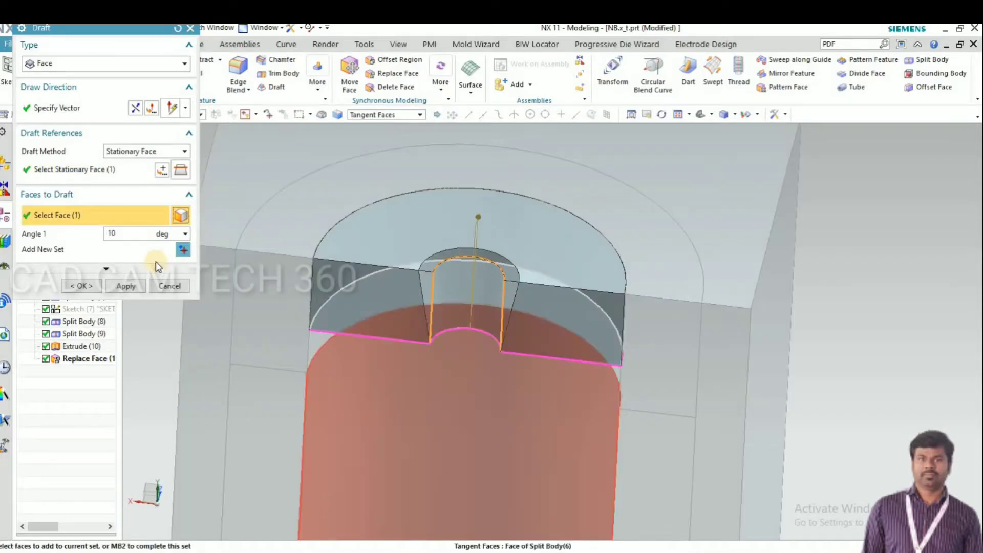
drag(117, 235, 102, 237)
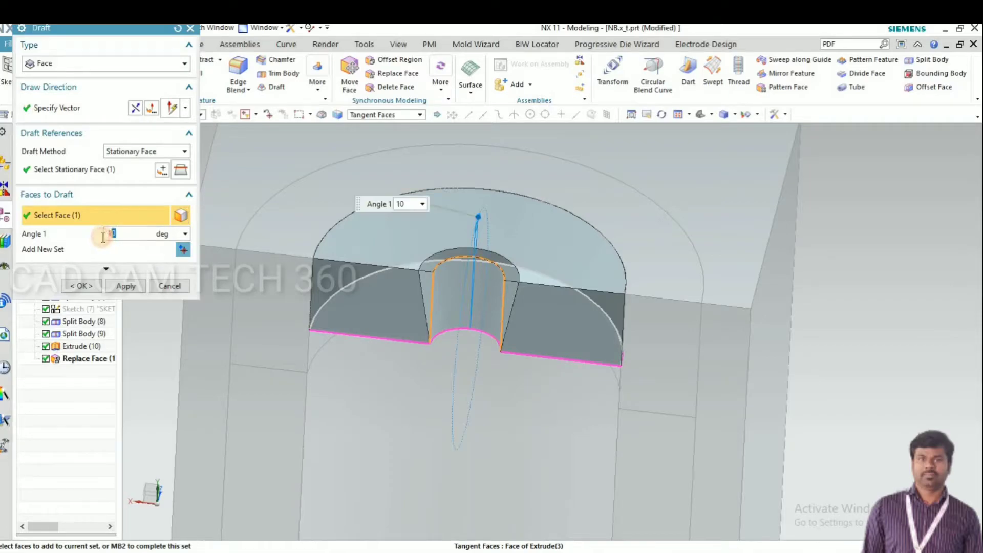
text(1)
click(77, 285)
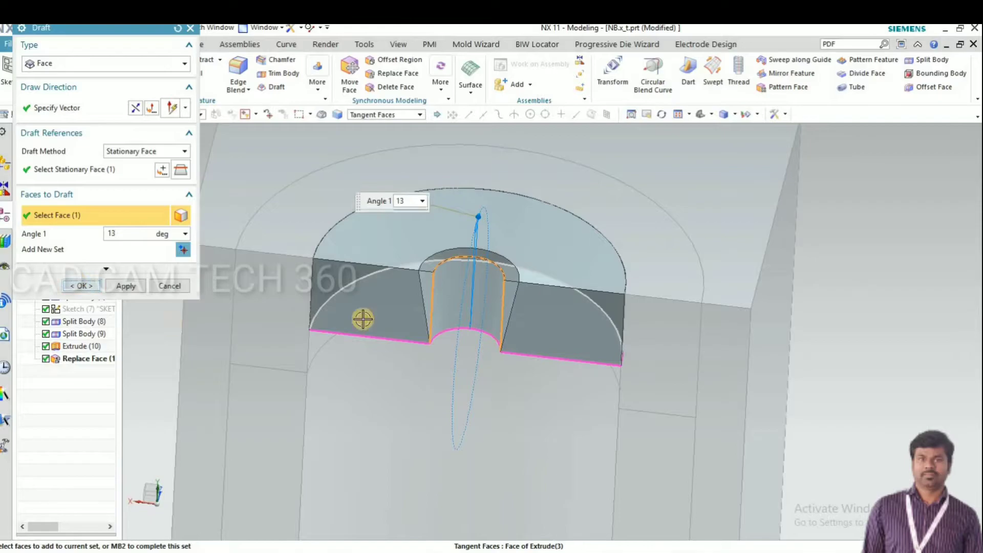
Use Replace Face to align the two halves of the base insert's top face around the bottle-bottom recess, at 0 mm offset
scroll(386, 242, down, 2)
scroll(650, 336, down, 1)
scroll(678, 369, down, 1)
middle_drag(678, 369, 439, 502)
scroll(447, 495, up, 3)
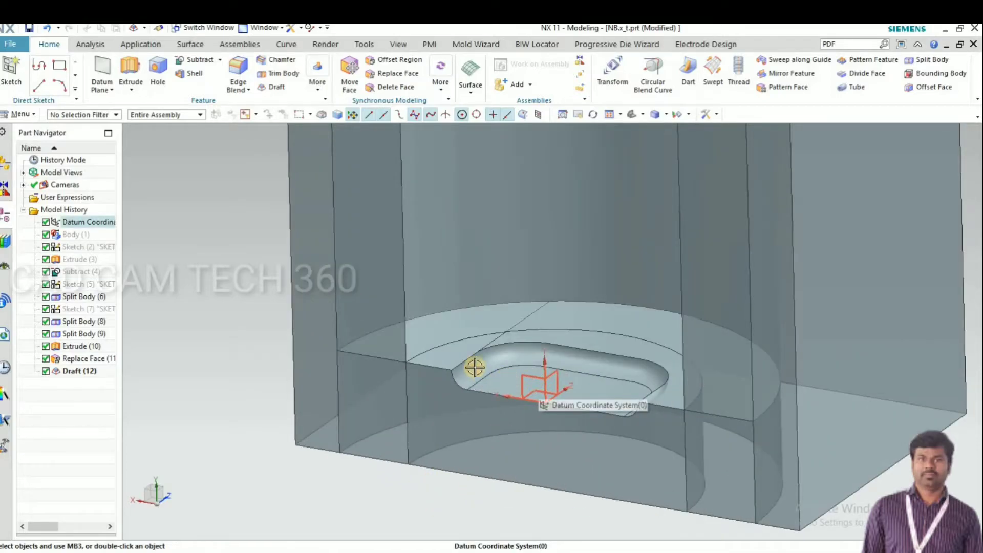
middle_drag(482, 379, 479, 378)
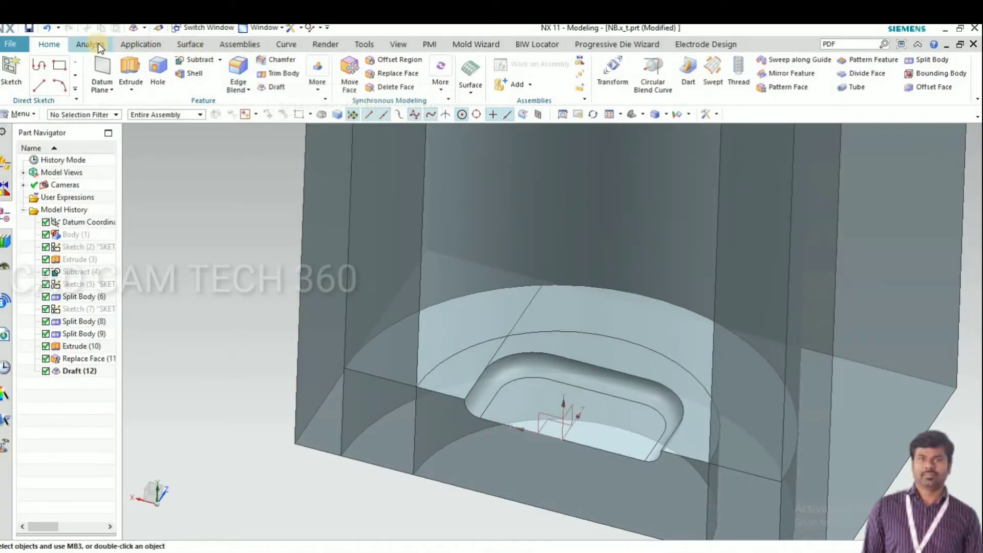
click(392, 74)
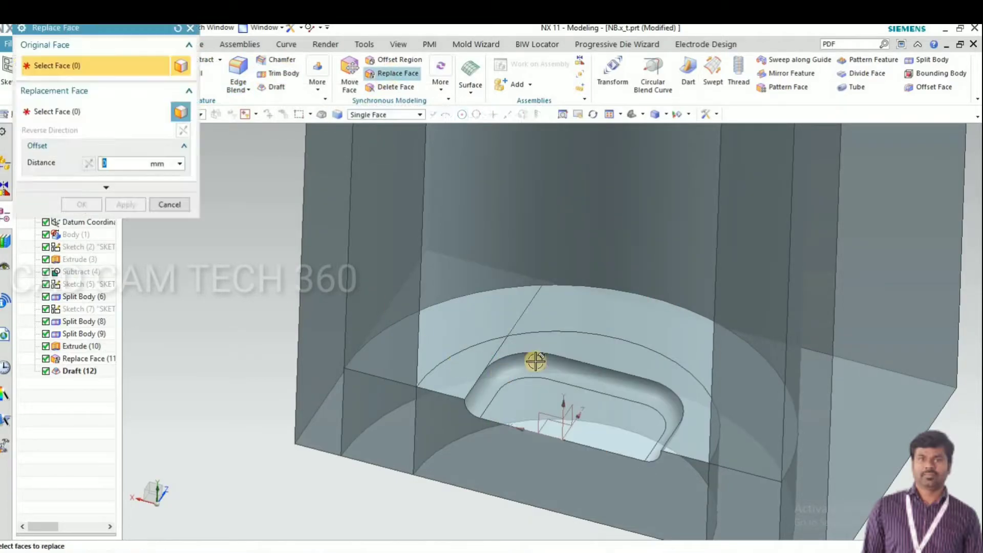
click(546, 344)
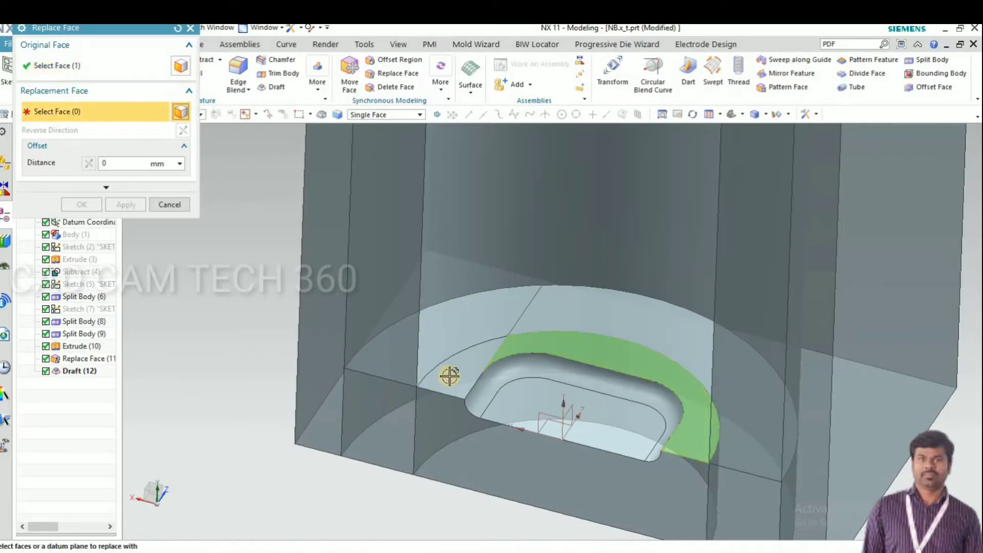
click(446, 368)
click(119, 205)
middle_drag(220, 380, 253, 322)
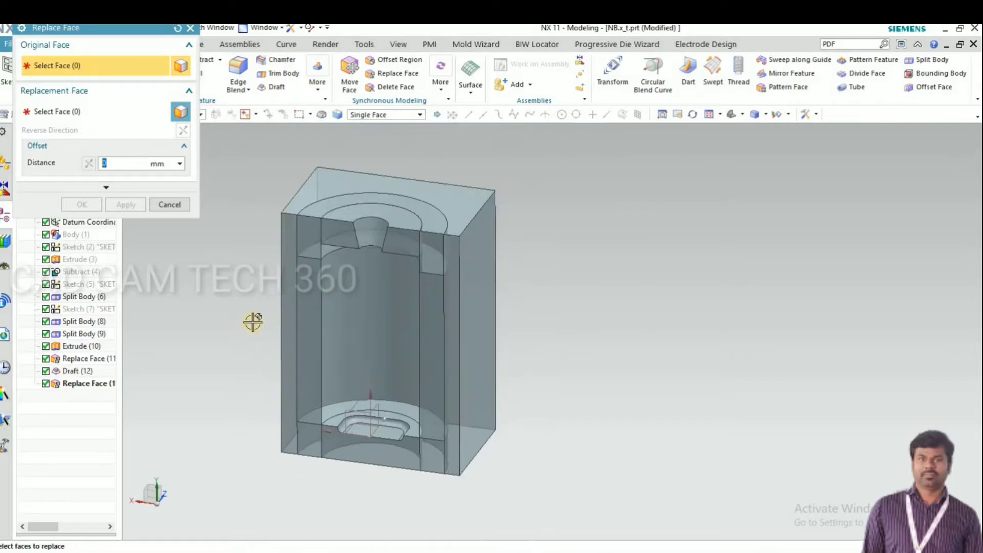
scroll(257, 308, up, 3)
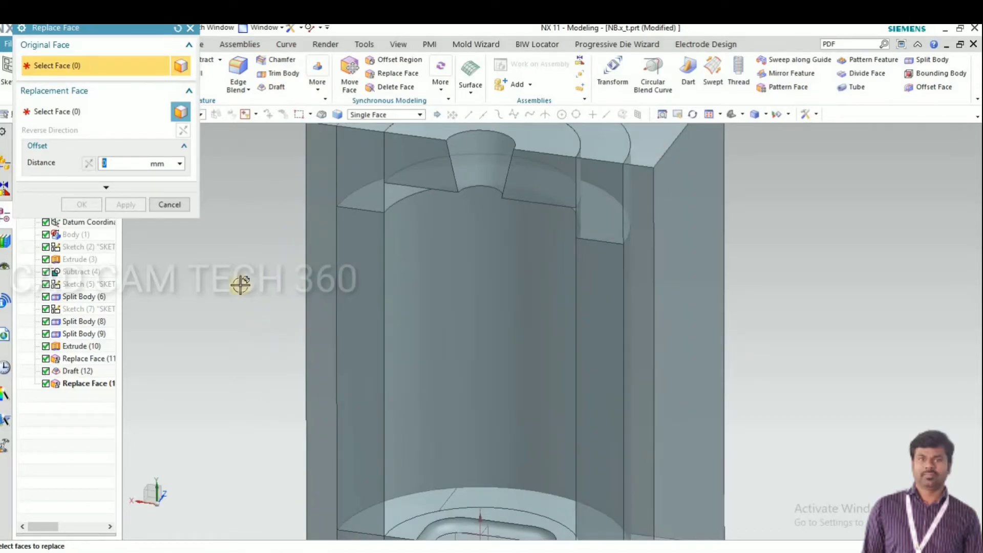
click(170, 204)
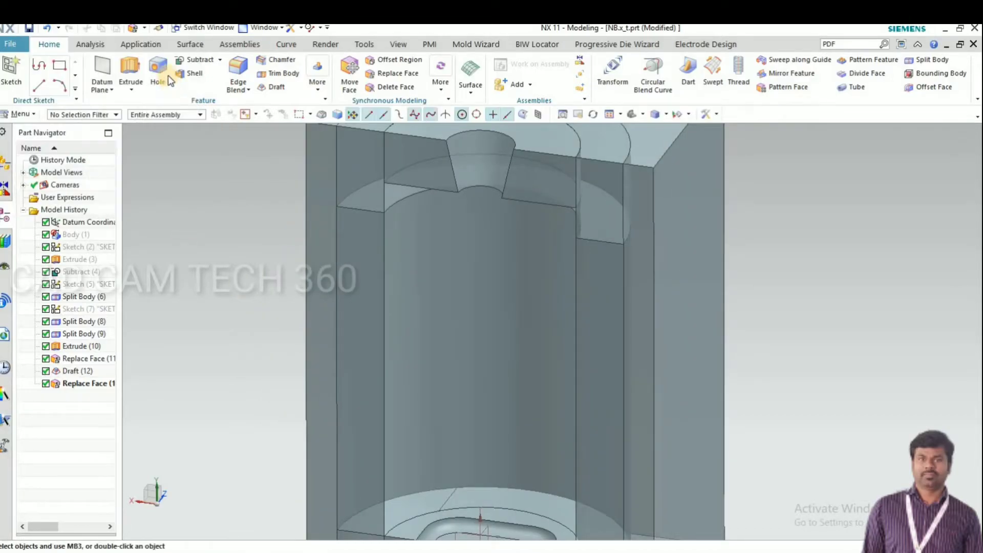
Unite the outer mould block with the middle section of the outer concentric insert
click(219, 60)
click(197, 72)
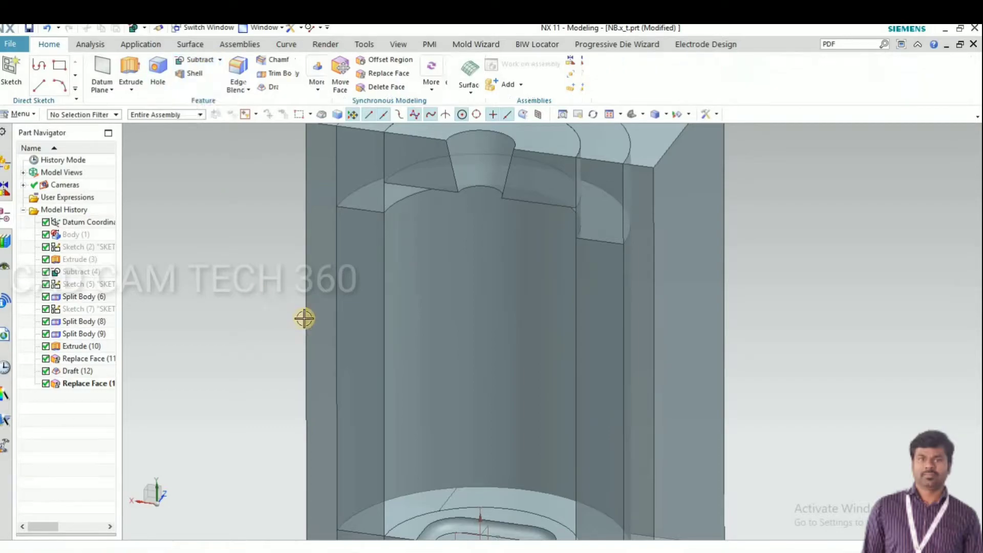
click(298, 347)
scroll(312, 343, down, 2)
click(362, 369)
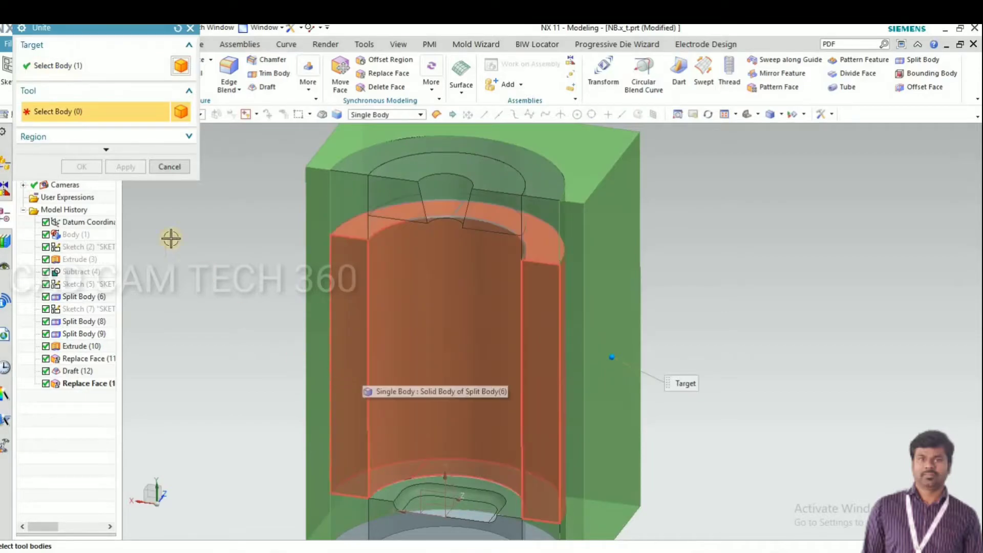
click(85, 166)
mouse_move(259, 290)
middle_down()
mouse_move(270, 319)
mouse_move(258, 308)
middle_up()
Set the outer mould block's translucency to 0 and colour it Strong Salmon
key(ctrl+j)
click(290, 308)
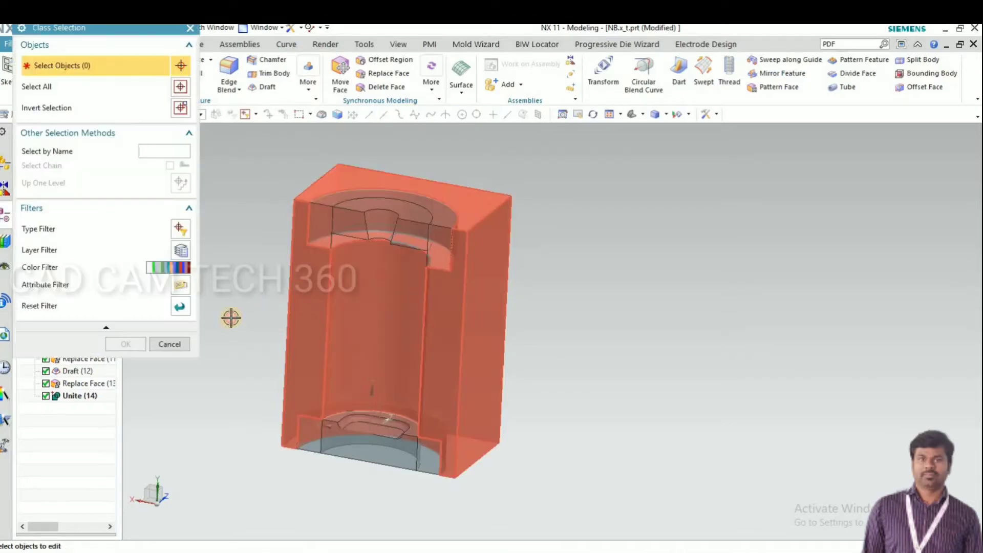
middle_click(143, 167)
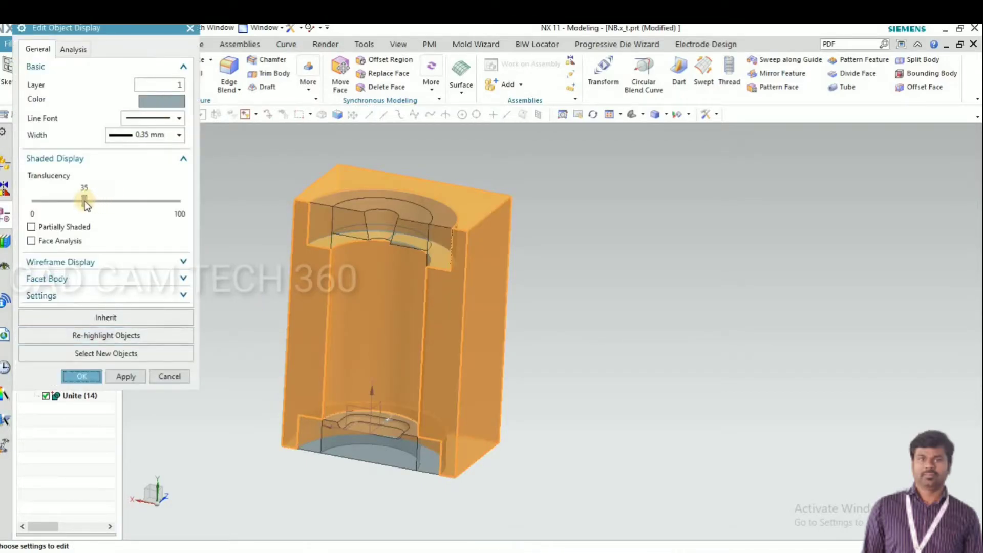
drag(66, 197, 29, 198)
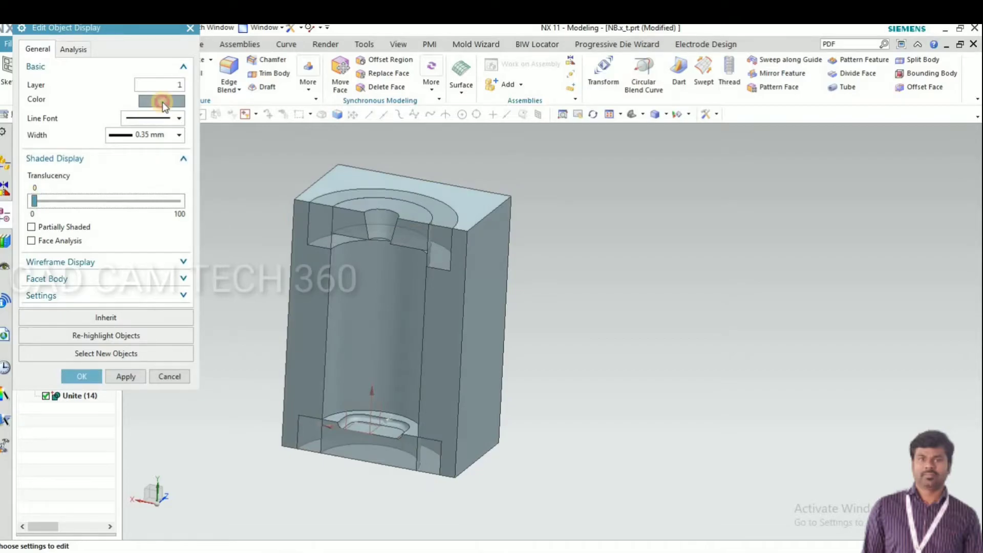
click(162, 101)
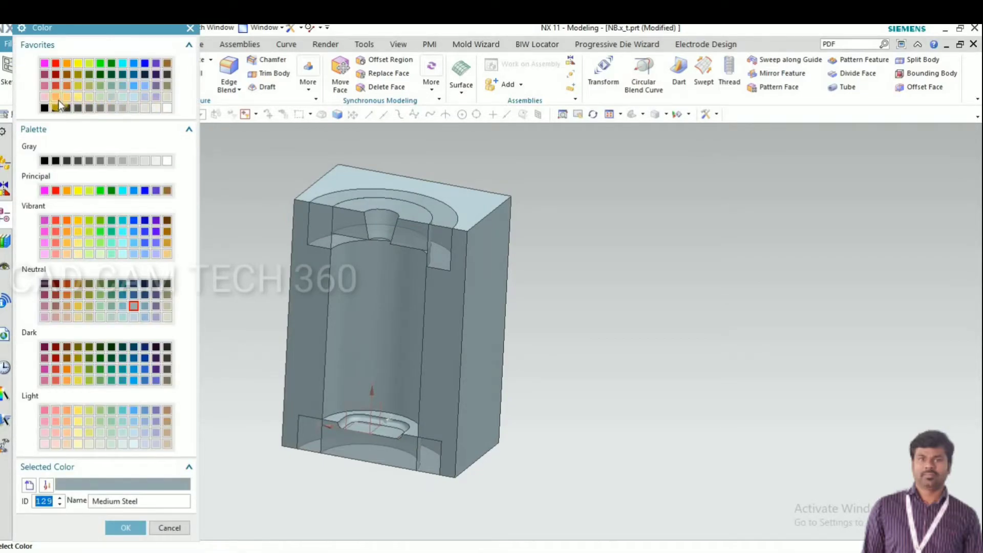
click(55, 421)
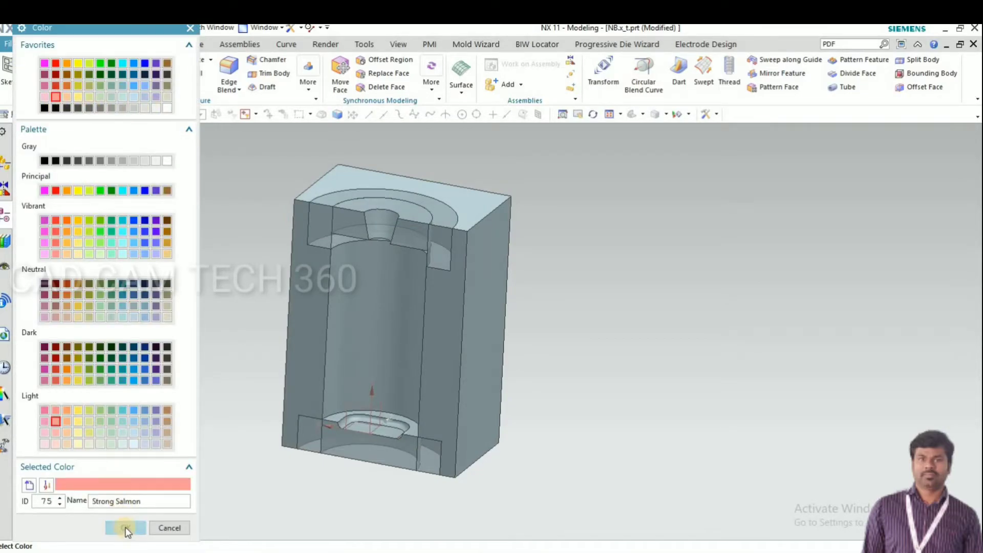
click(125, 528)
click(125, 377)
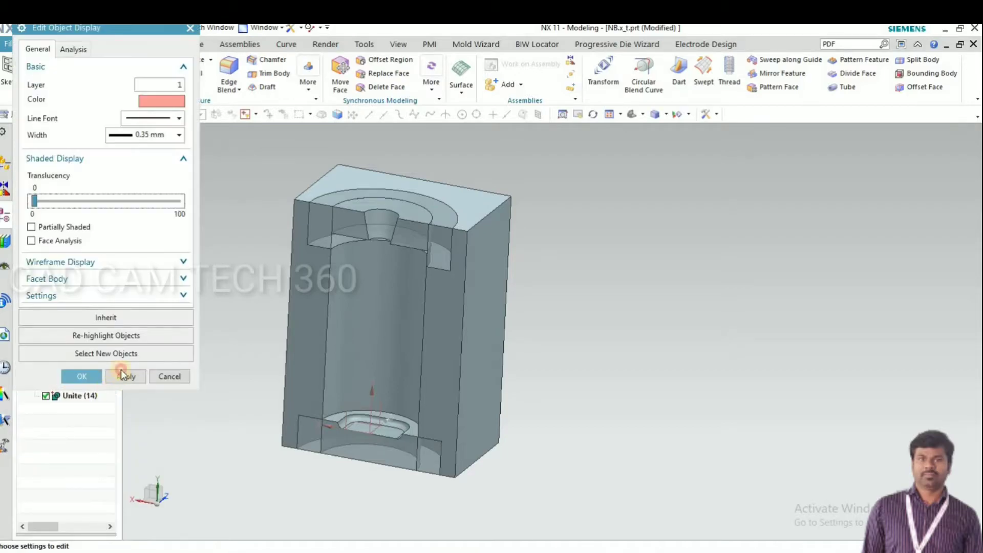
Colour the uppermost inner insert around the mouth hole brown
click(119, 352)
click(352, 213)
click(128, 343)
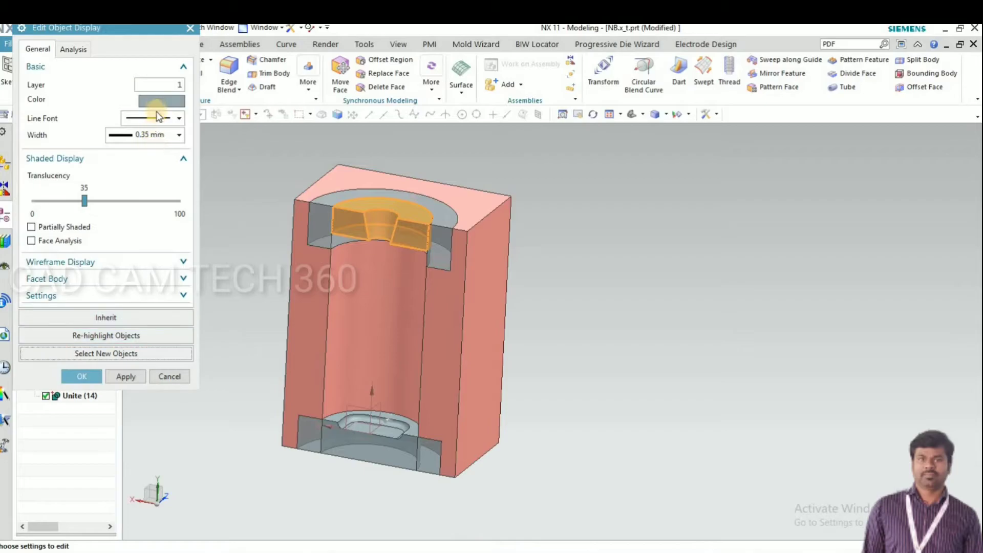
click(159, 103)
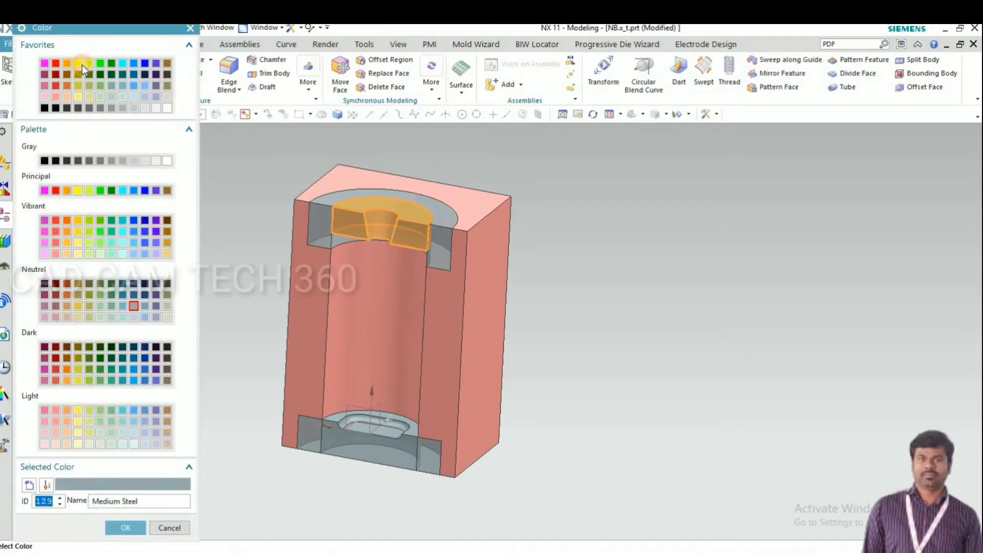
click(82, 64)
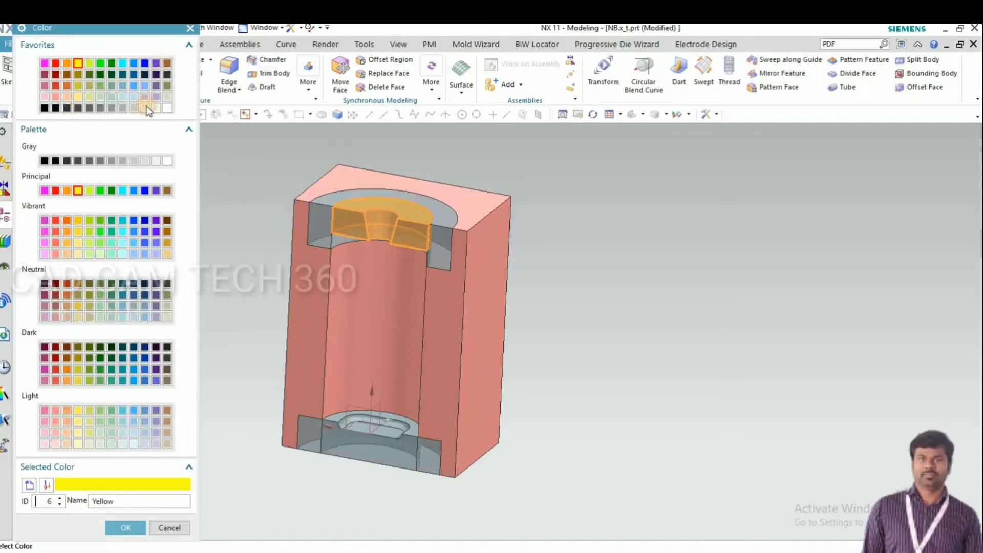
click(167, 63)
click(126, 528)
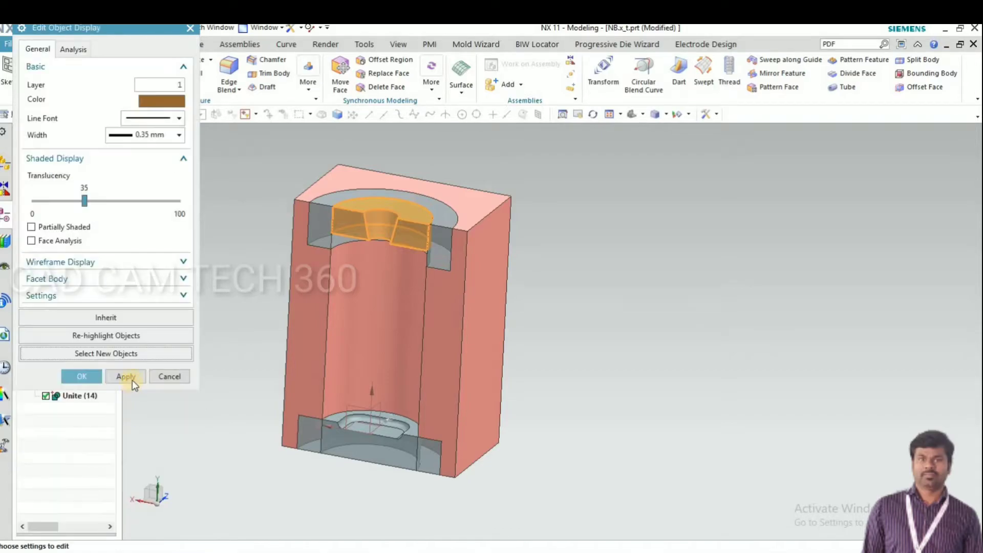
click(130, 374)
Colour the inner base insert with the bottle-bottom recess Yellow
click(121, 353)
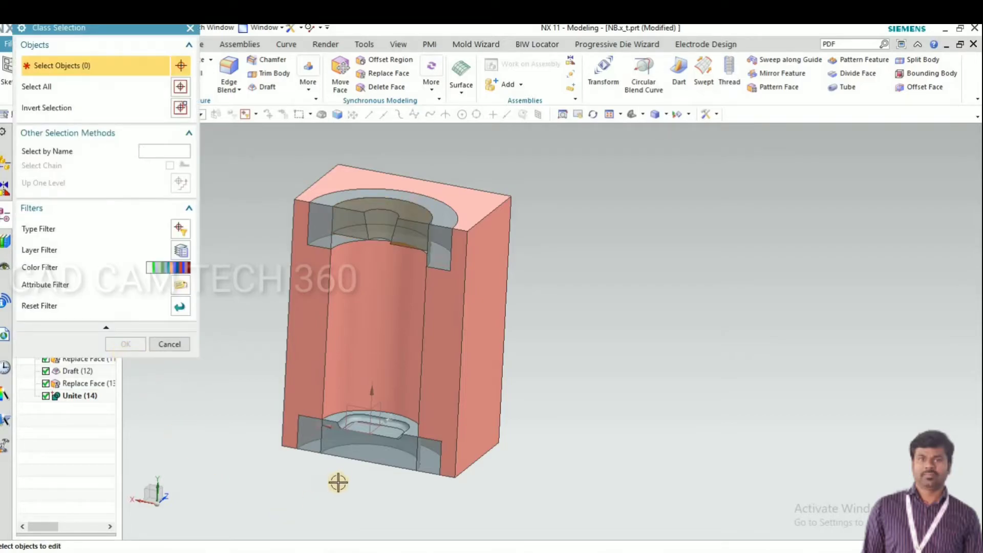
middle_drag(350, 484, 351, 417)
click(228, 393)
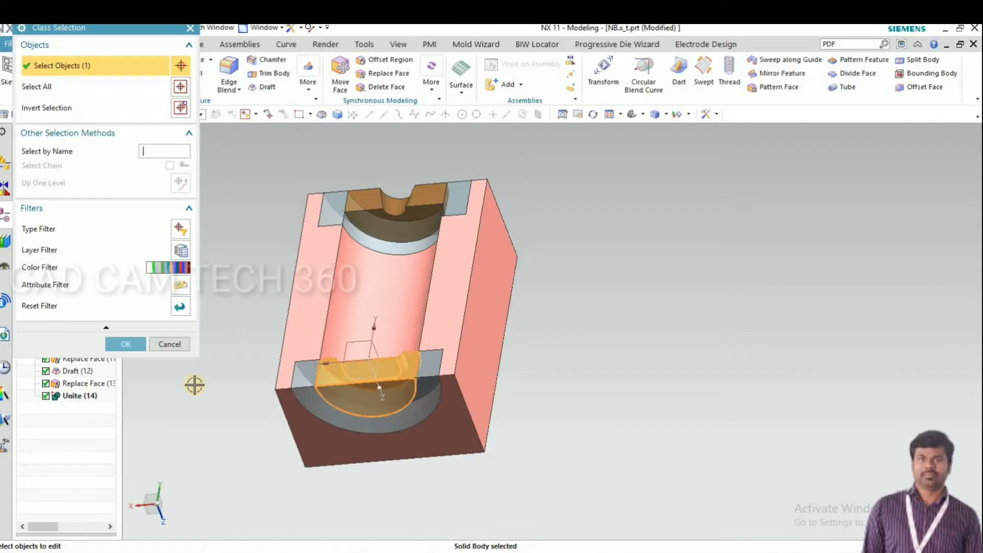
middle_click(128, 324)
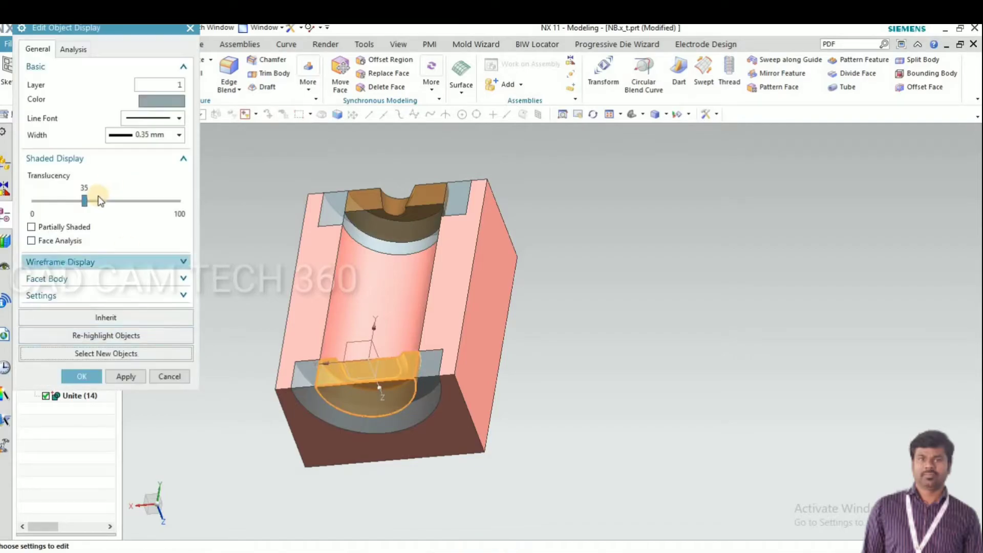
click(149, 107)
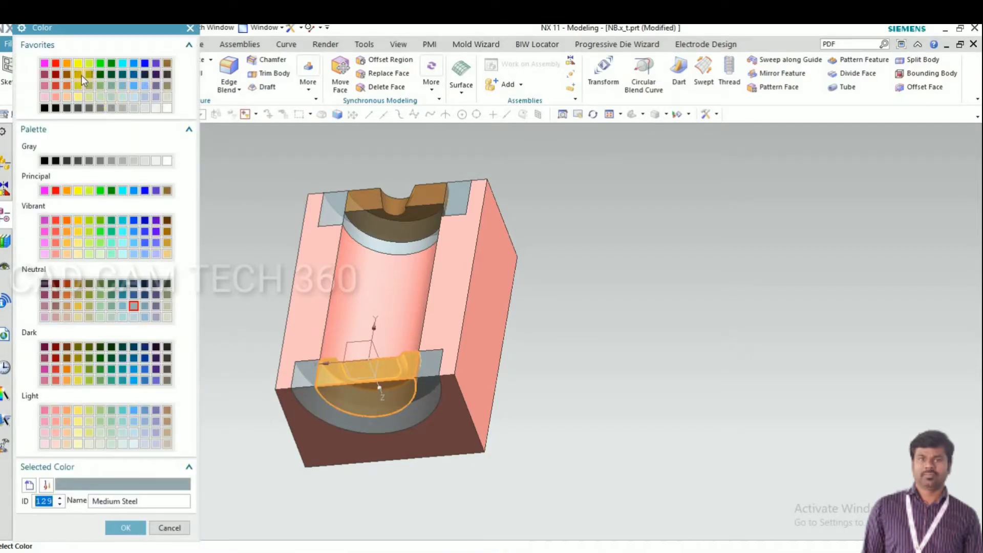
click(95, 405)
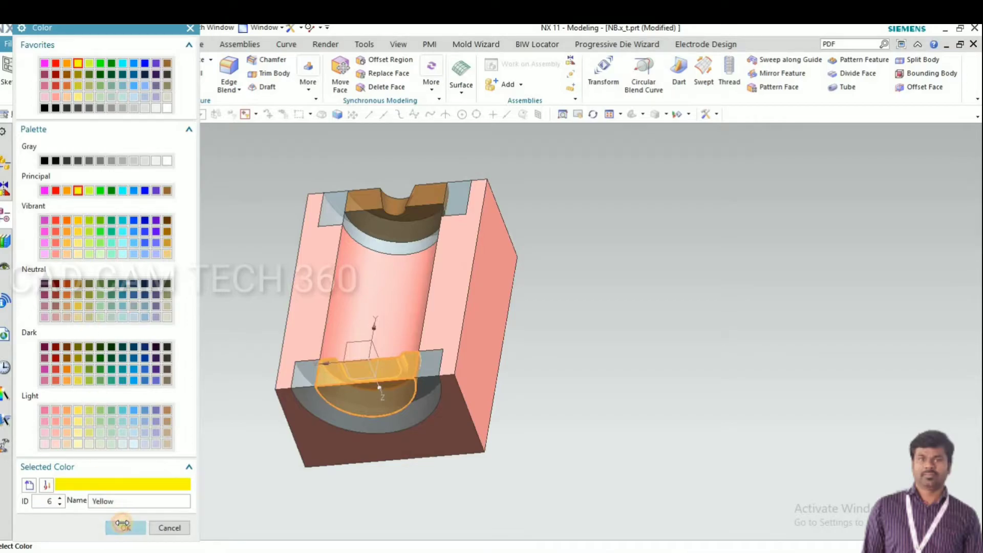
click(125, 528)
middle_click(145, 407)
Unite the outer mould block with the outer ring section surrounding the base insert
mouse_move(259, 422)
middle_down()
mouse_move(260, 460)
mouse_move(261, 430)
mouse_move(255, 436)
middle_up()
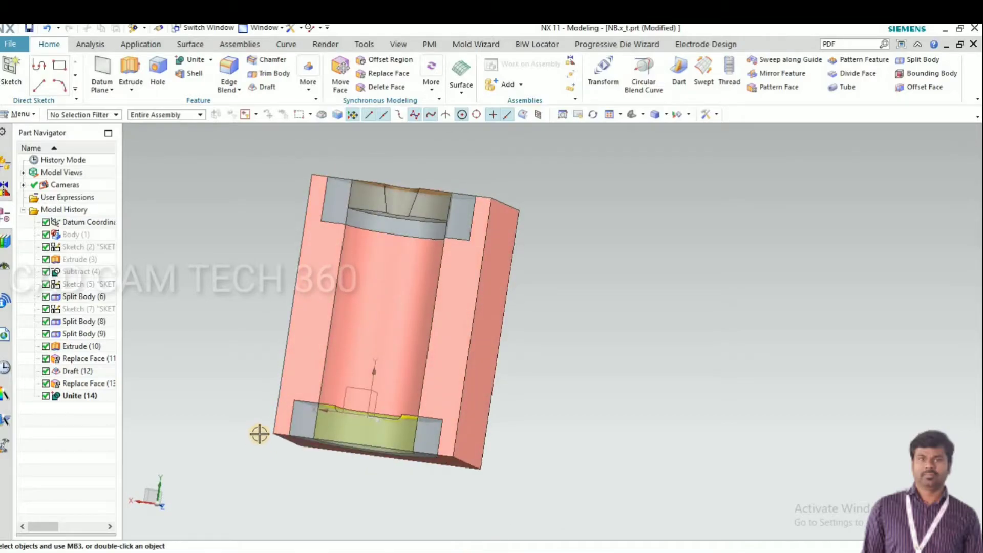
click(193, 59)
click(288, 406)
click(293, 414)
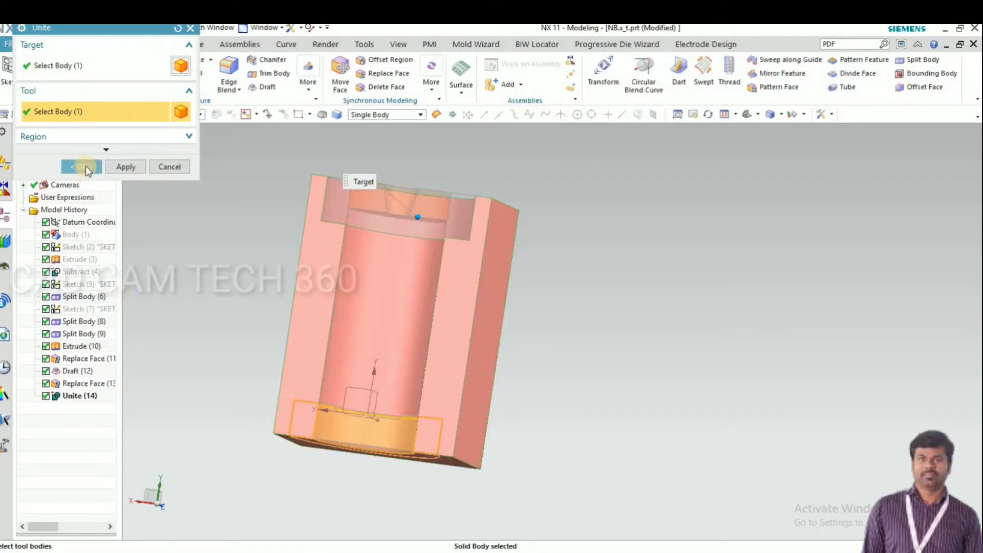
middle_click(222, 417)
Show the hidden middle section of the inner cylinder that carries the bottle body cavity
middle_drag(222, 417, 204, 377)
key(ctrl+shift+k)
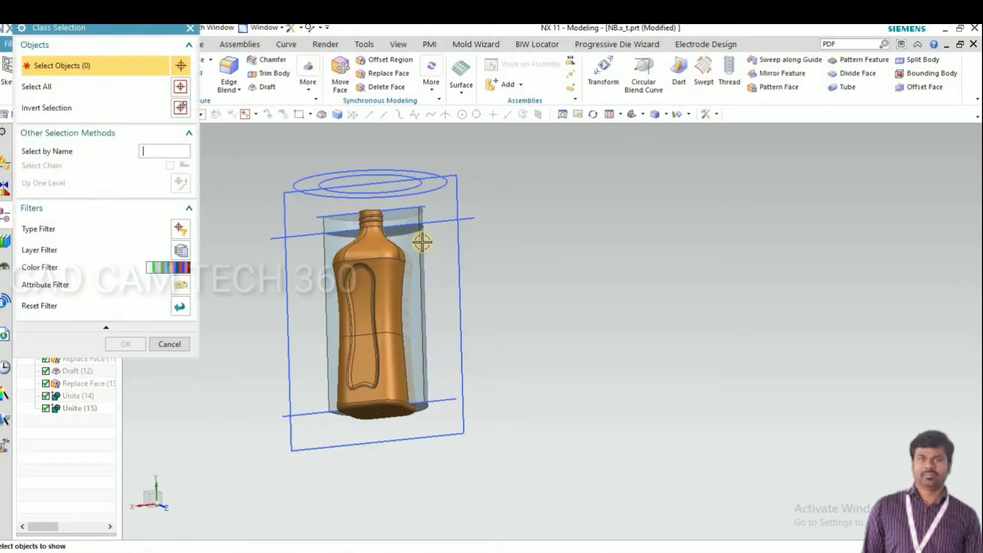
click(415, 239)
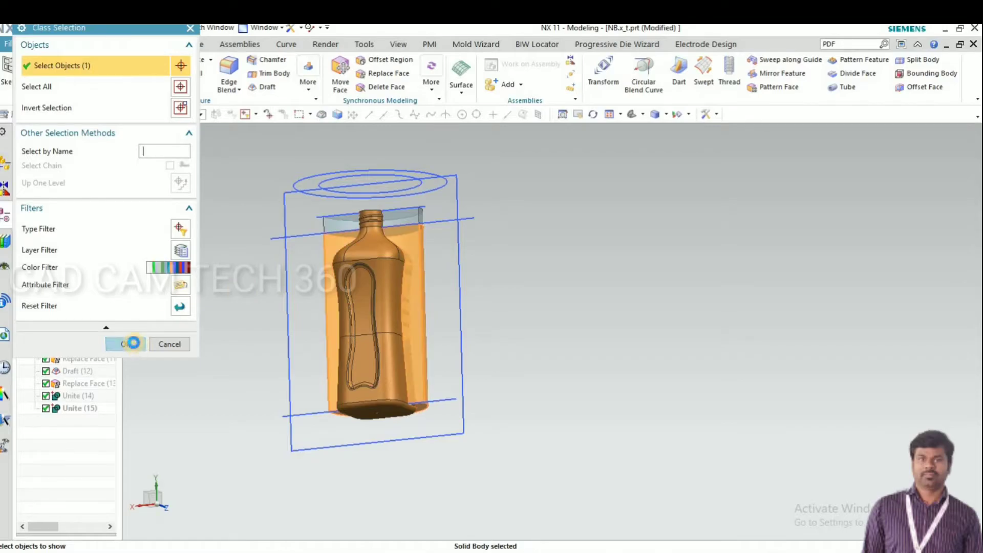
click(132, 344)
Unite the outer mould block with the inner body-cavity section
middle_drag(257, 324, 201, 222)
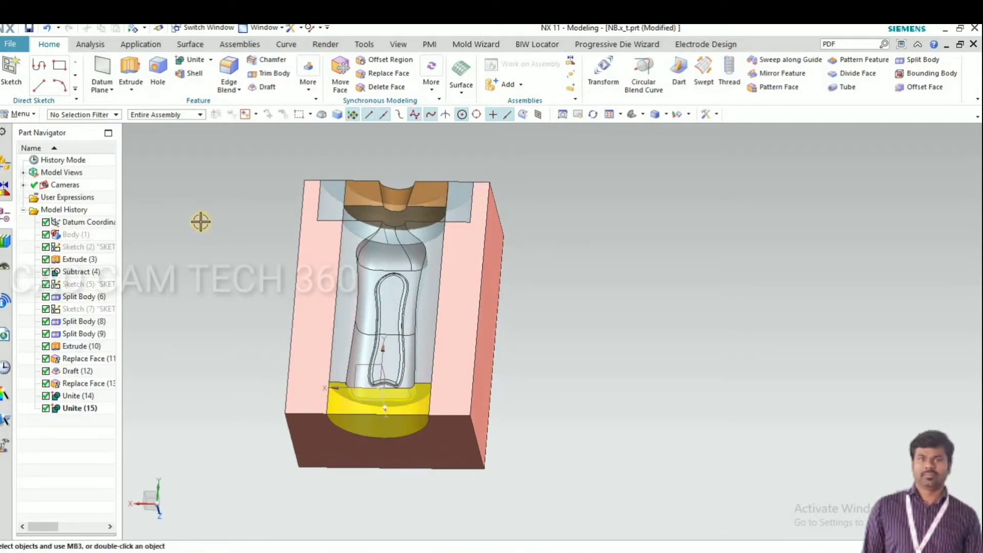
click(192, 60)
click(305, 277)
click(359, 284)
click(81, 166)
Show the hidden upper section of the inner cylinder that carries the threaded bottle neck
middle_drag(587, 372, 582, 386)
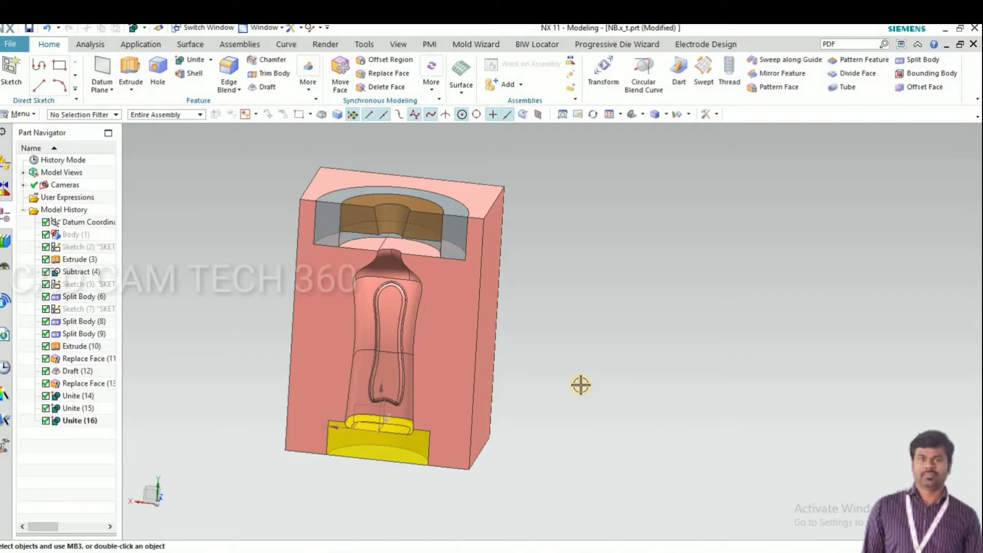
key(ctrl+shift+k)
scroll(334, 249, up, 3)
click(361, 230)
click(124, 343)
Unite the outer neck ring with the threaded neck section beneath the uppermost inner insert
scroll(476, 369, down, 1)
middle_drag(727, 351, 401, 279)
click(410, 272)
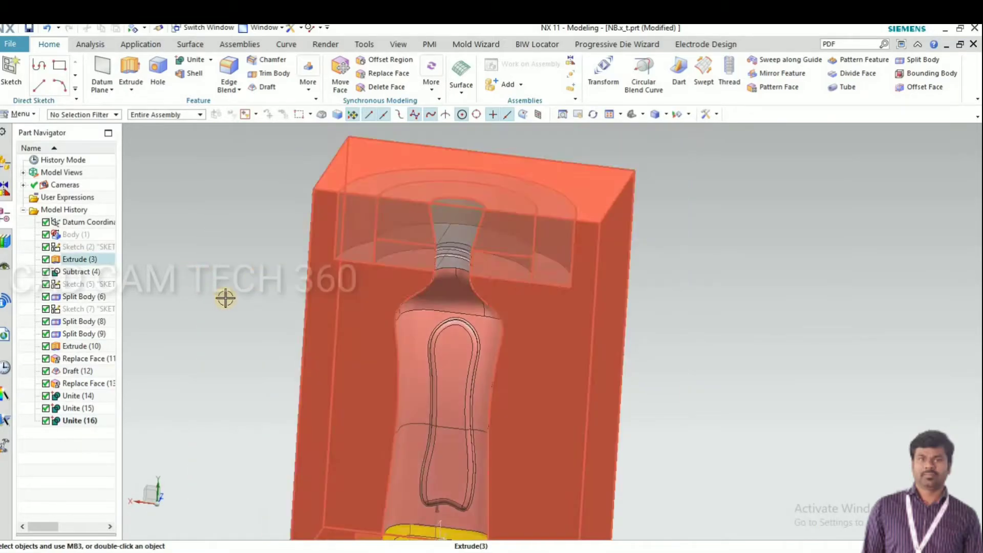
middle_drag(228, 287, 230, 290)
click(194, 66)
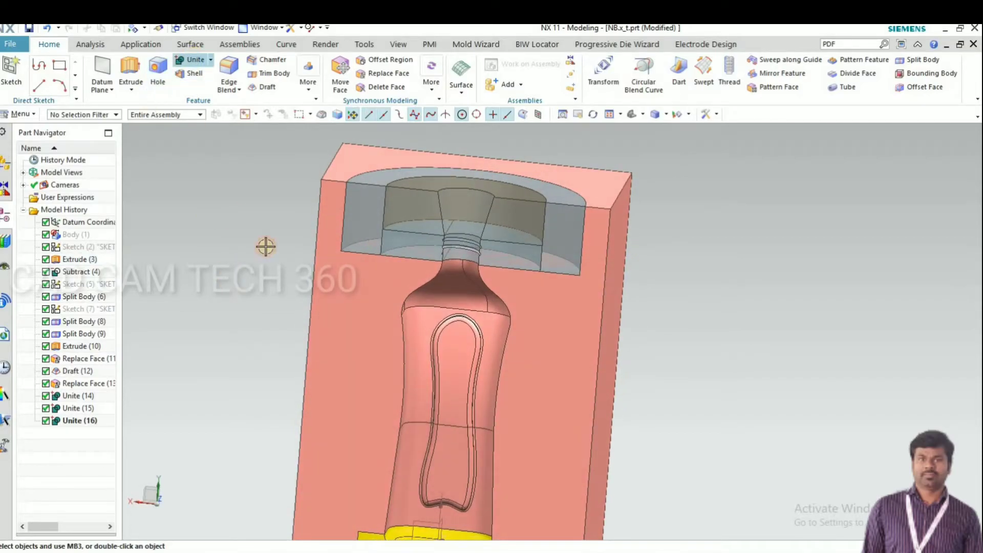
click(380, 254)
click(381, 253)
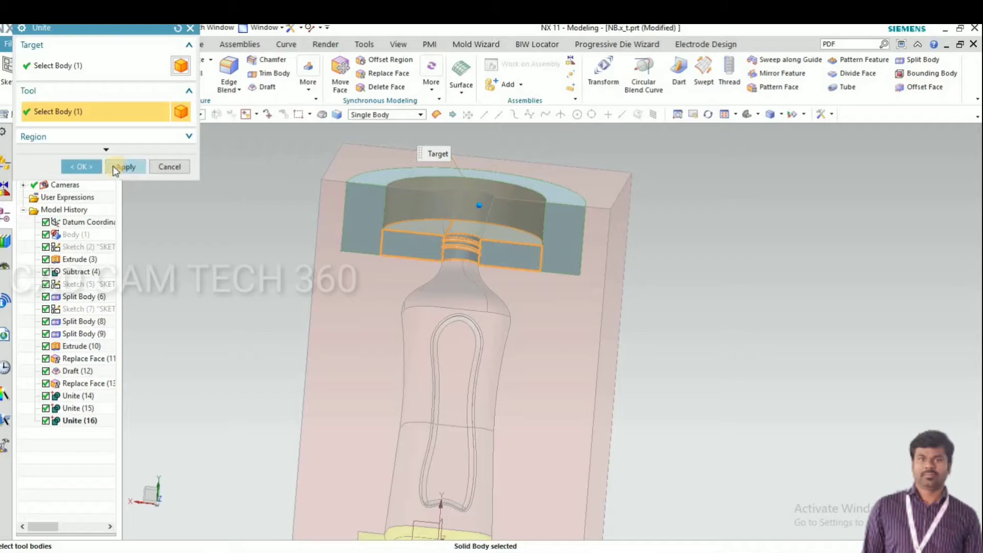
click(82, 167)
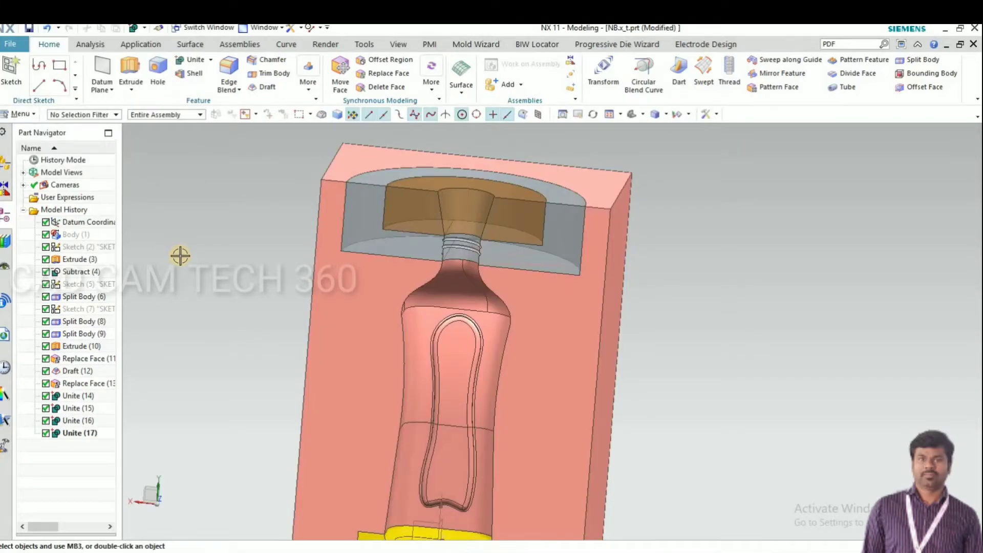
Colour the united neck insert Magenta
key(ctrl+b)
click(369, 212)
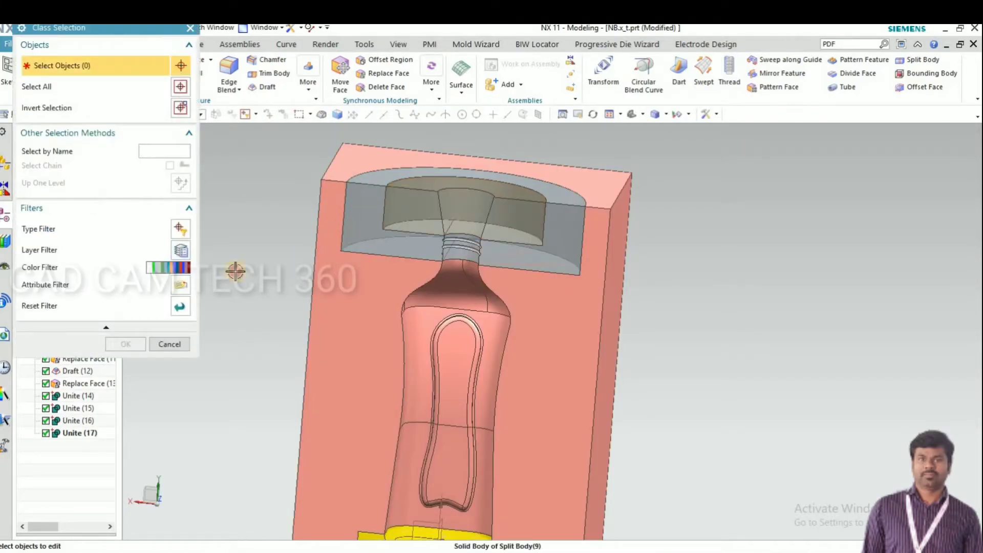
click(125, 343)
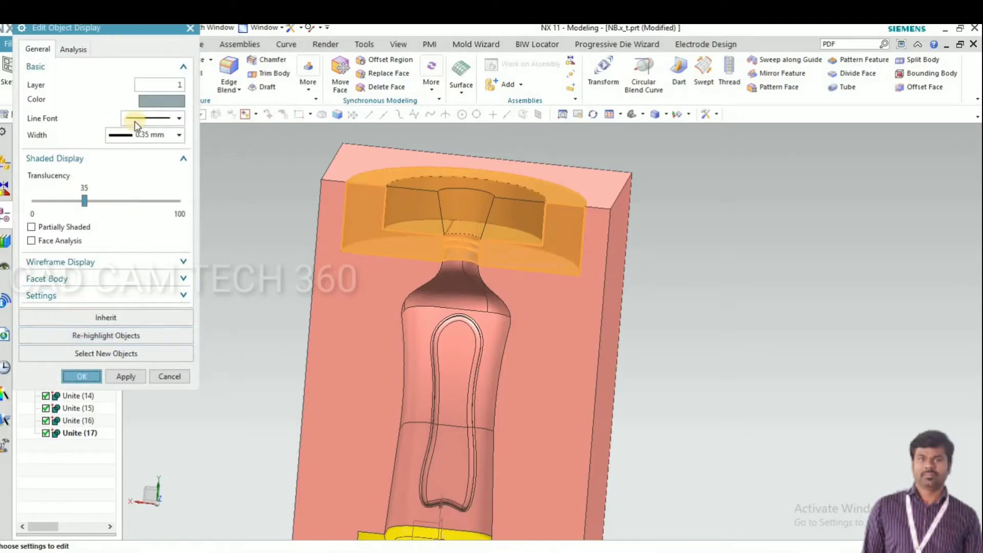
click(148, 102)
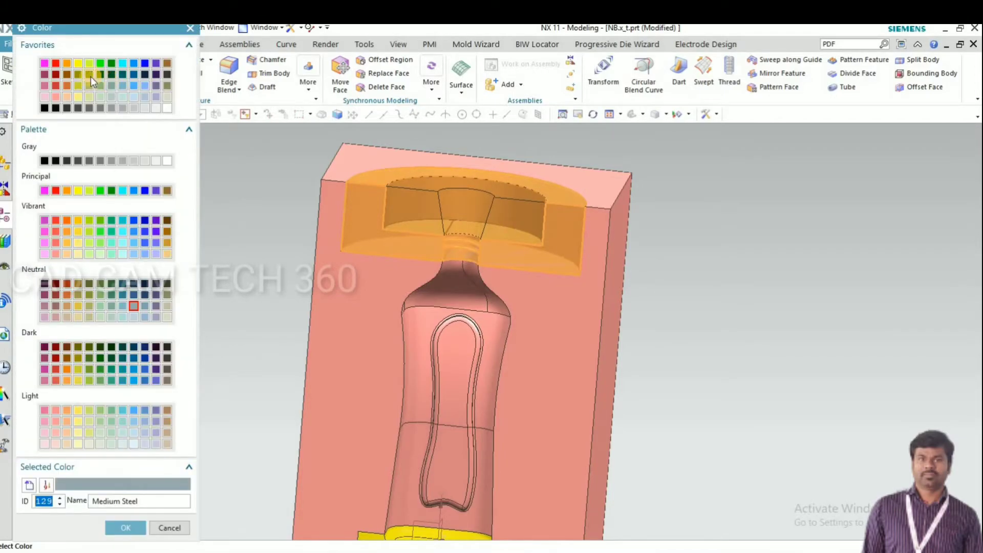
click(45, 65)
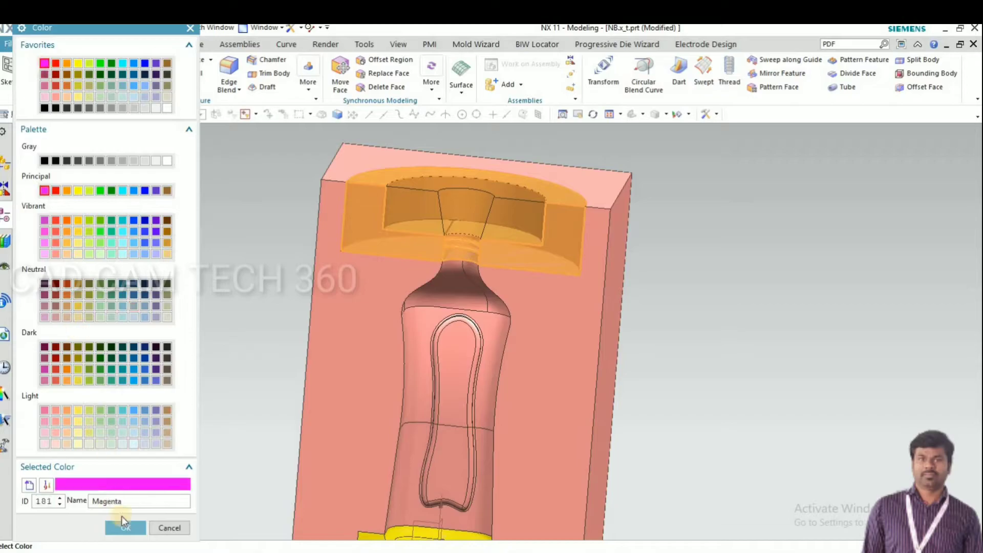
click(126, 528)
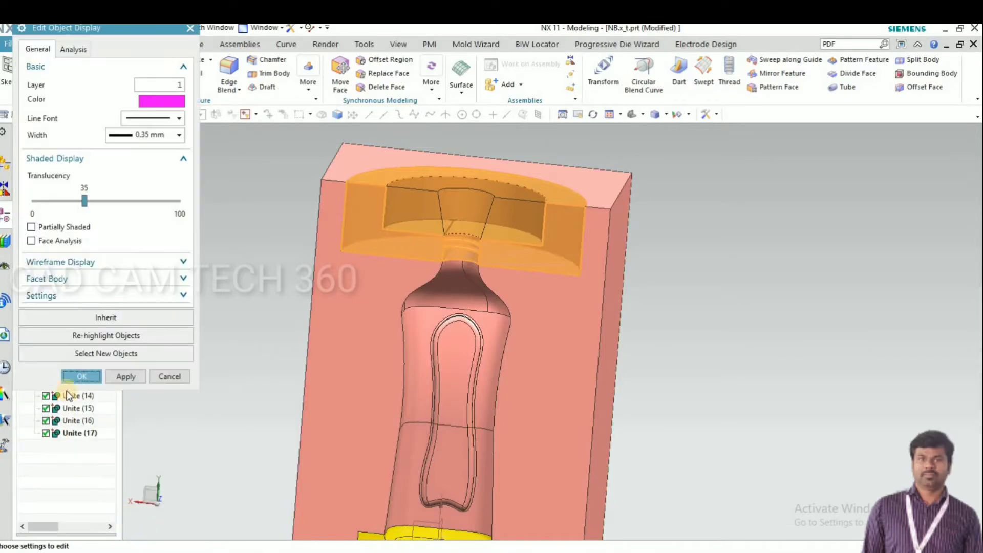
click(76, 376)
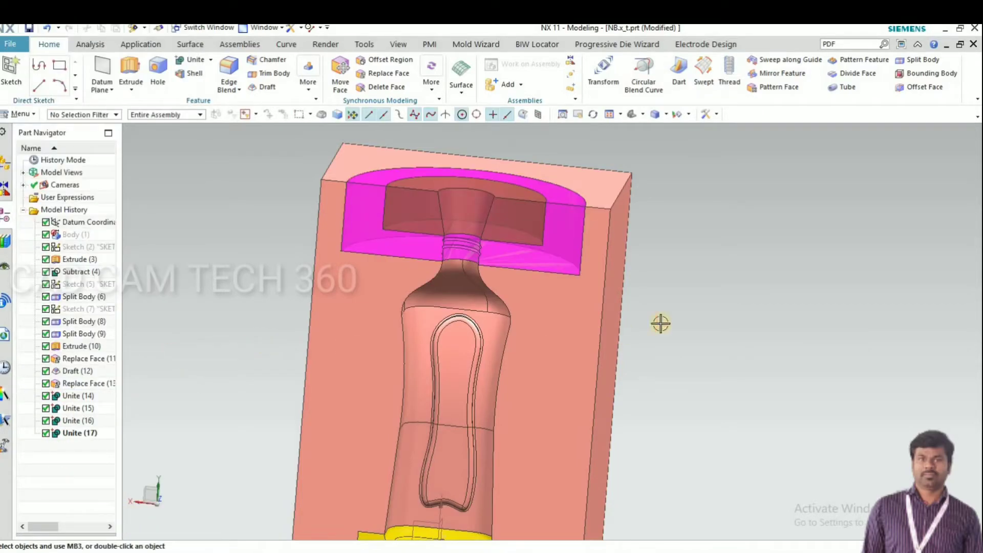
Examine the coloured mould half from above and around the neck, bottle cavity and base insert
scroll(661, 323, down, 2)
middle_drag(669, 352, 666, 369)
key(F8)
scroll(441, 444, up, 4)
scroll(489, 429, down, 4)
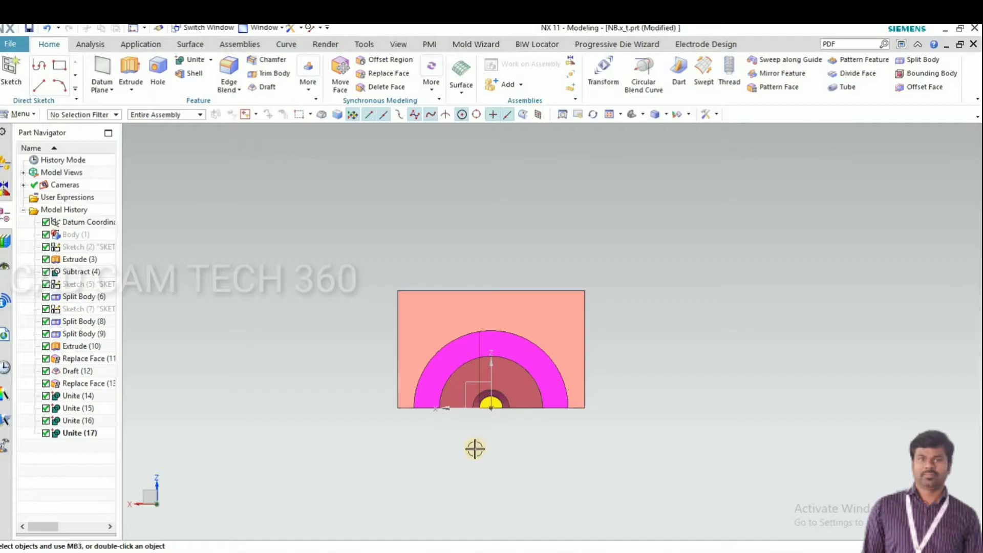
scroll(479, 449, down, 1)
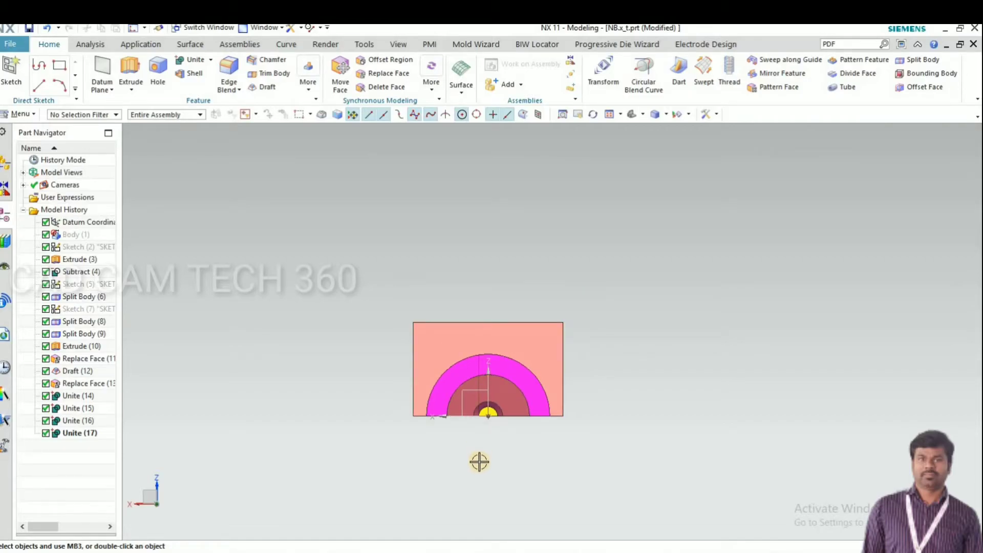
middle_drag(489, 448, 486, 416)
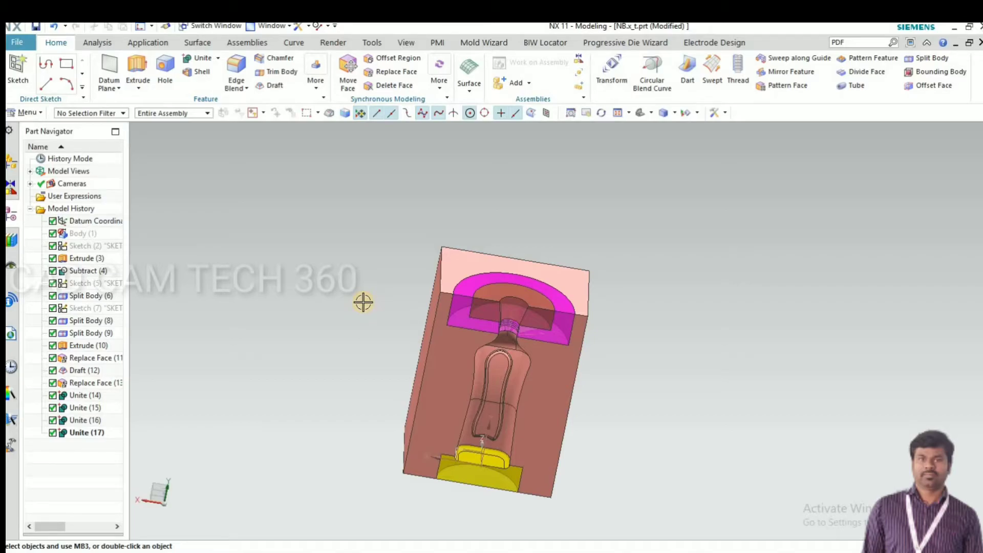
middle_drag(658, 416, 331, 452)
scroll(429, 498, up, 3)
scroll(430, 498, down, 1)
scroll(386, 447, up, 2)
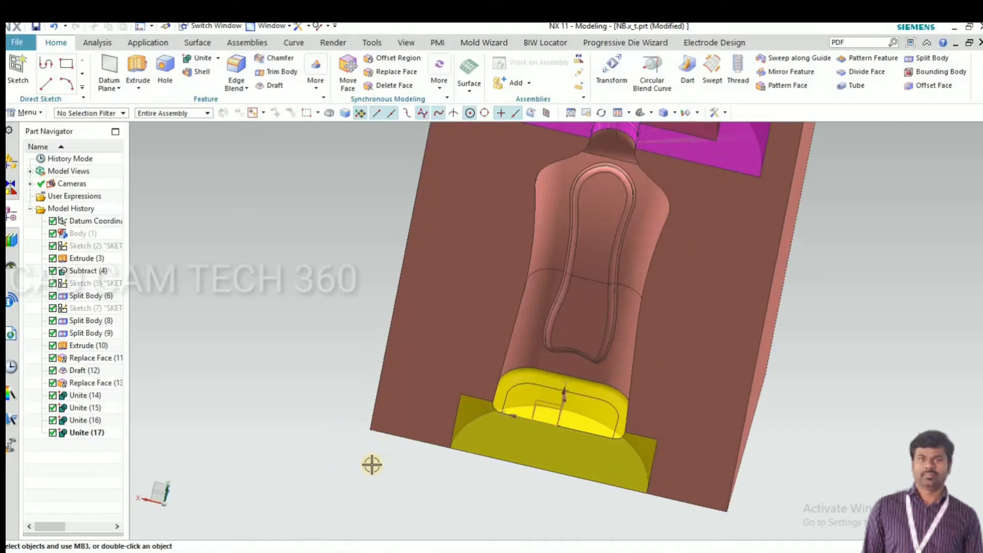
Hide the main mould block to examine the neck and base inserts from several sides, and show all bodies again
scroll(404, 489, down, 3)
middle_drag(413, 481, 414, 478)
key(ctrl+b)
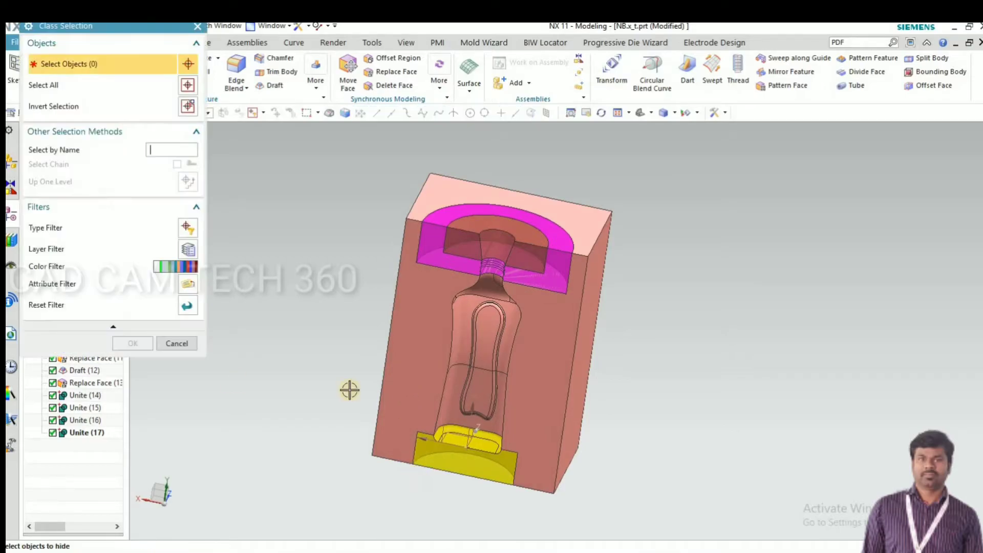
click(389, 390)
click(138, 344)
middle_drag(374, 468, 525, 491)
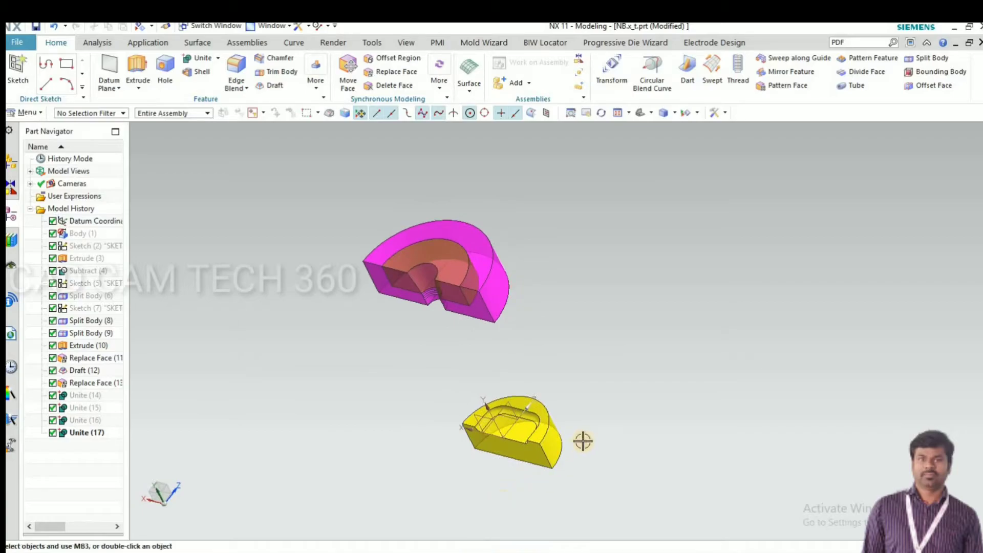
scroll(583, 441, up, 3)
middle_drag(566, 434, 331, 461)
key(ctrl+shift+u)
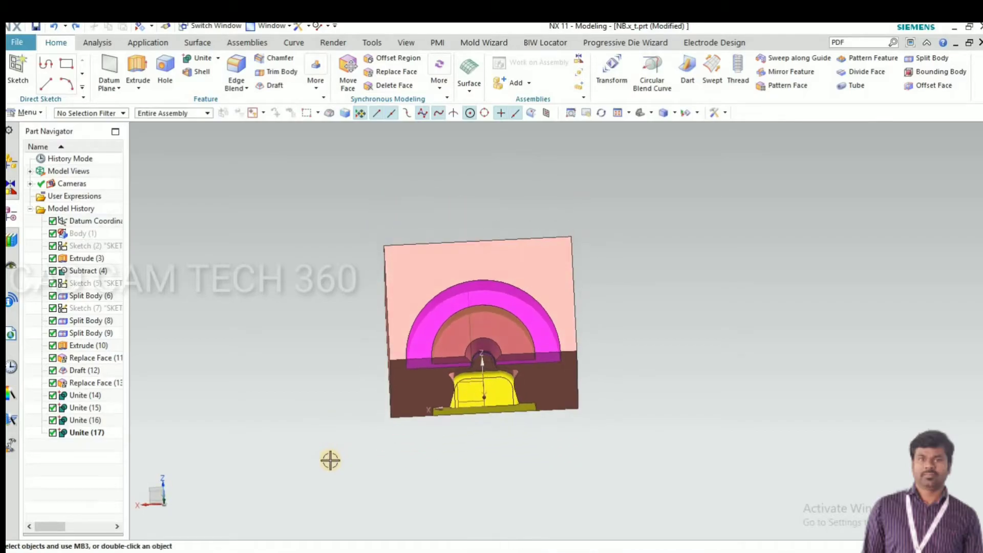
Create a sketch on the magenta neck insert's end face and draw a 16 mm diameter circle near one end of the ring
key(F8)
click(18, 69)
click(132, 183)
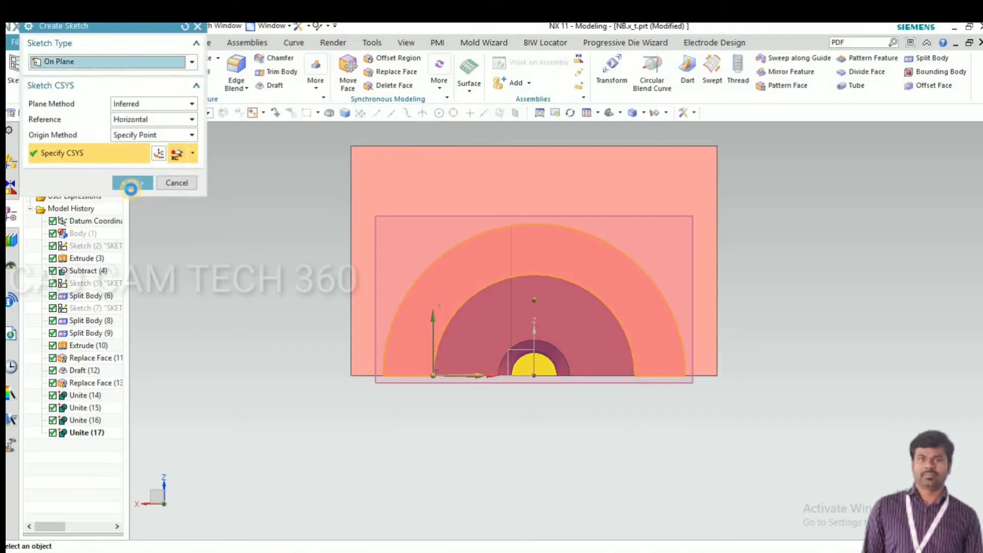
click(169, 64)
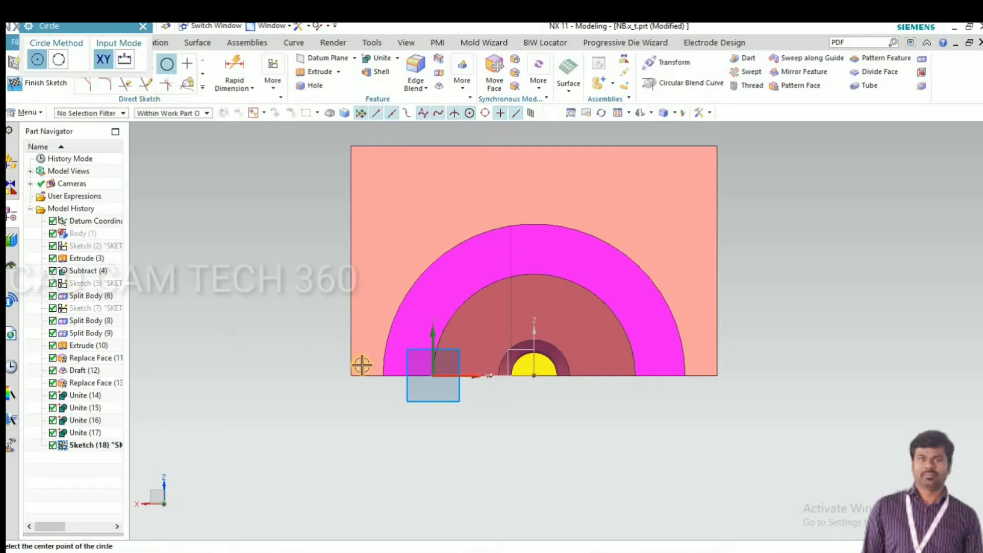
scroll(405, 339, up, 3)
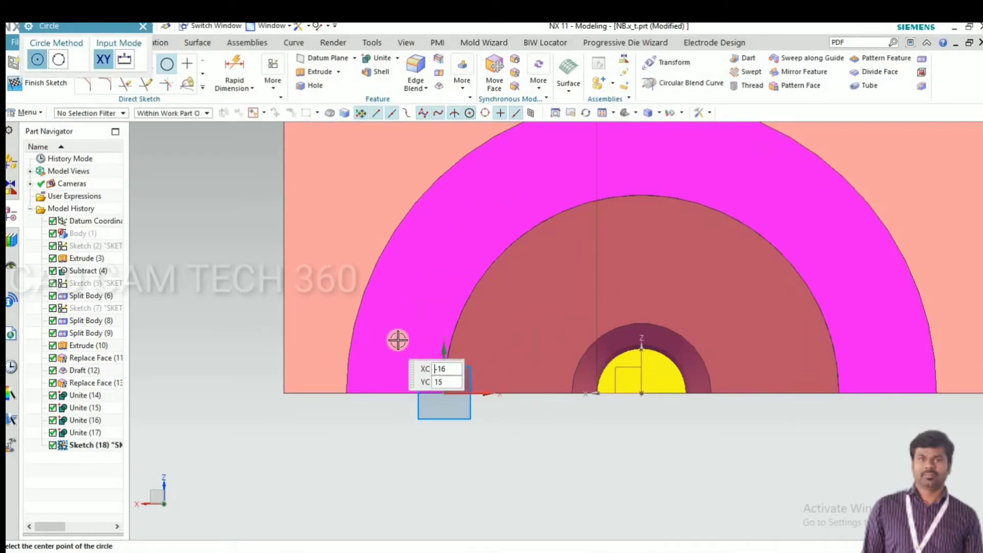
click(401, 337)
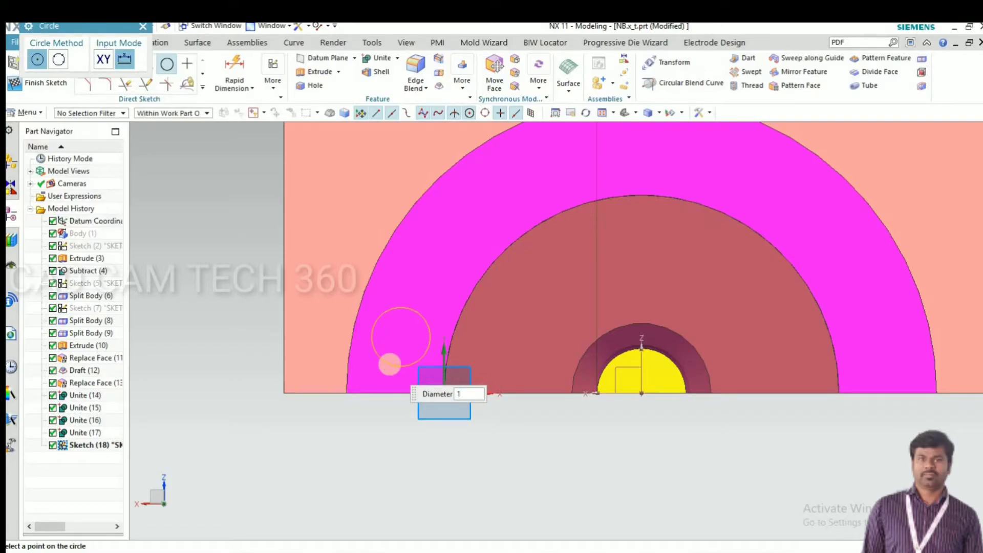
text(16)
key(Return)
Add 16 mm diameter circles at the opposite end and the middle of the magenta ring, and finish the sketch
scroll(439, 401, down, 3)
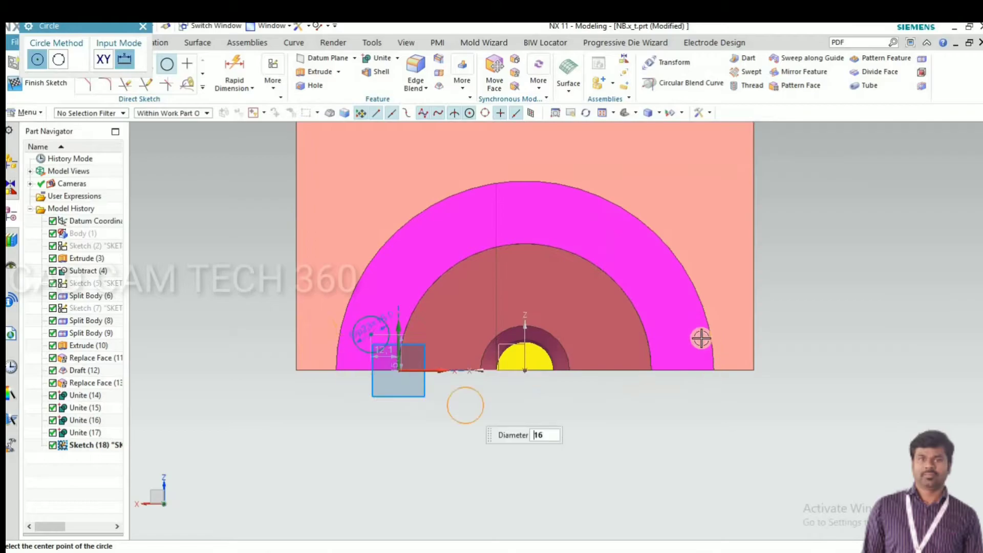
scroll(655, 341, up, 3)
scroll(655, 341, up, 1)
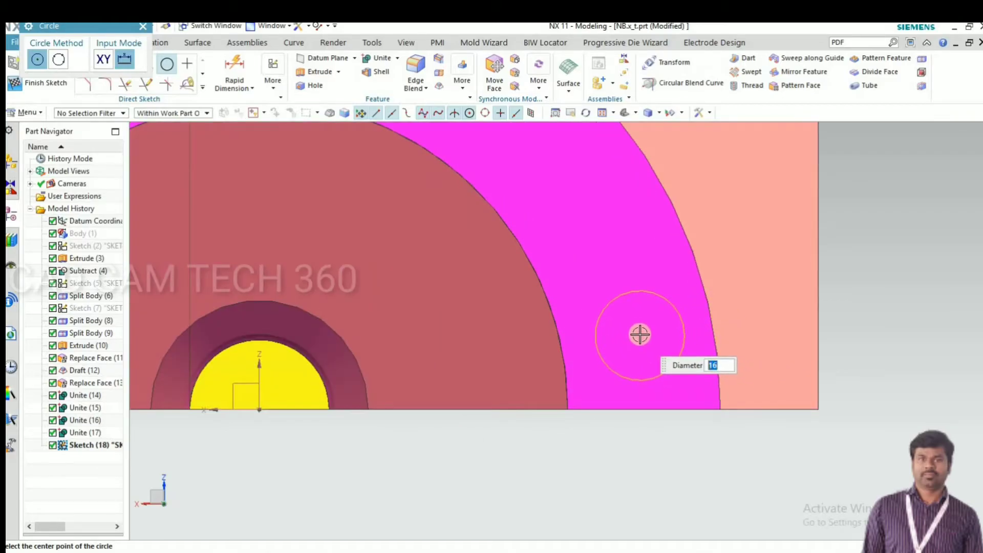
click(643, 335)
scroll(660, 398, down, 3)
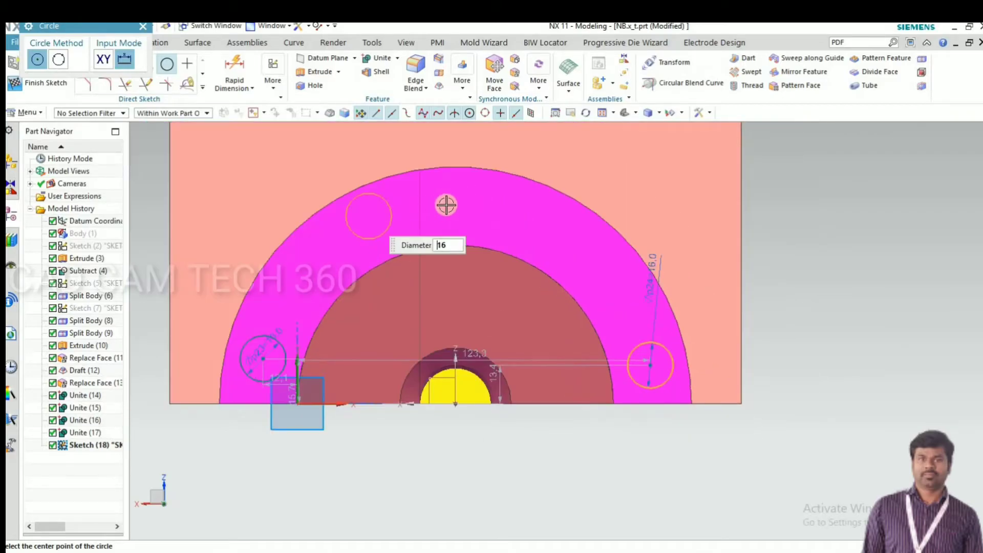
scroll(445, 204, up, 2)
click(479, 208)
scroll(551, 235, down, 2)
scroll(539, 306, down, 1)
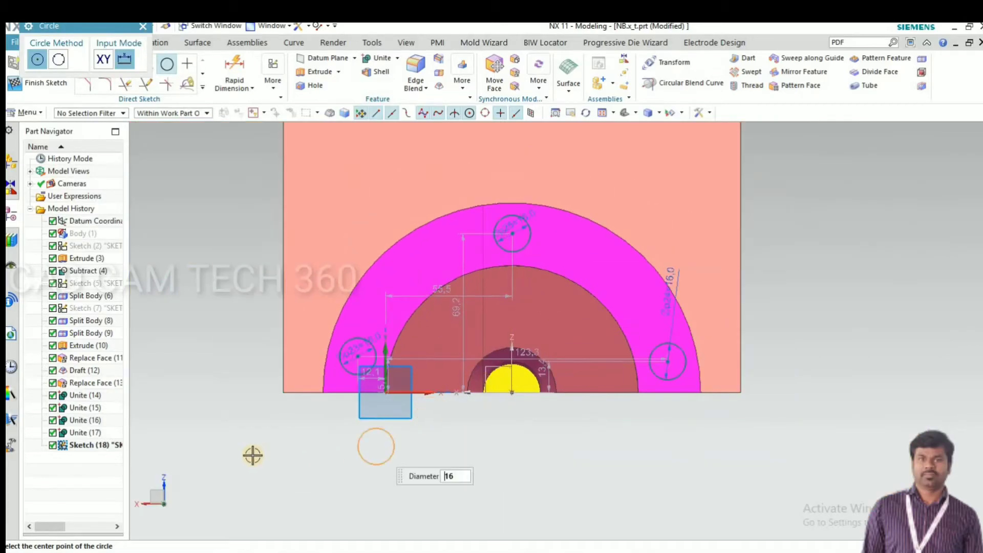
key(ctrl+q)
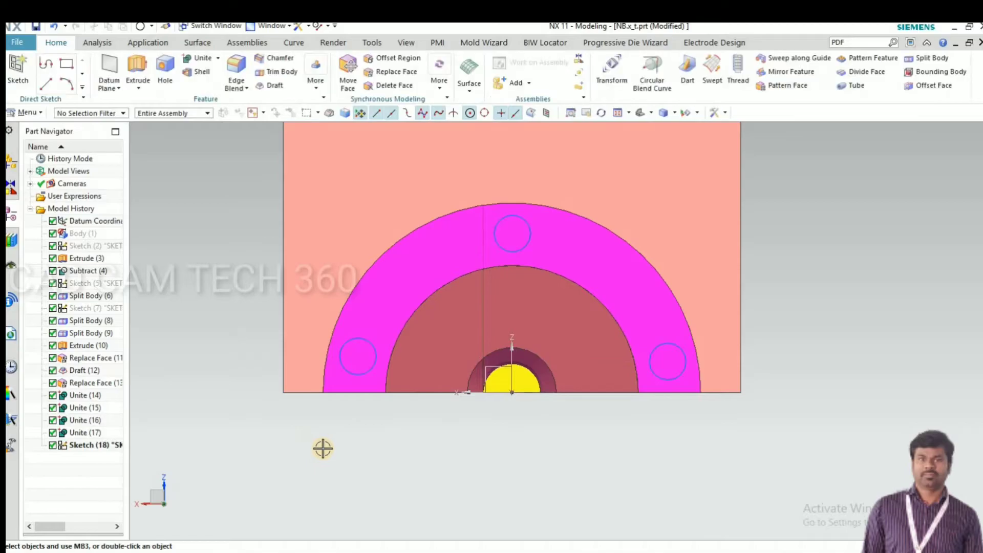
Set up an extrusion of the three ring circles 125 mm into the mould with no Boolean
scroll(323, 410, down, 2)
middle_drag(322, 410, 224, 329)
scroll(220, 314, up, 1)
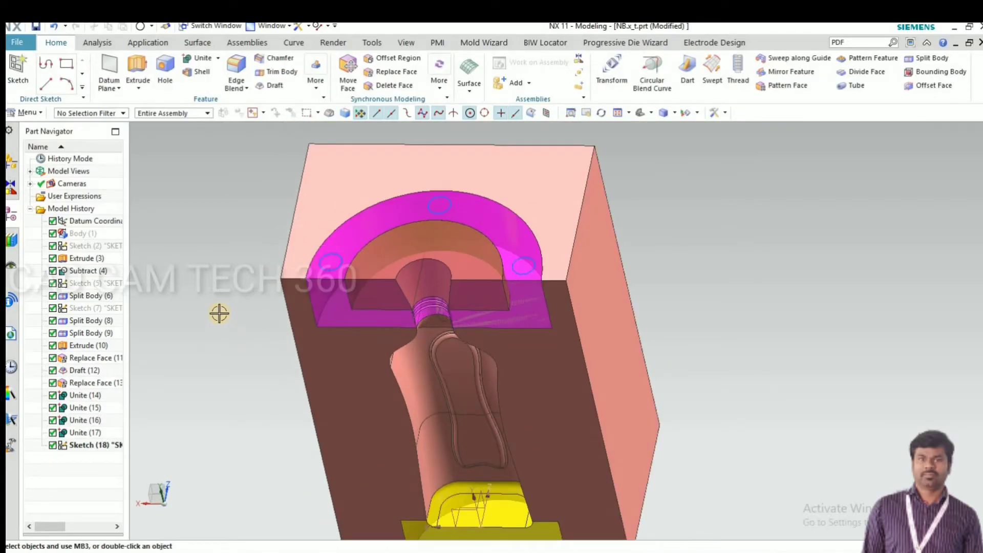
key(x)
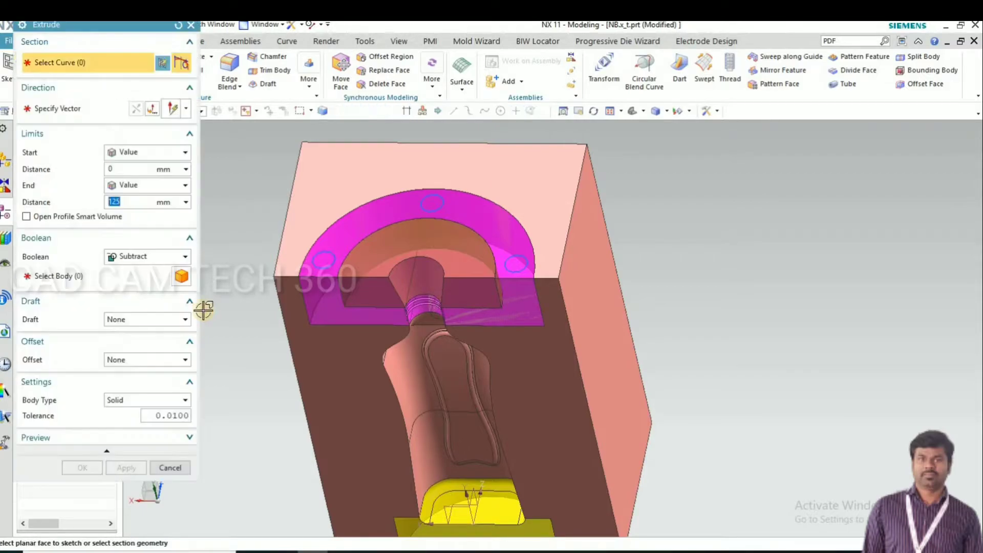
click(154, 256)
key(Return)
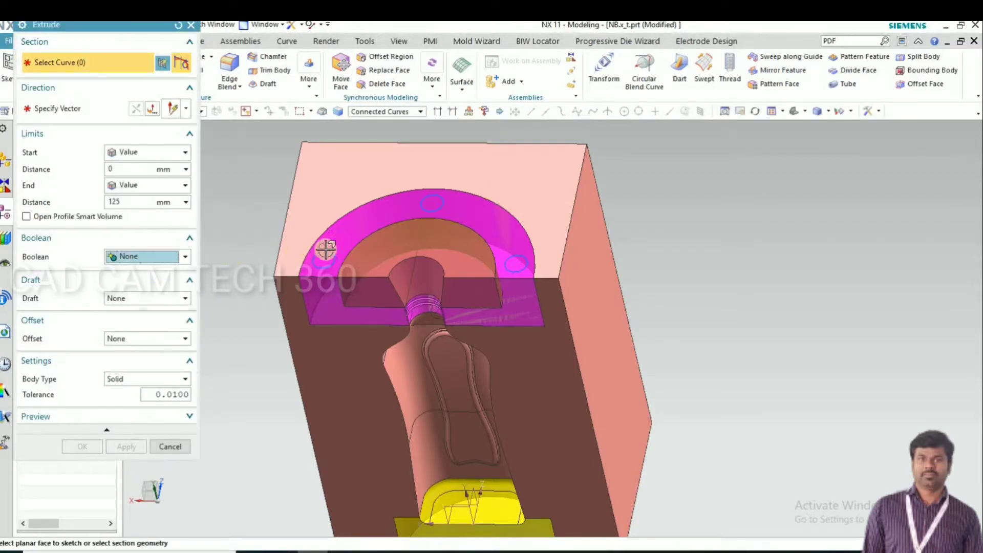
scroll(327, 250, up, 2)
click(330, 251)
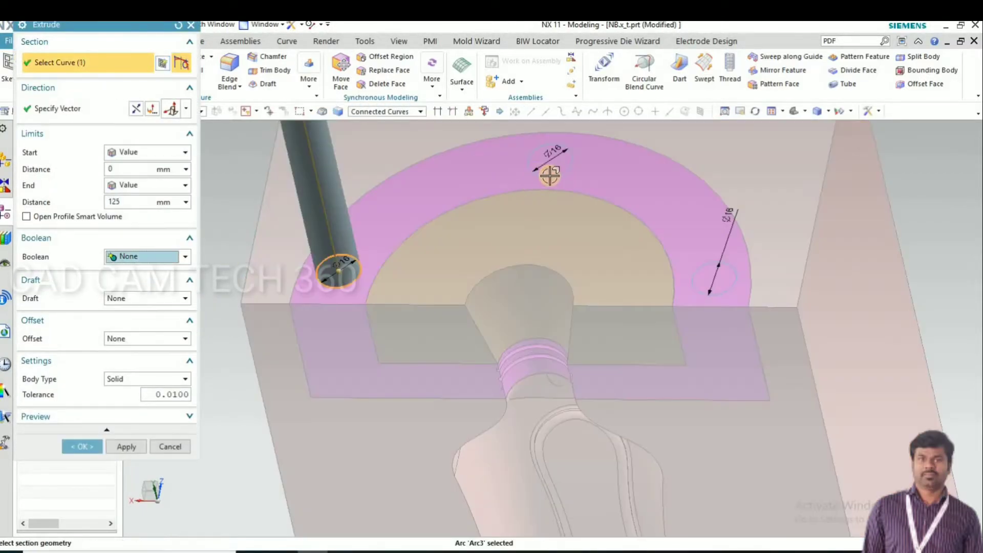
click(561, 187)
click(713, 278)
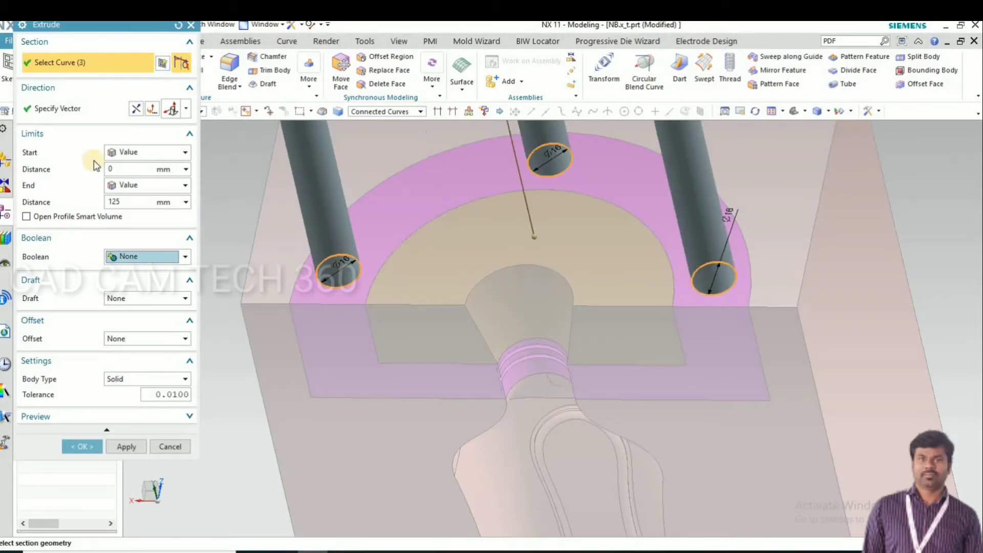
key(ctrl+f)
middle_drag(285, 321, 128, 350)
Try to subtract the three extruded circles from the neck insert with a 3 mm single-sided offset, and undo the cut
click(131, 339)
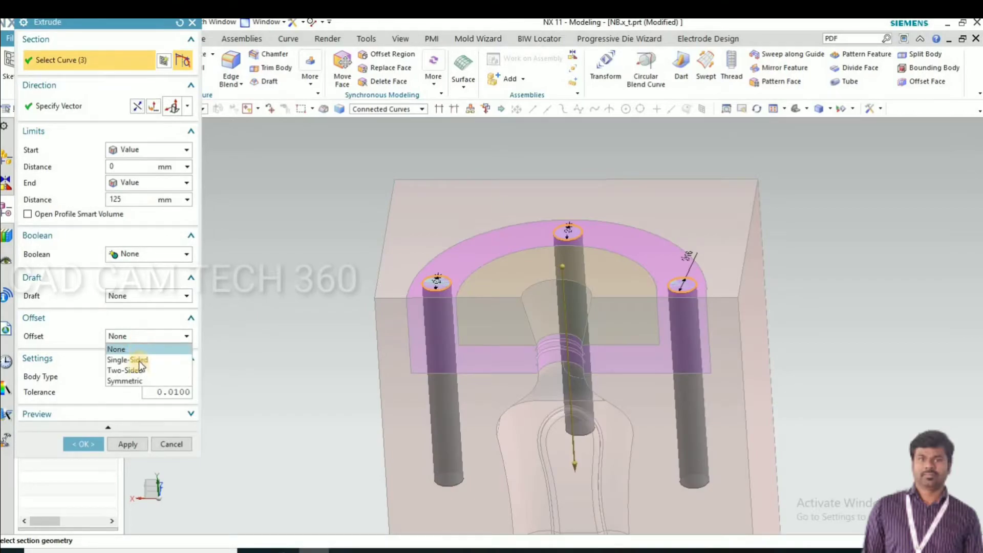
click(135, 360)
click(97, 350)
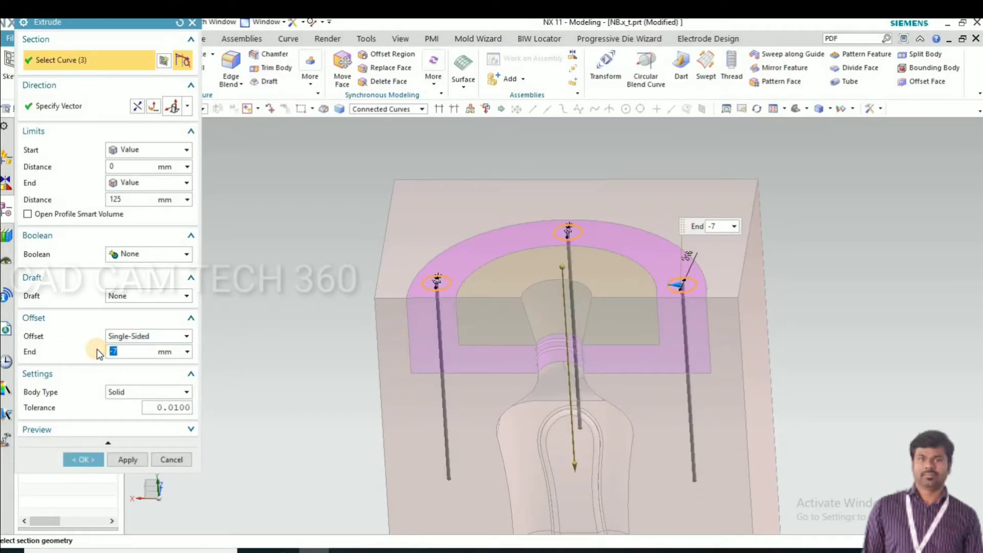
text(3)
click(154, 255)
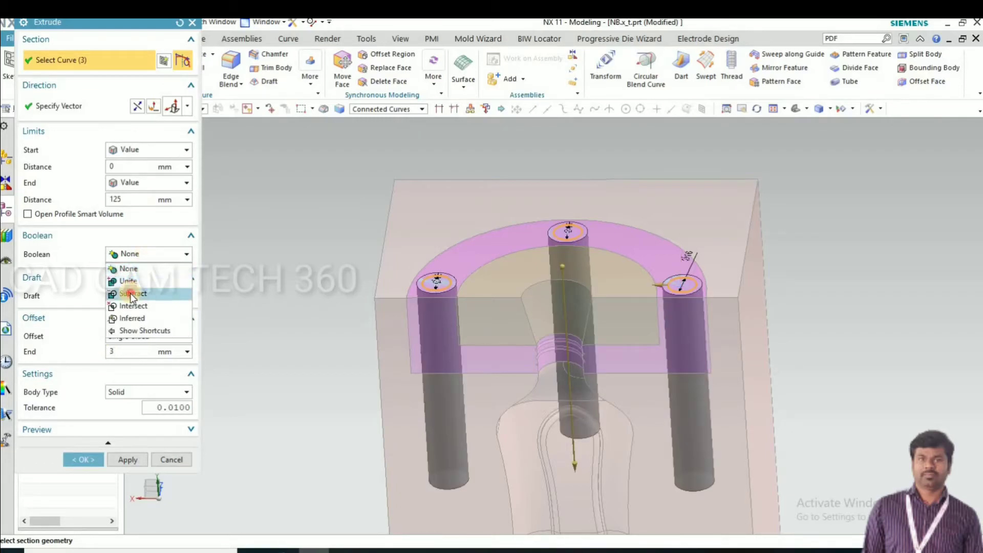
click(132, 295)
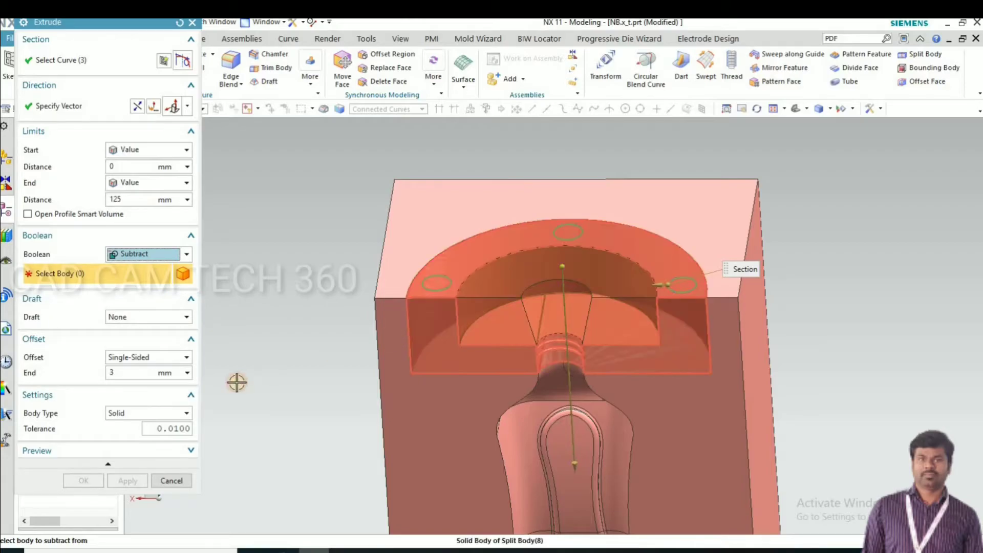
click(128, 481)
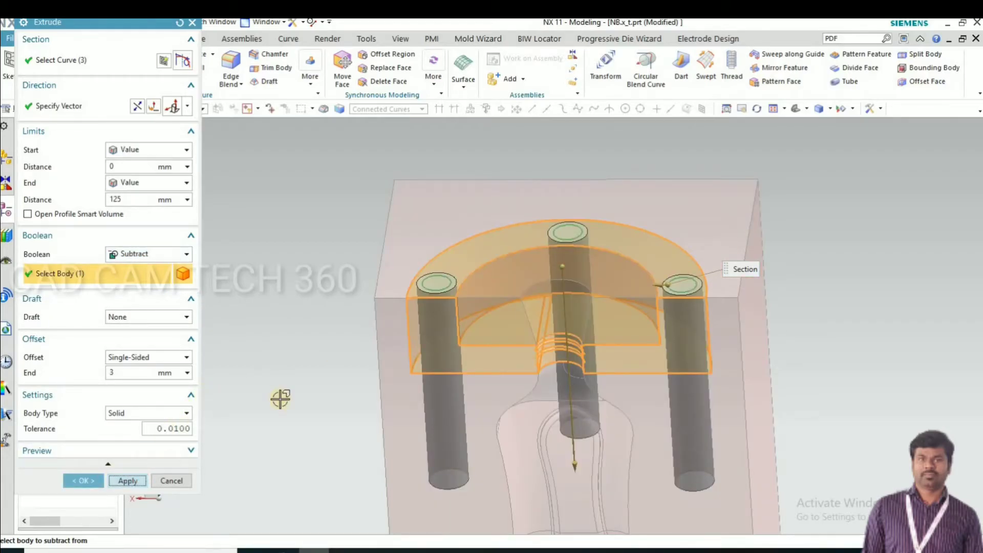
middle_drag(306, 343, 307, 338)
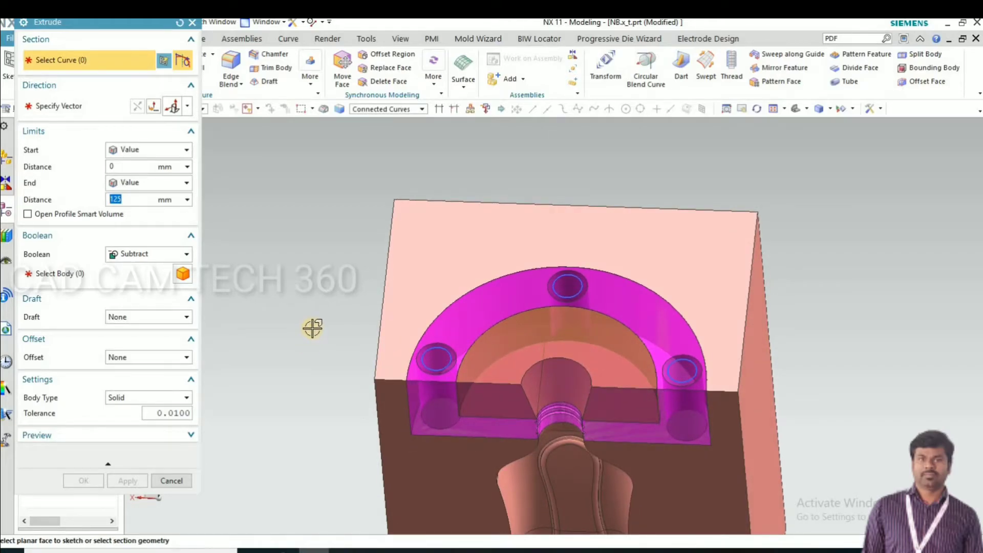
key(Escape)
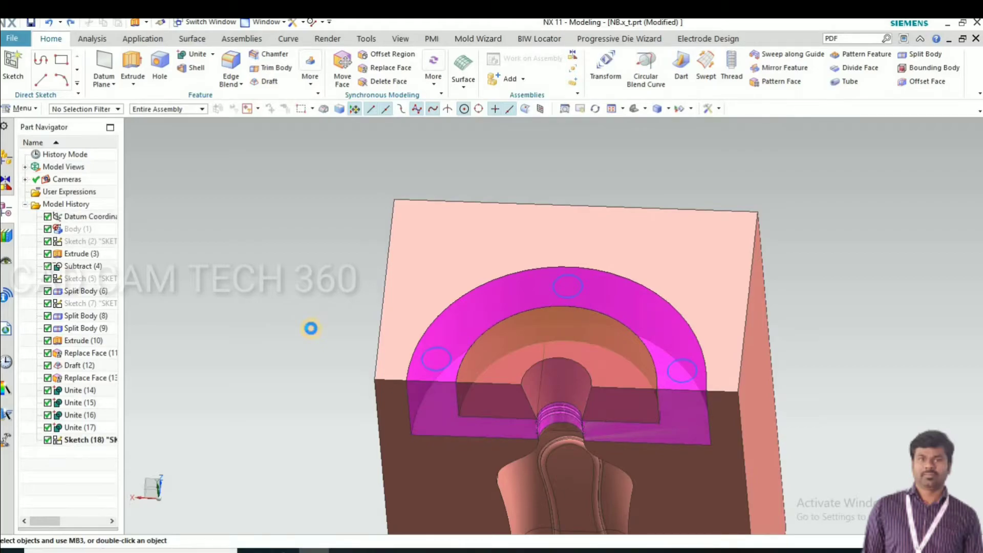
Set up a new 125 mm extrusion of the three circles with no Boolean, directed into the mould
key(x)
click(142, 260)
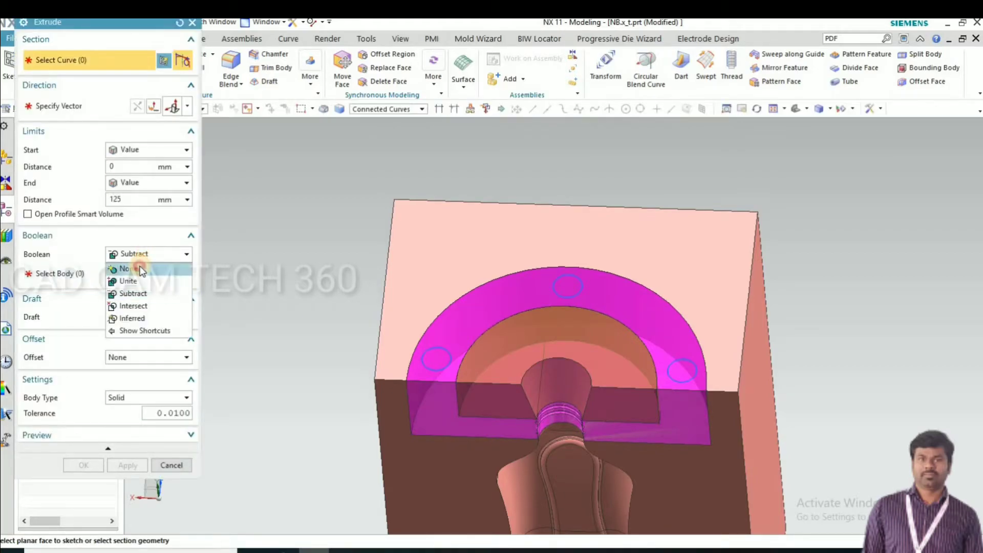
click(134, 267)
click(431, 354)
click(567, 286)
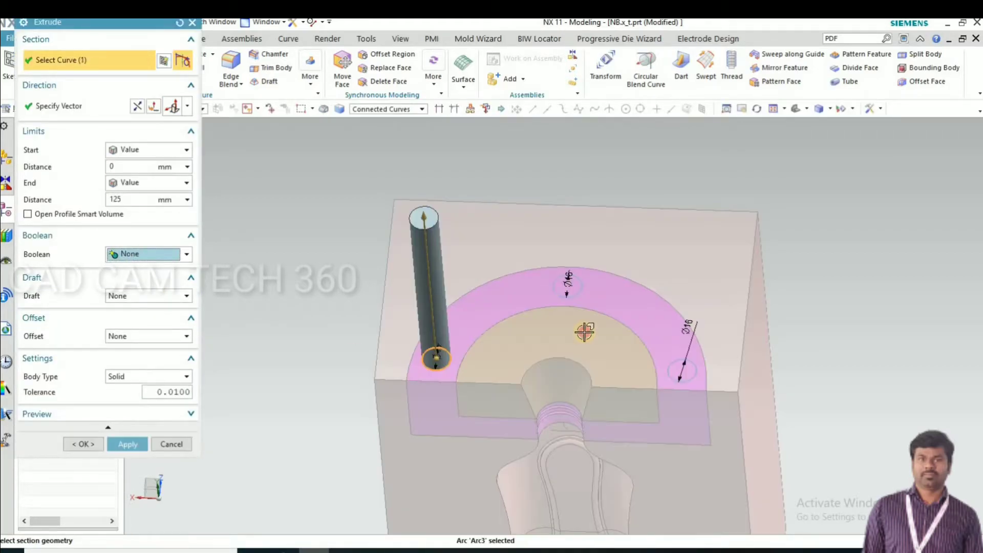
click(675, 362)
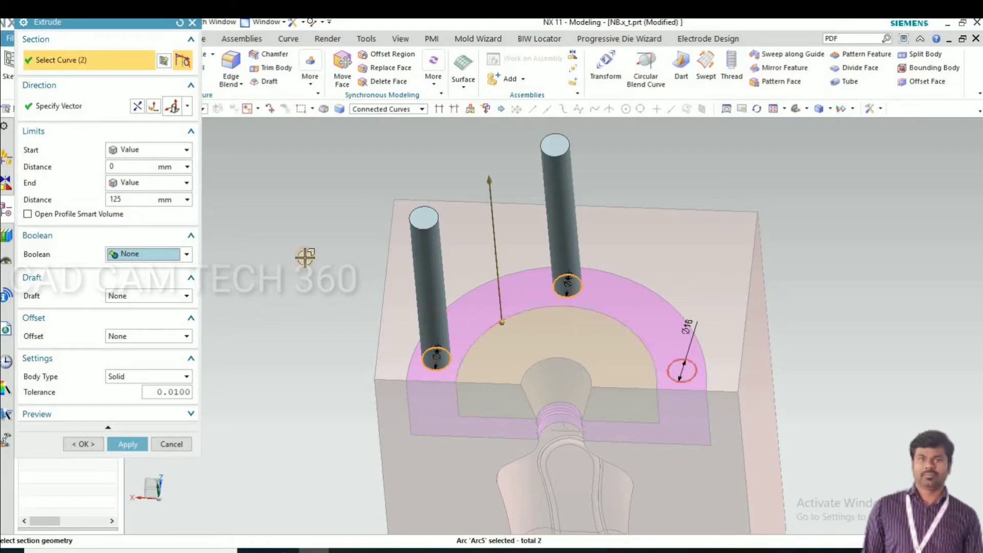
click(137, 106)
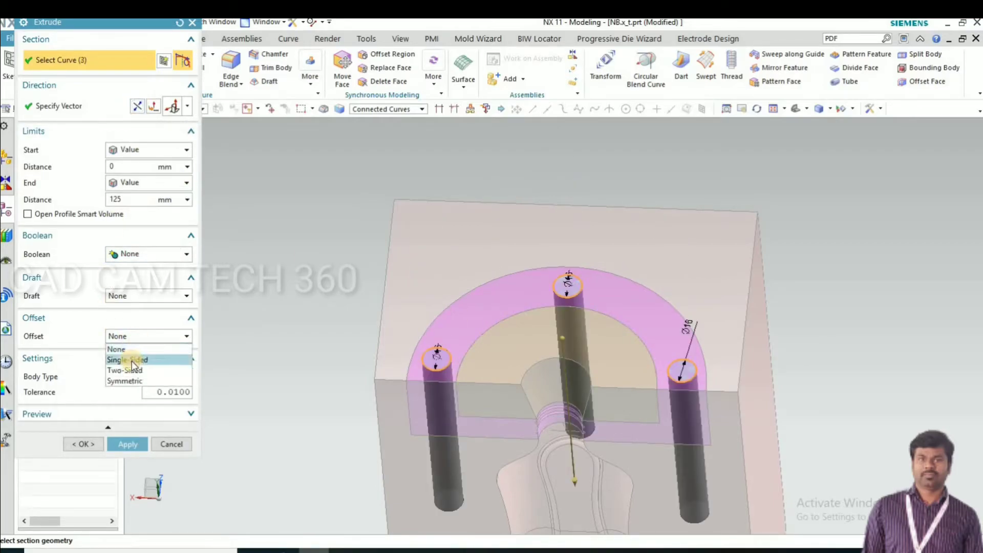
Apply a single-sided offset of -3 mm to the extrusion and subtract it from the magenta neck insert
click(131, 361)
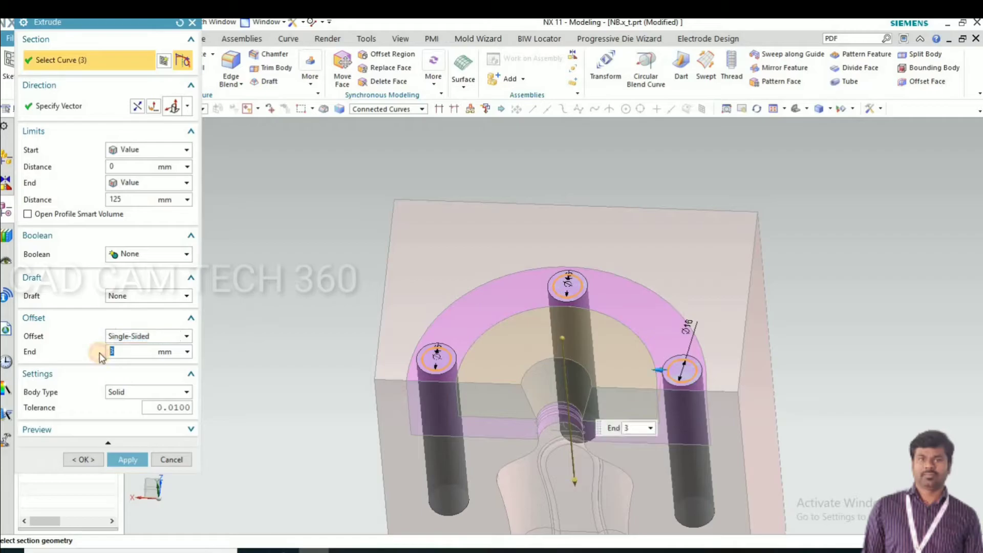
text(-)
click(128, 254)
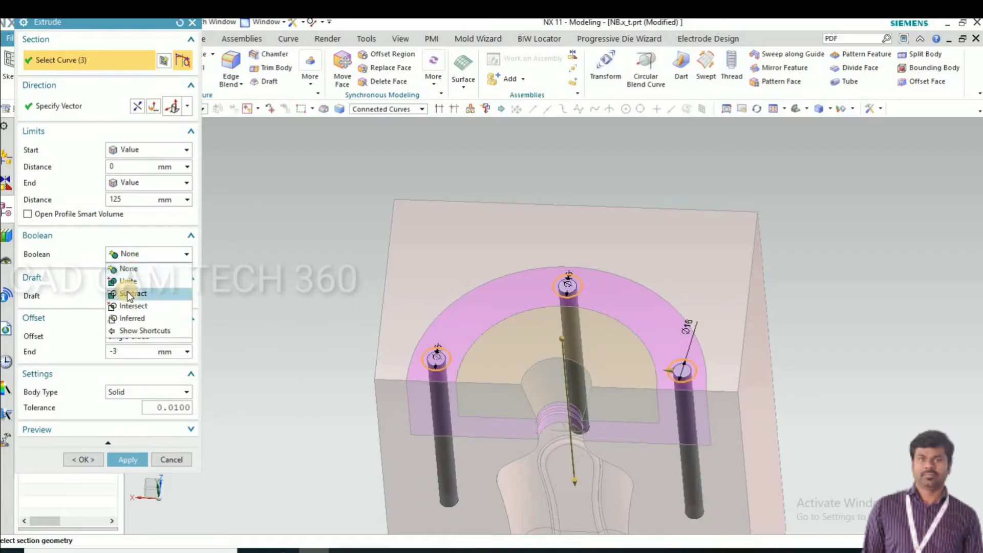
click(128, 293)
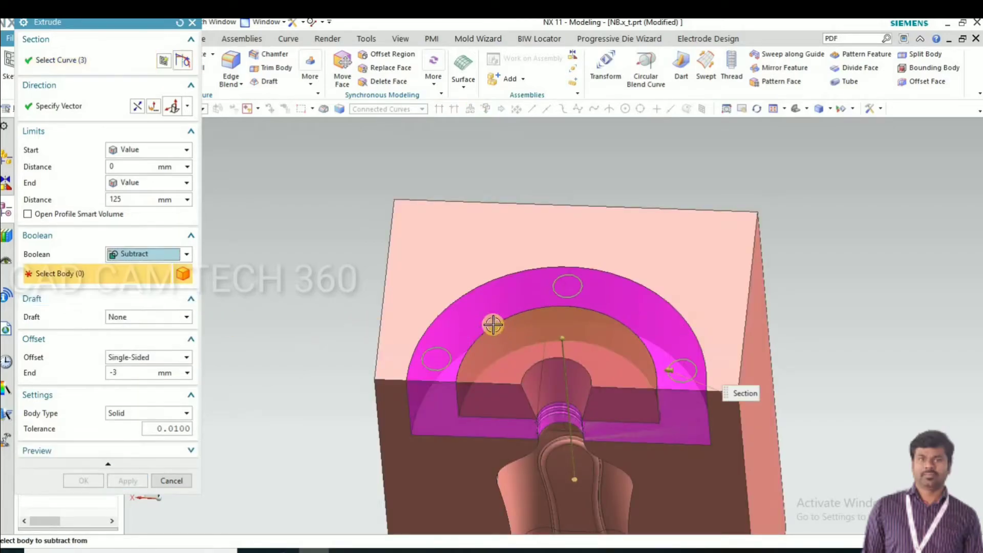
click(440, 320)
click(128, 480)
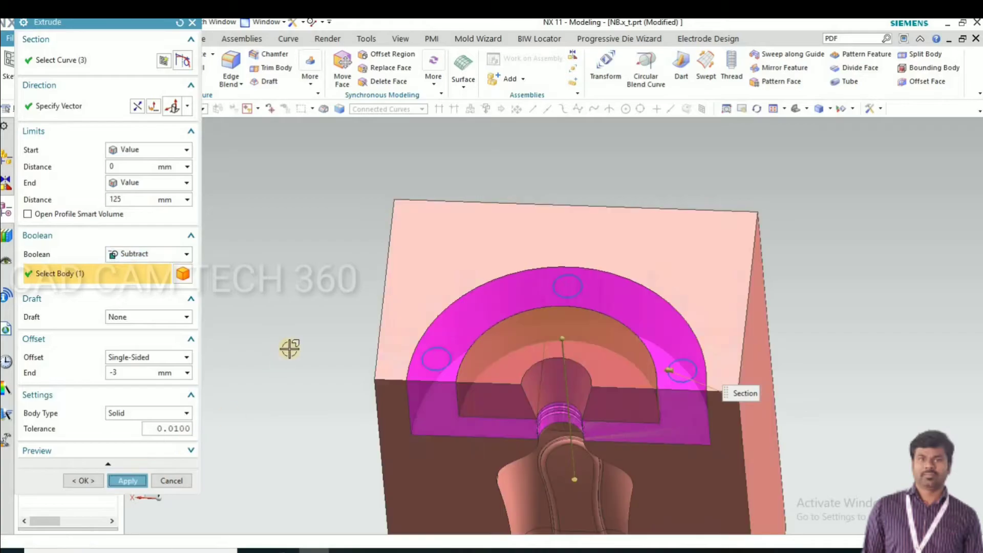
Set up a 15 mm extrusion of the three ring circles with no Boolean, directed into the mould
click(145, 256)
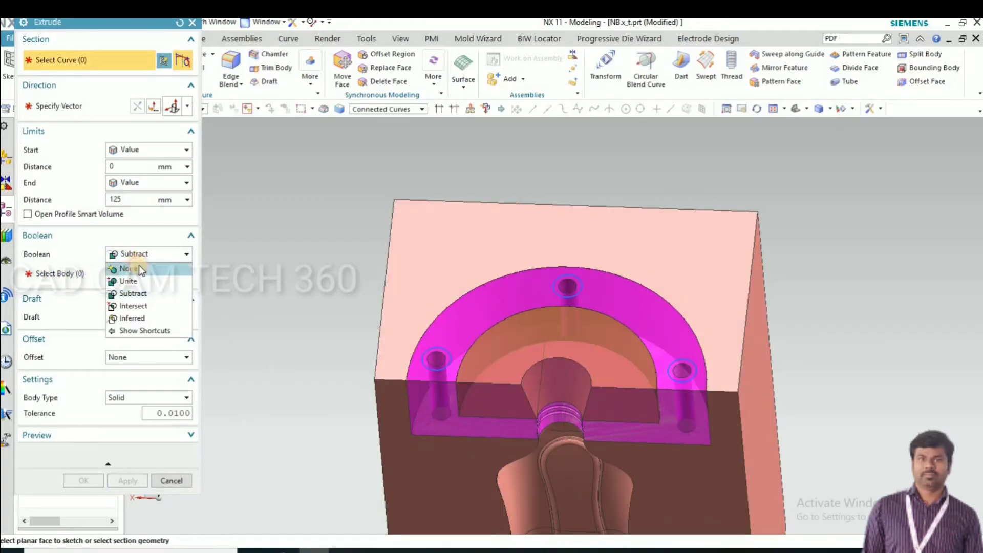
click(139, 265)
text(1)
scroll(438, 342, up, 3)
click(439, 340)
click(683, 238)
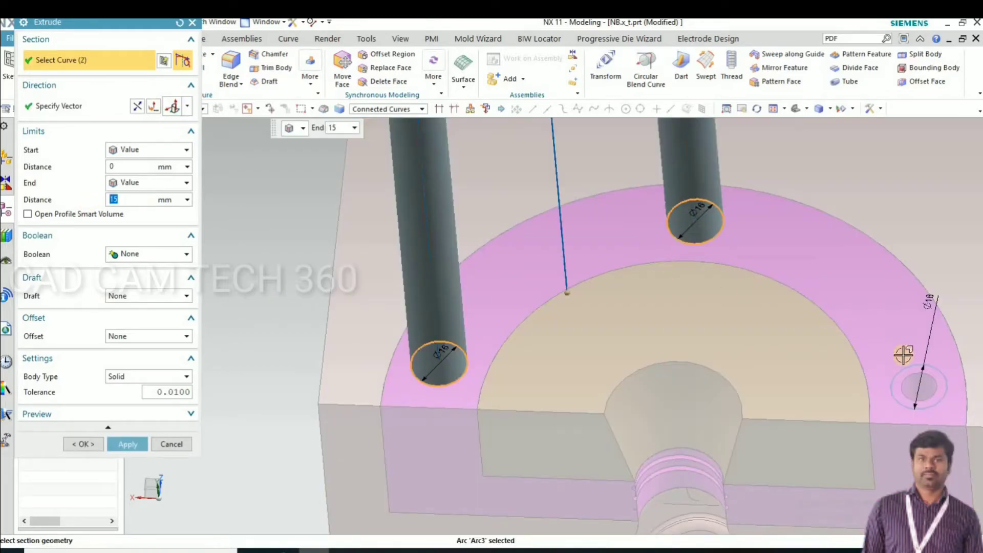
click(917, 387)
scroll(633, 327, down, 3)
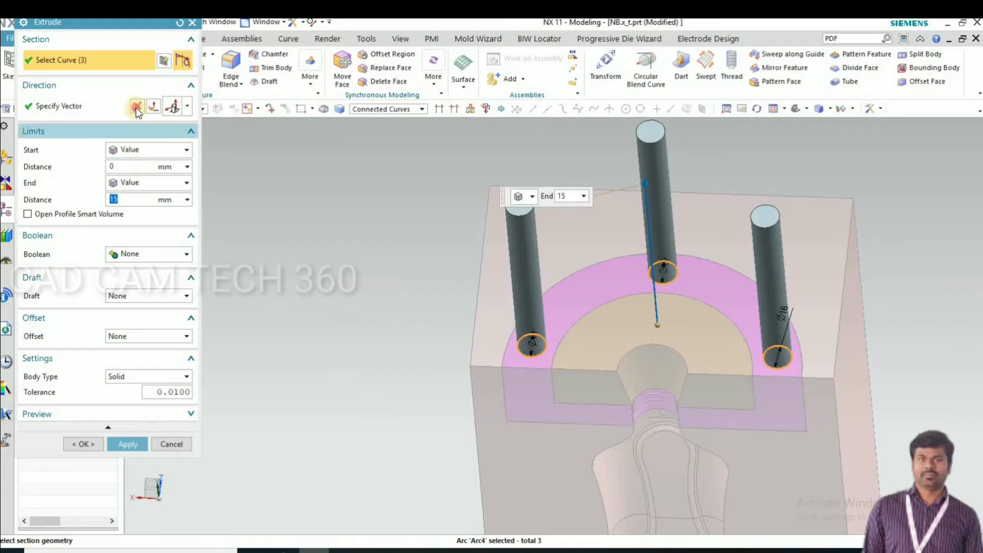
Subtract the 15 mm extrusion from the magenta neck insert to form the counterbores
click(152, 253)
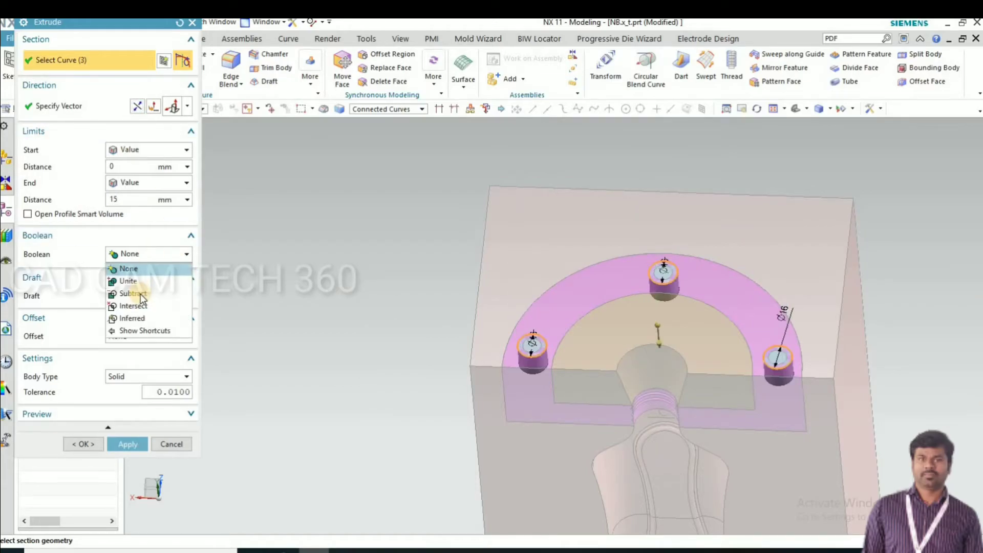
click(131, 289)
click(549, 308)
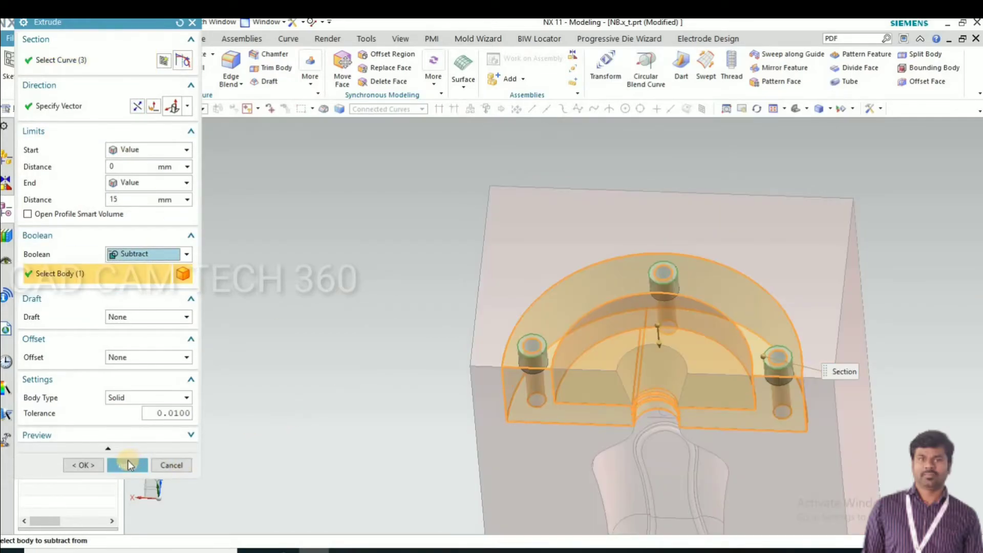
Set the Boolean of a new extrusion to None
mouse_move(329, 323)
middle_down()
mouse_move(331, 347)
mouse_move(328, 336)
mouse_move(197, 268)
middle_up()
click(159, 256)
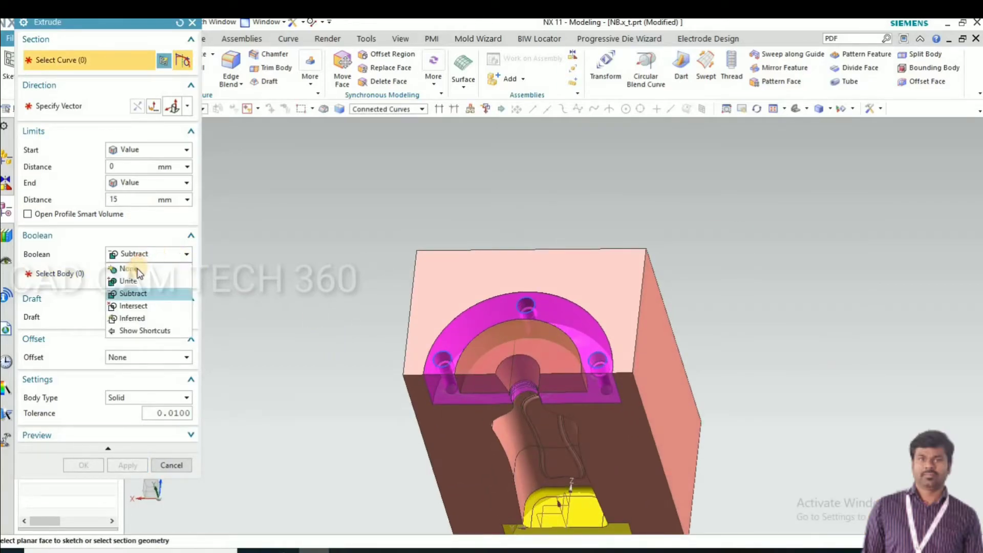
click(134, 269)
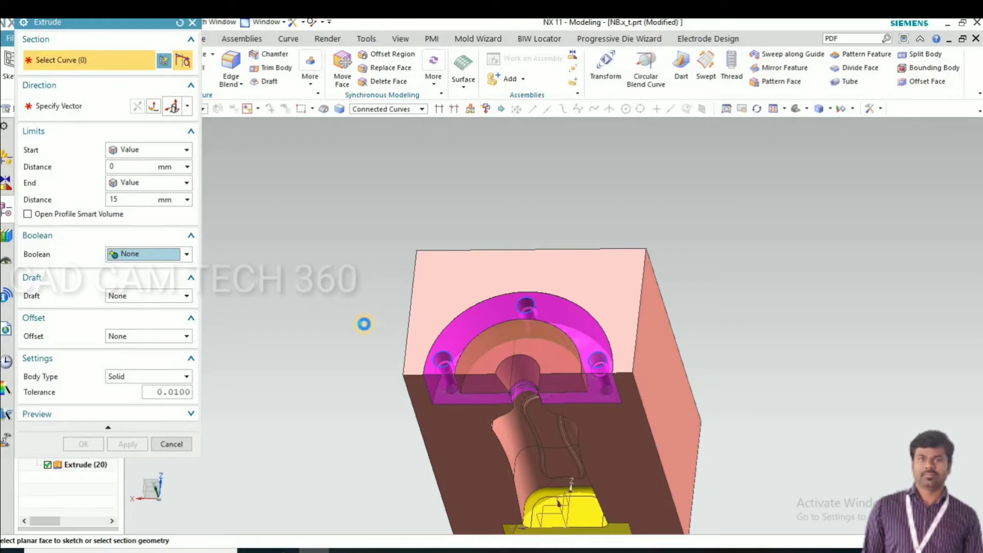
middle_click(364, 324)
scroll(441, 364, up, 3)
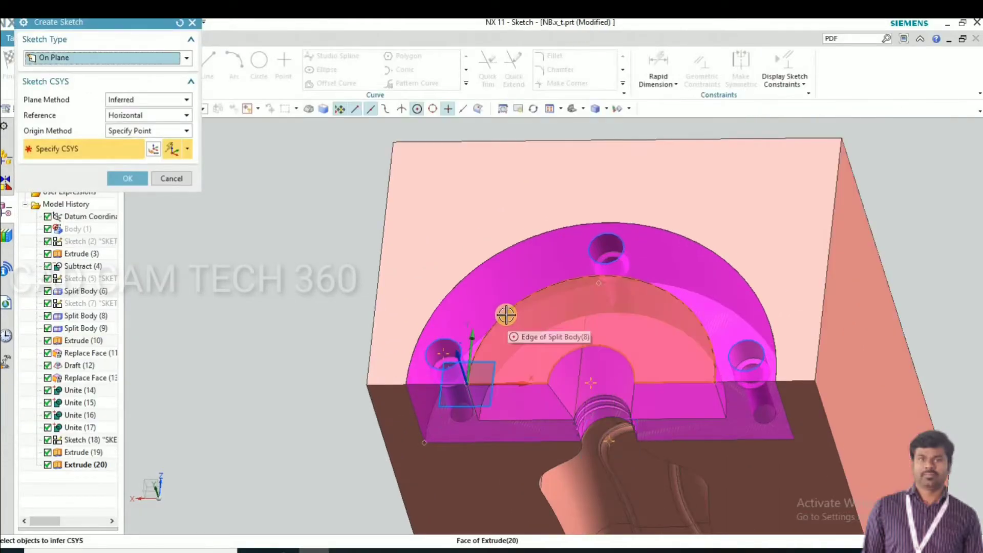
scroll(371, 344, down, 3)
middle_drag(292, 285, 304, 362)
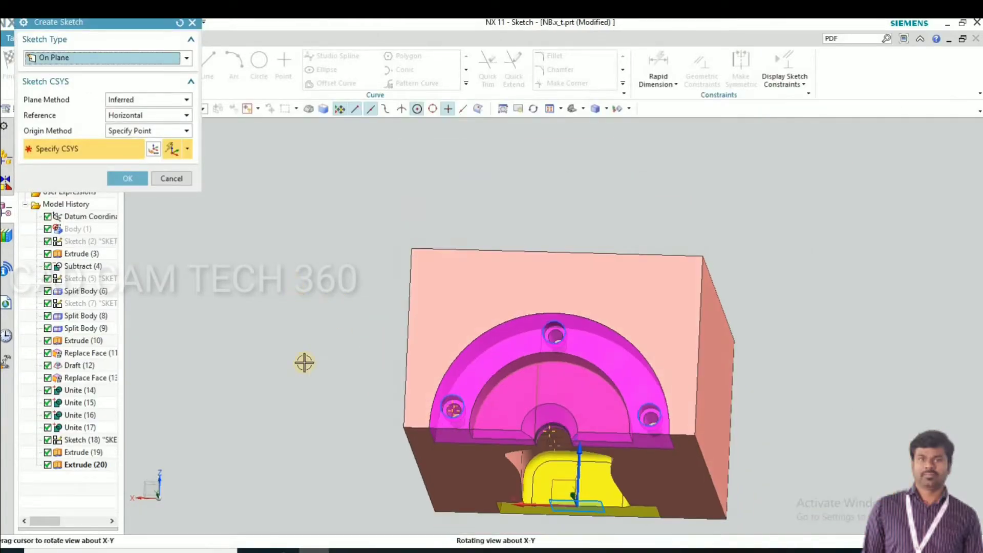
scroll(450, 402, up, 5)
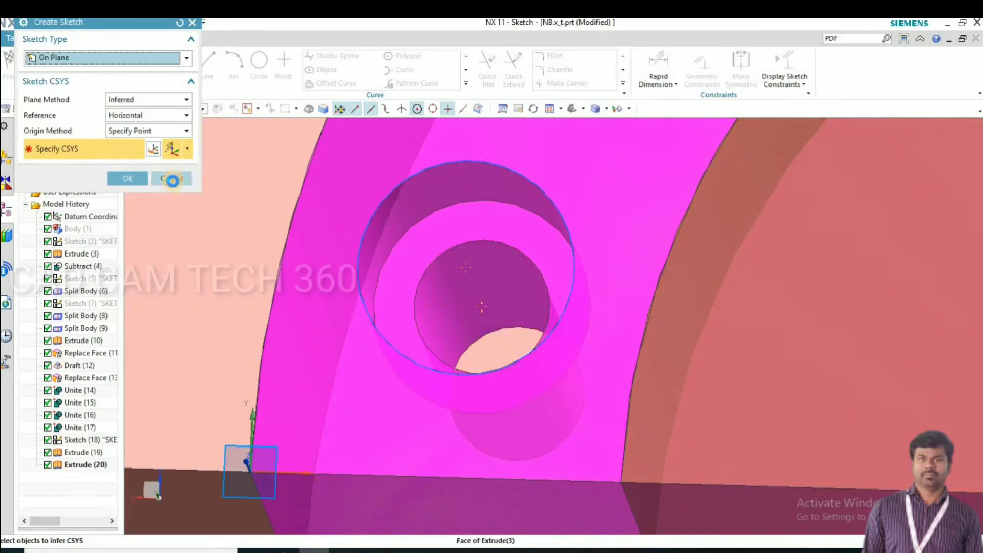
click(172, 180)
Select the bottom edges of the three through holes in the neck insert as the extrusion section
text(X)
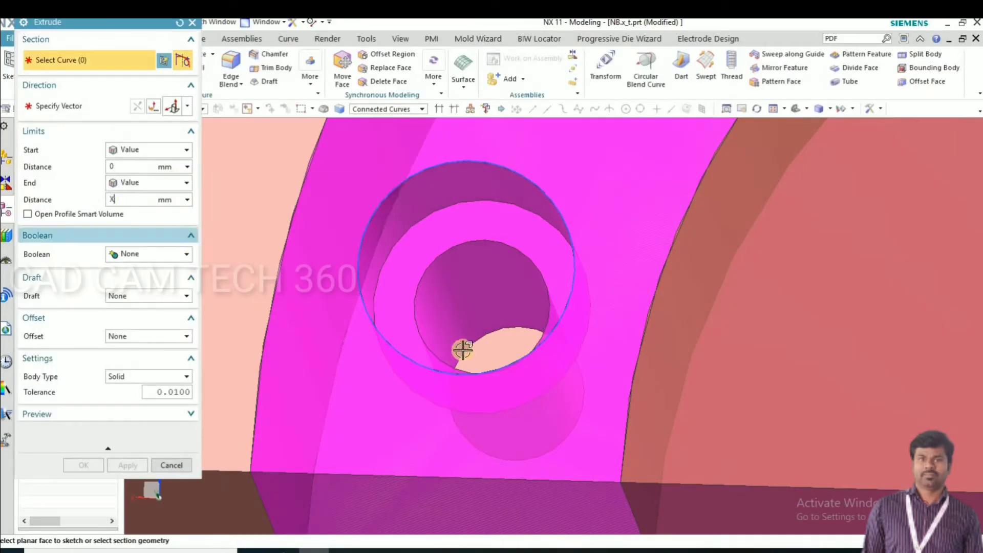
click(468, 346)
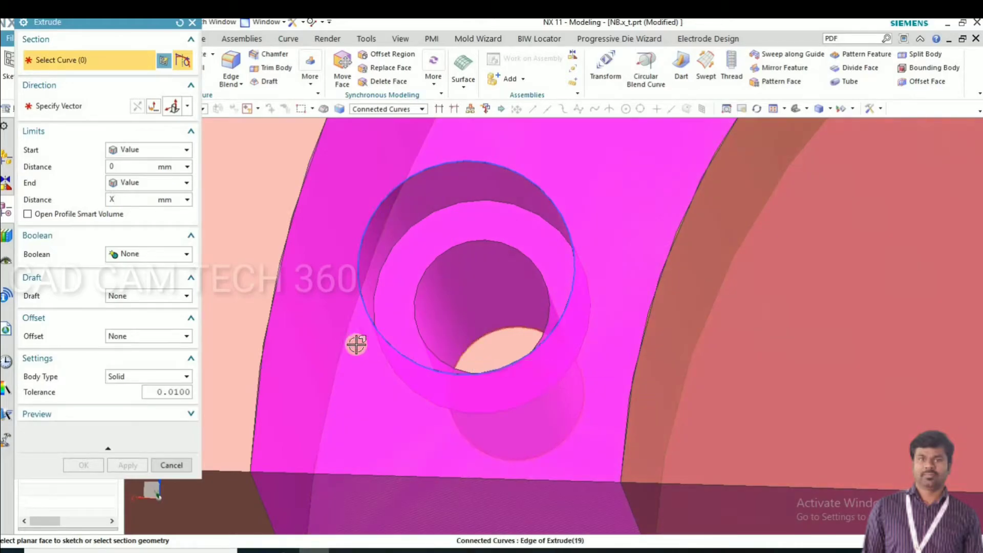
scroll(336, 345, down, 8)
scroll(717, 356, up, 5)
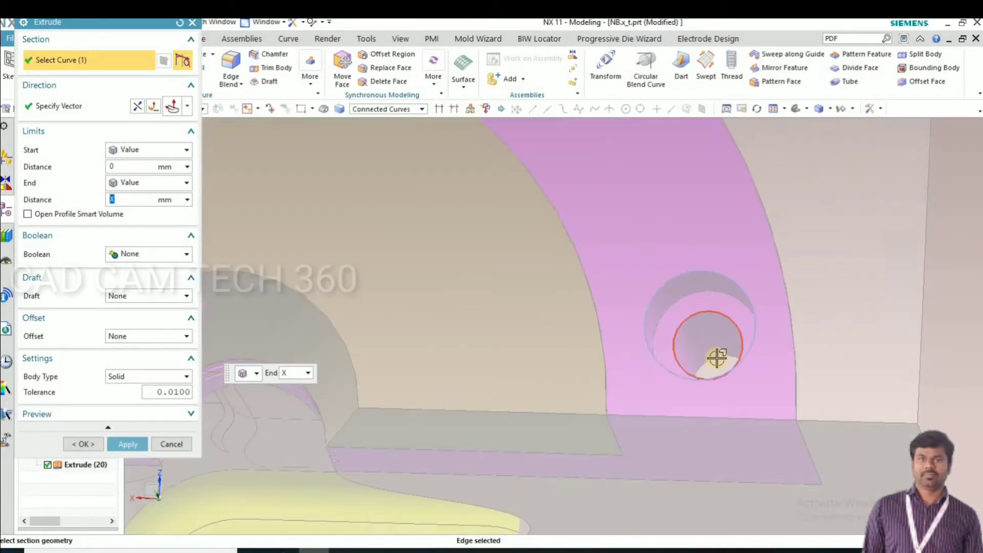
click(687, 399)
scroll(544, 259, down, 5)
scroll(548, 246, up, 5)
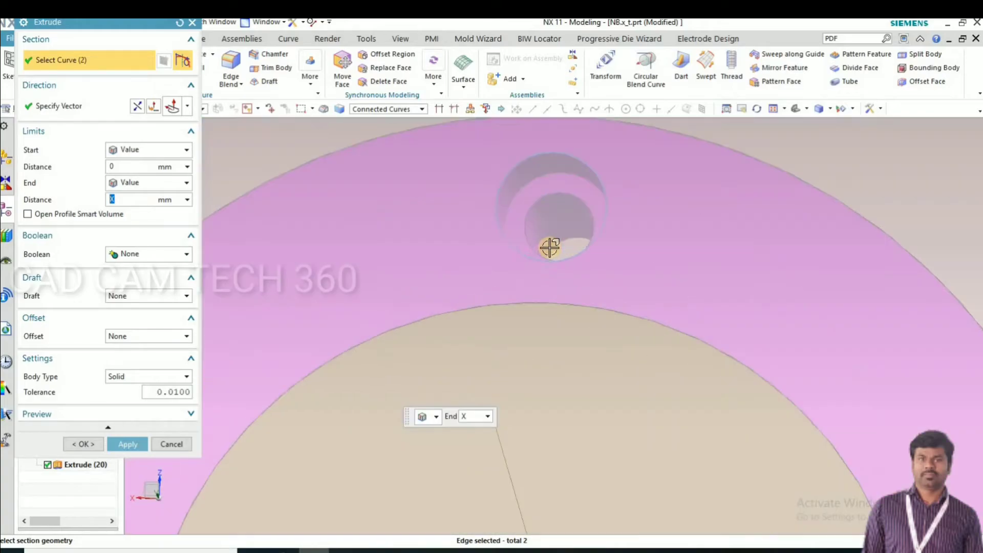
click(542, 275)
scroll(543, 275, down, 5)
middle_drag(548, 303, 546, 269)
key(F8)
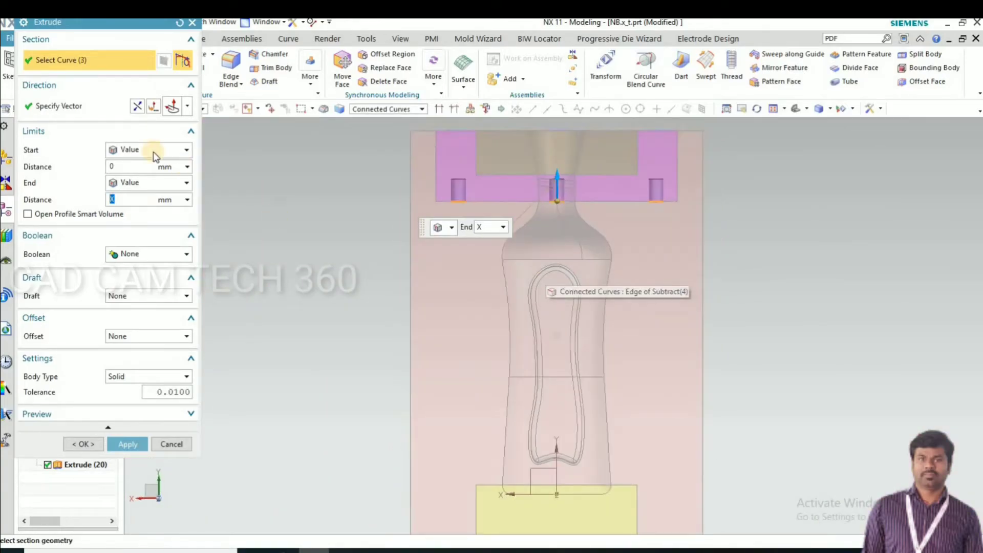
Direct the extrusion down into the mould block and extend its end distance to 28 mm
click(135, 106)
click(136, 105)
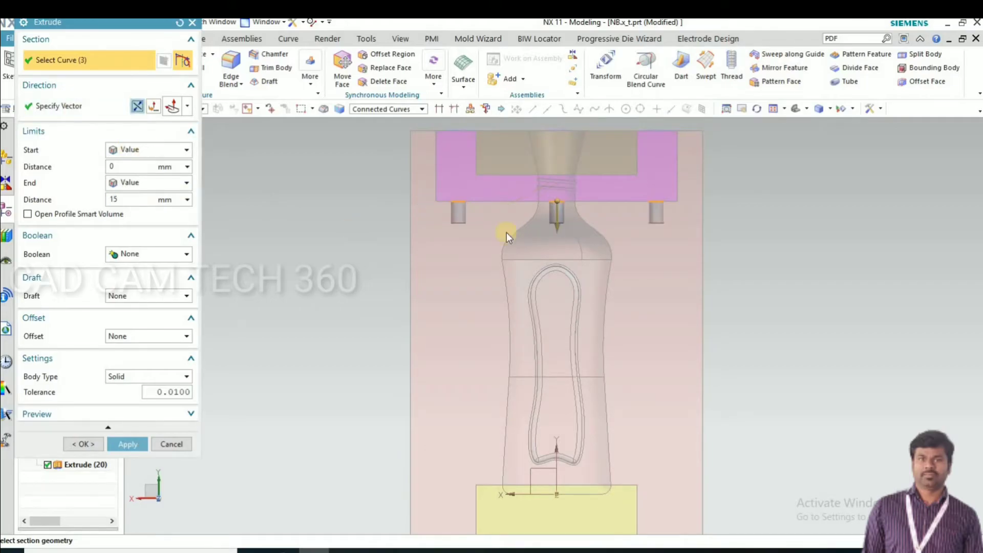
scroll(564, 205, up, 3)
drag(546, 239, 543, 280)
scroll(347, 293, down, 2)
middle_drag(347, 293, 160, 256)
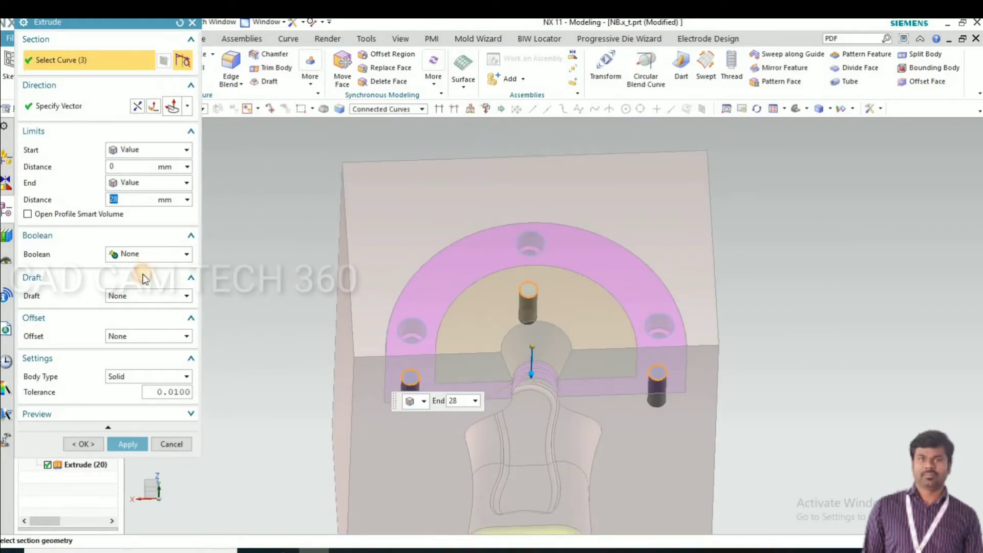
Subtract the 28 mm extrusion from the mould block and finish the feature
click(154, 254)
click(132, 294)
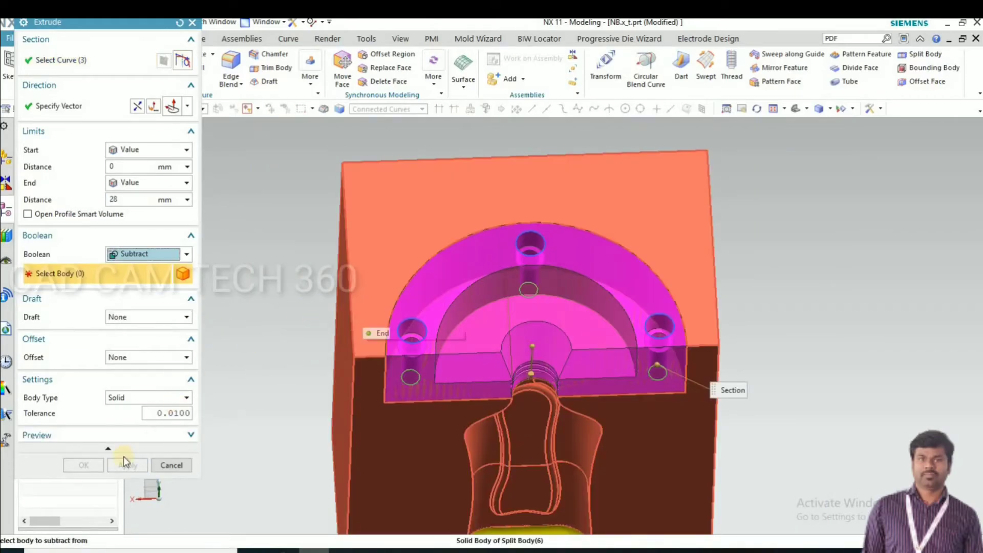
click(83, 465)
Hide the sketch of the three bolt hole circles on the neck insert
middle_drag(254, 372, 522, 238)
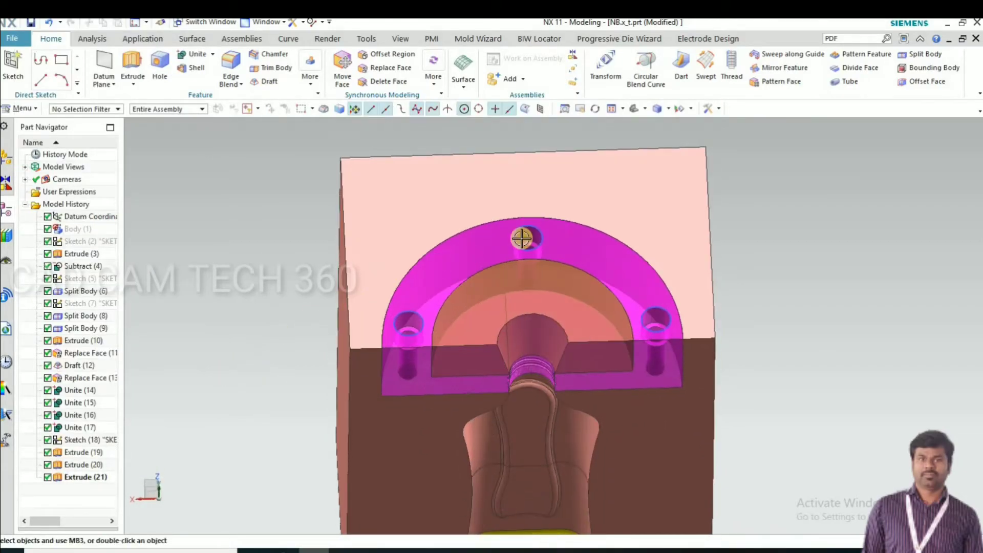
click(541, 226)
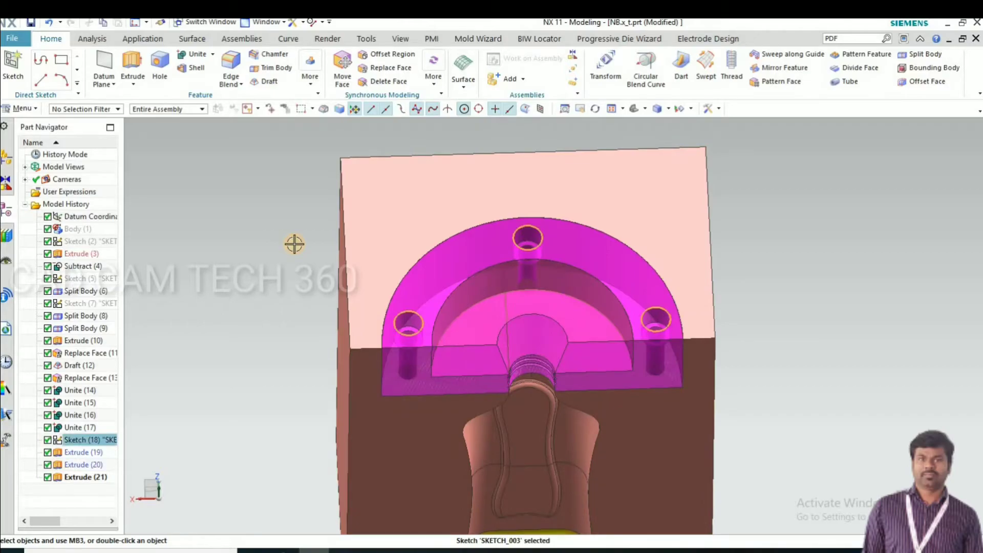
key(Escape)
mouse_move(261, 269)
middle_down()
mouse_move(251, 226)
mouse_move(264, 275)
mouse_move(249, 241)
mouse_move(242, 246)
middle_up()
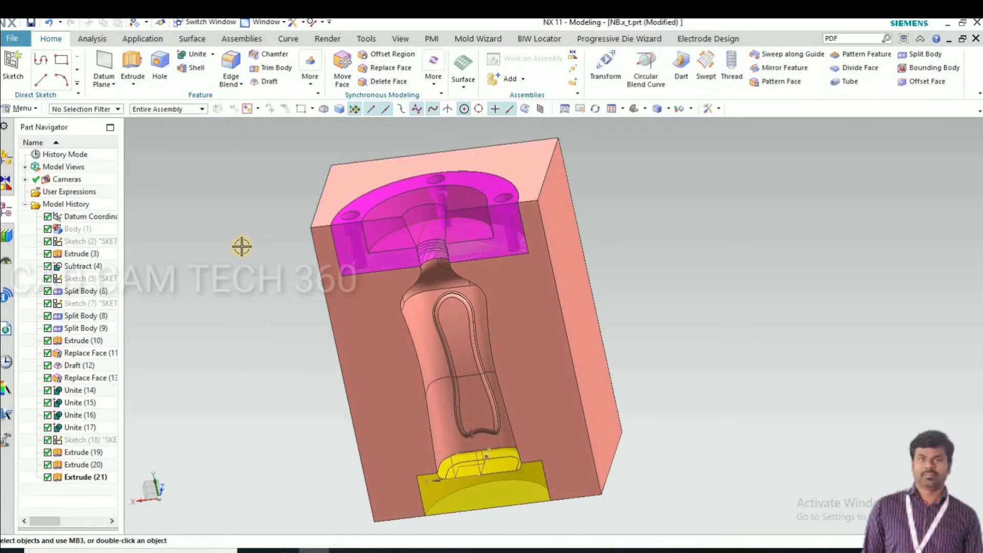
Set the translucency of the brown inner insert inside the neck ring to 0
key(ctrl+b)
click(397, 226)
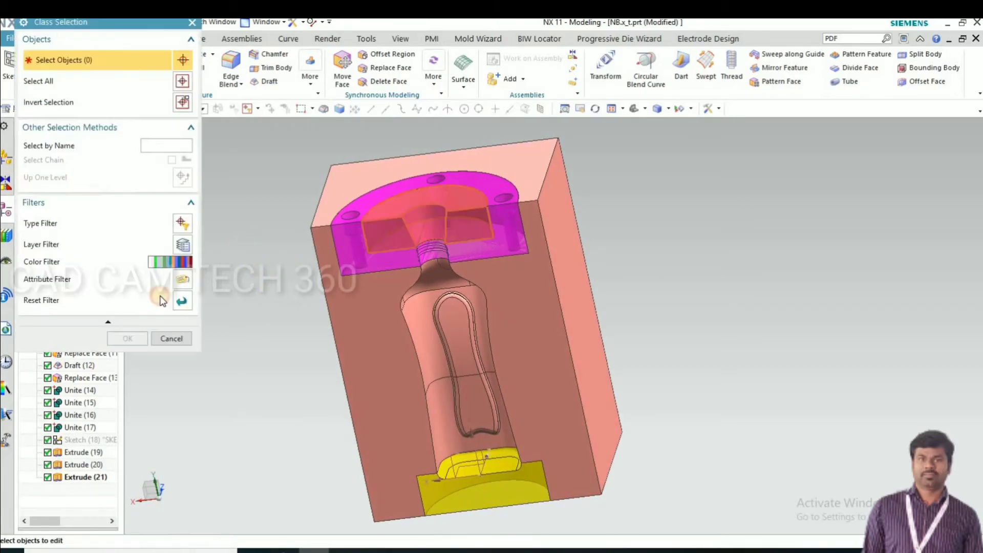
drag(86, 195, 25, 198)
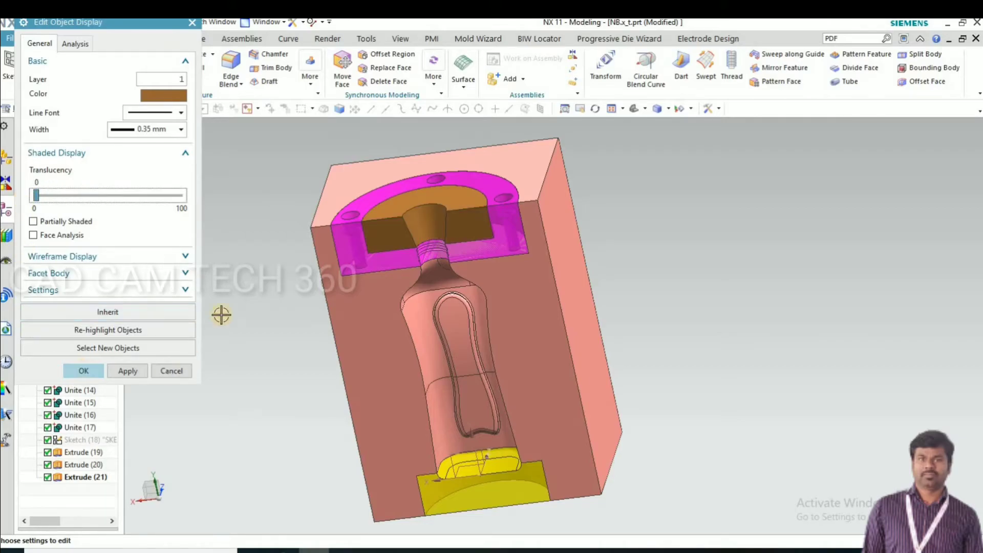
middle_drag(231, 351, 239, 358)
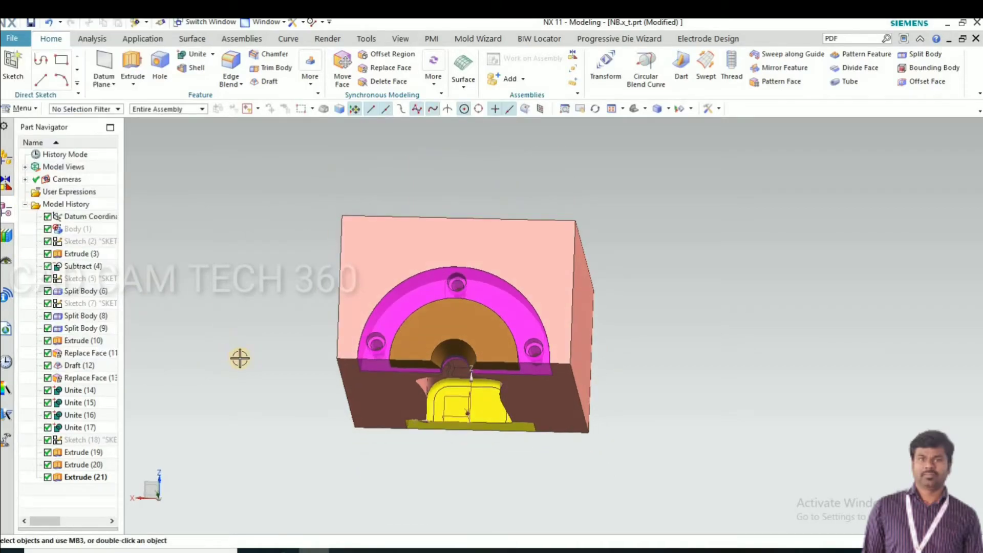
Create a sketch on the top face of the brown inner insert
key(F8)
click(13, 66)
click(433, 369)
click(130, 178)
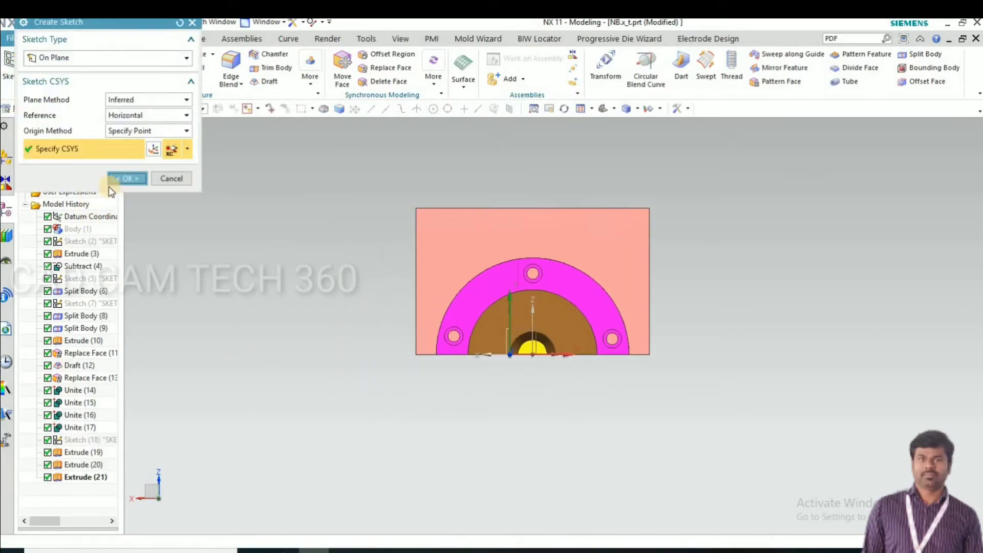
Sketch a circle about 16.5 mm in diameter and a 17 mm circle on opposite sides of the neck opening, and finish the sketch
click(148, 61)
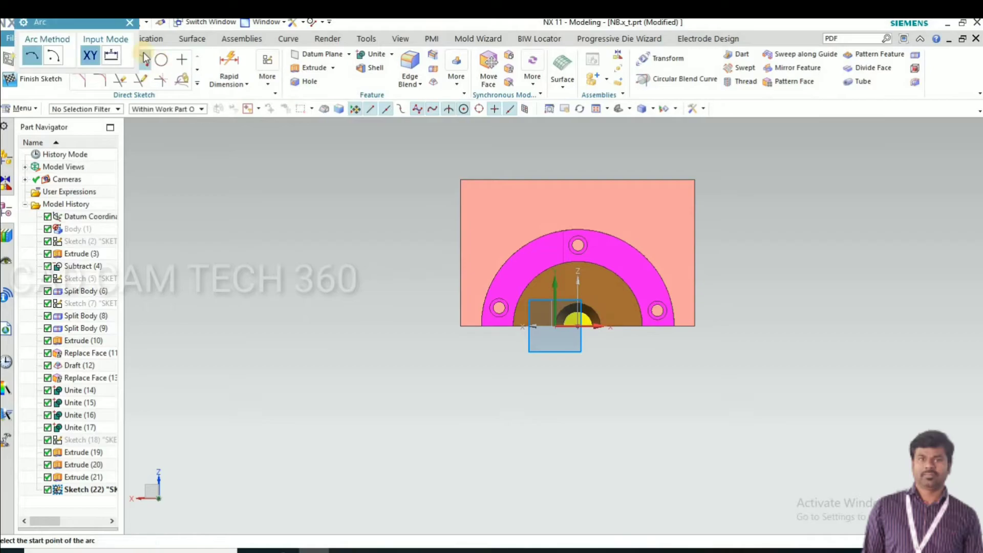
click(161, 58)
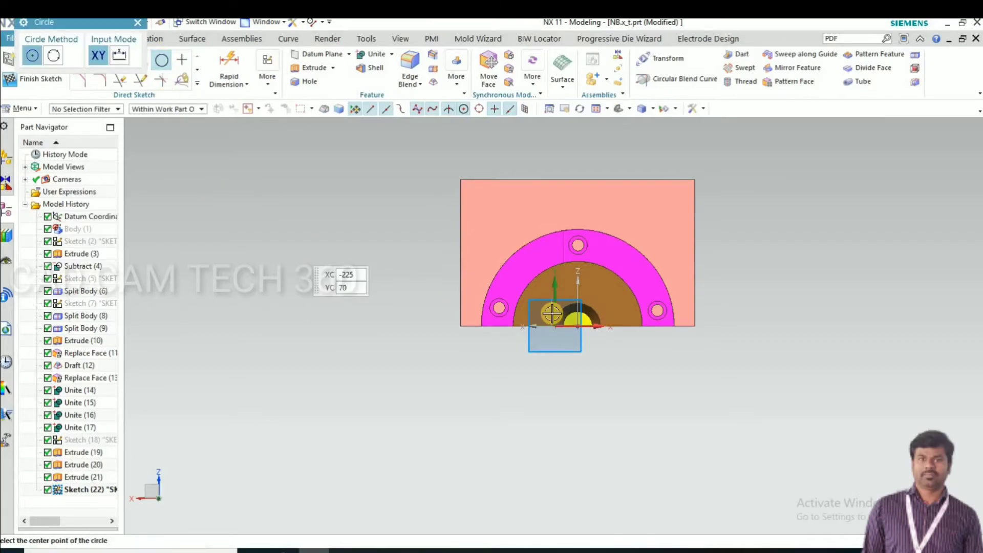
scroll(518, 295, up, 4)
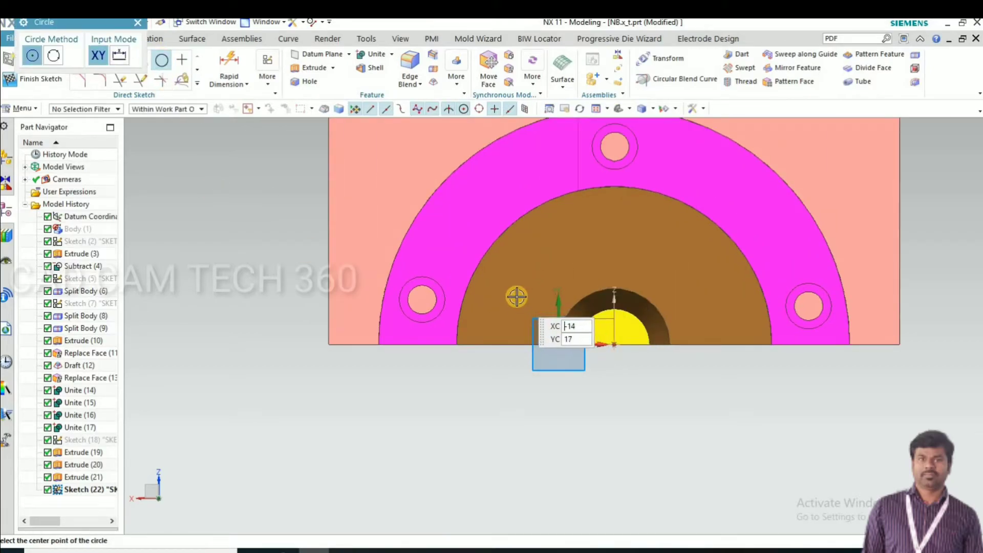
click(516, 297)
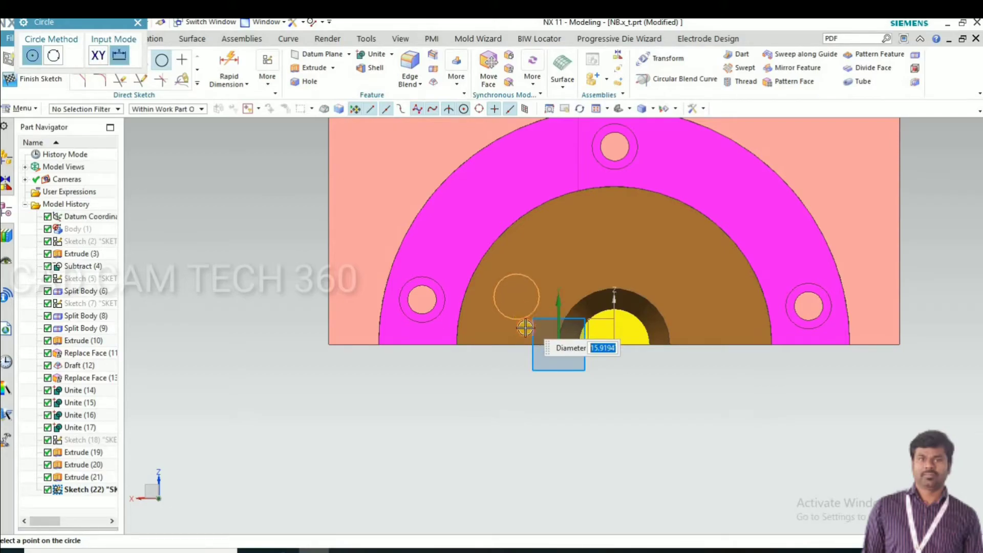
click(525, 327)
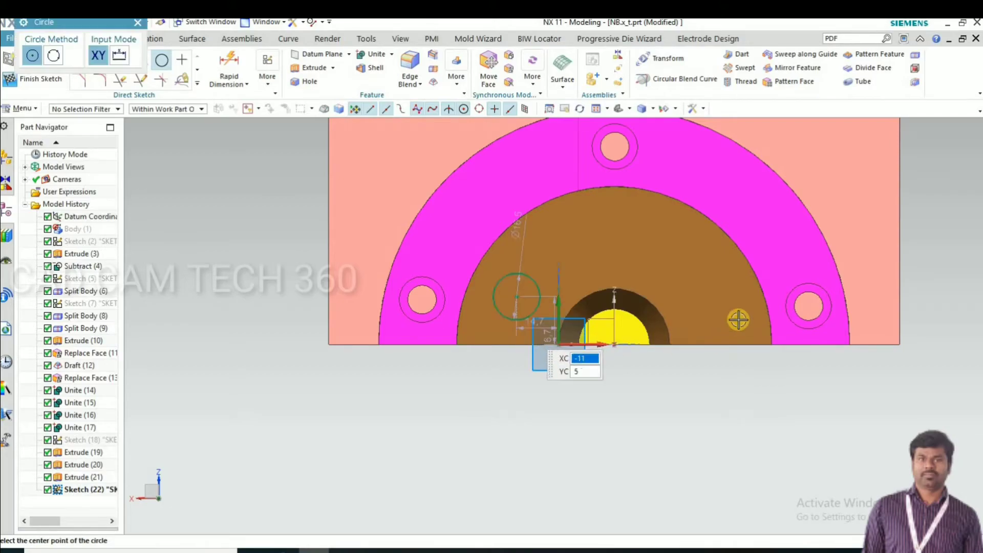
click(711, 297)
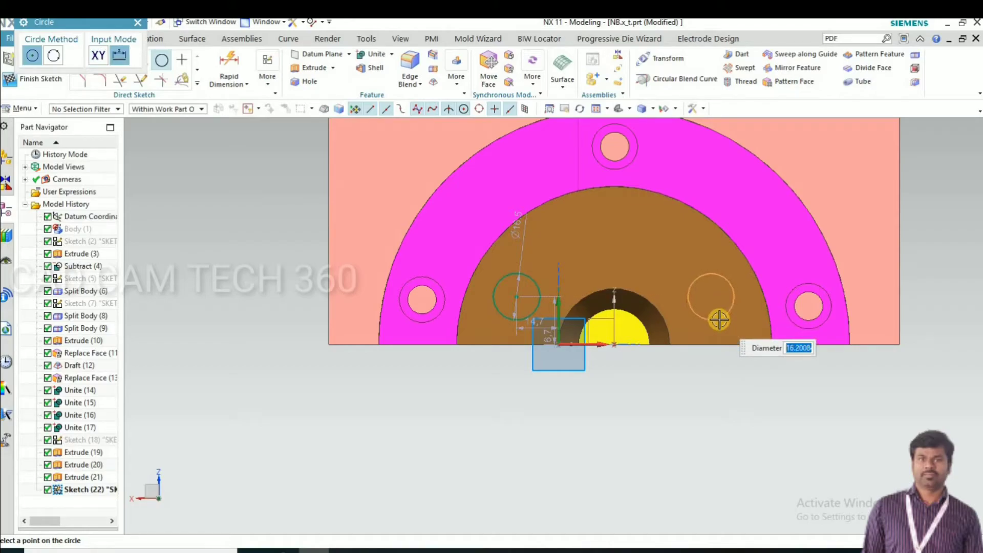
text(17)
key(Return)
key(Escape)
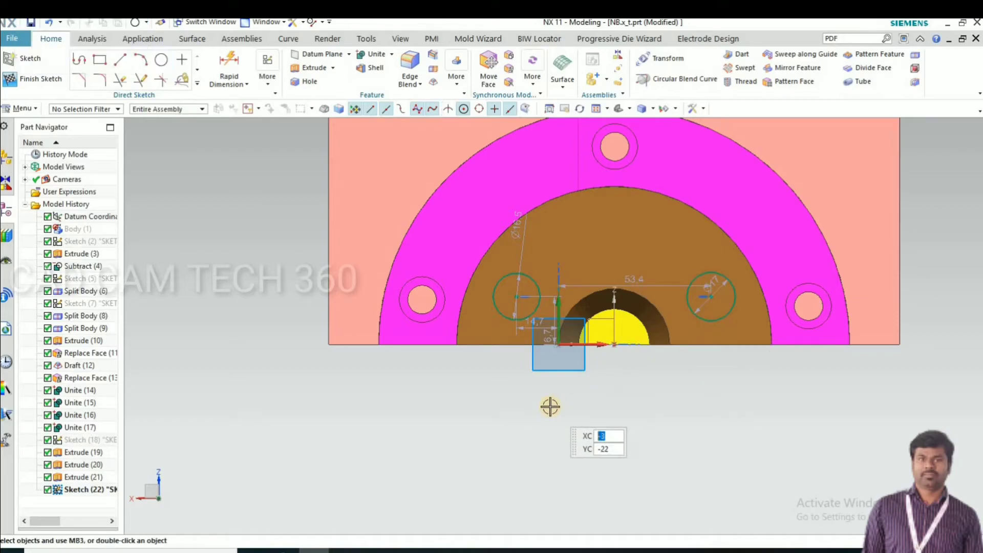
key(ctrl+q)
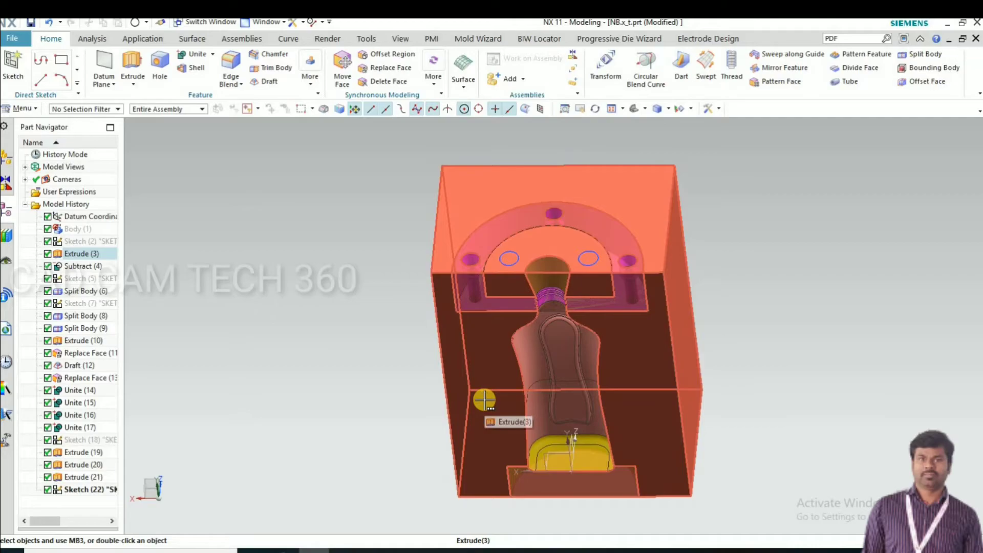
Start an extrusion of both circles on the brown inner insert with no Boolean and a single-sided offset of -3 mm
key(x)
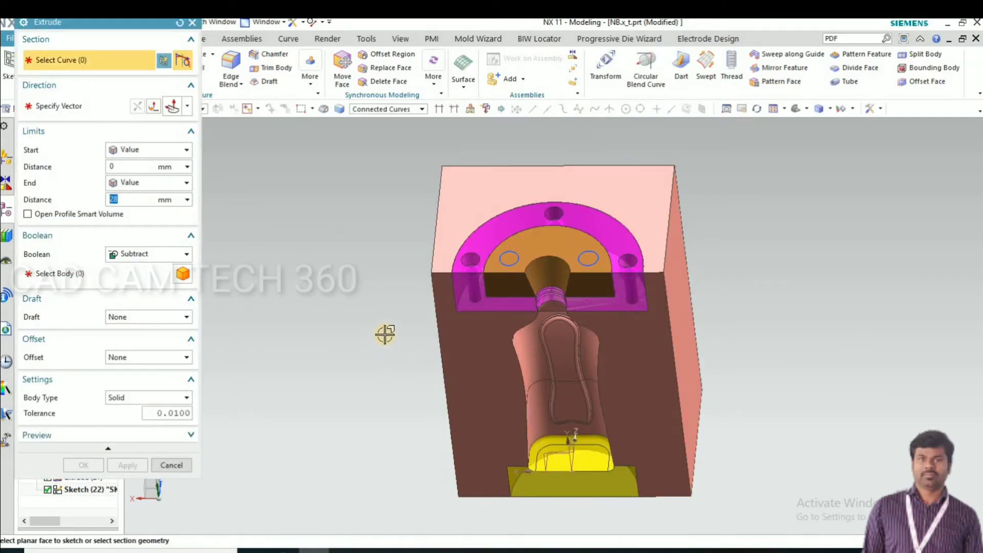
scroll(509, 279, up, 5)
click(154, 254)
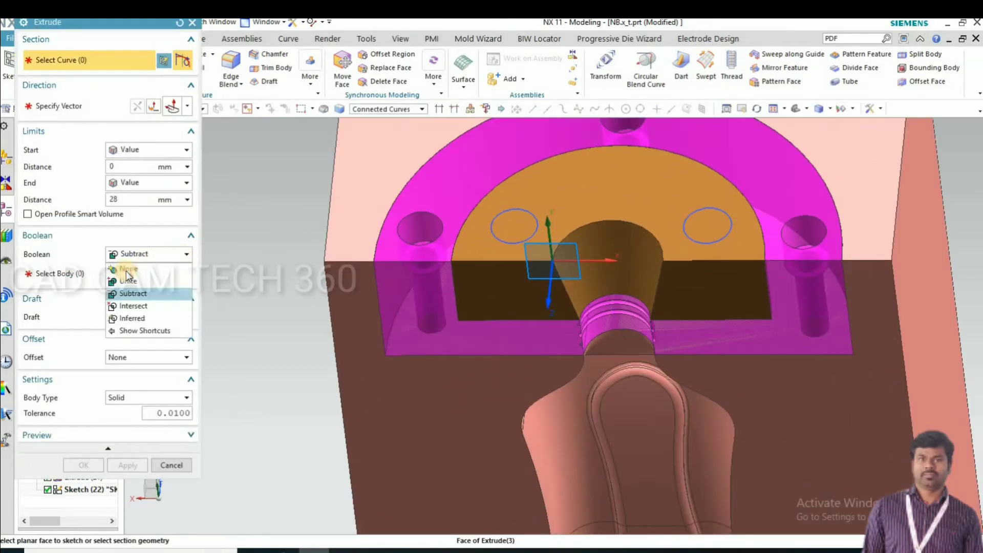
click(508, 210)
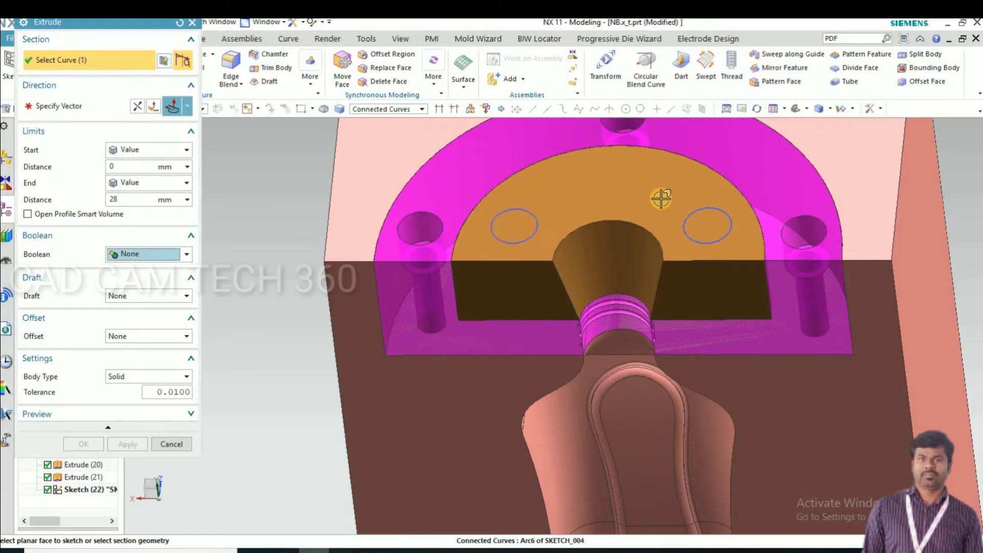
click(707, 226)
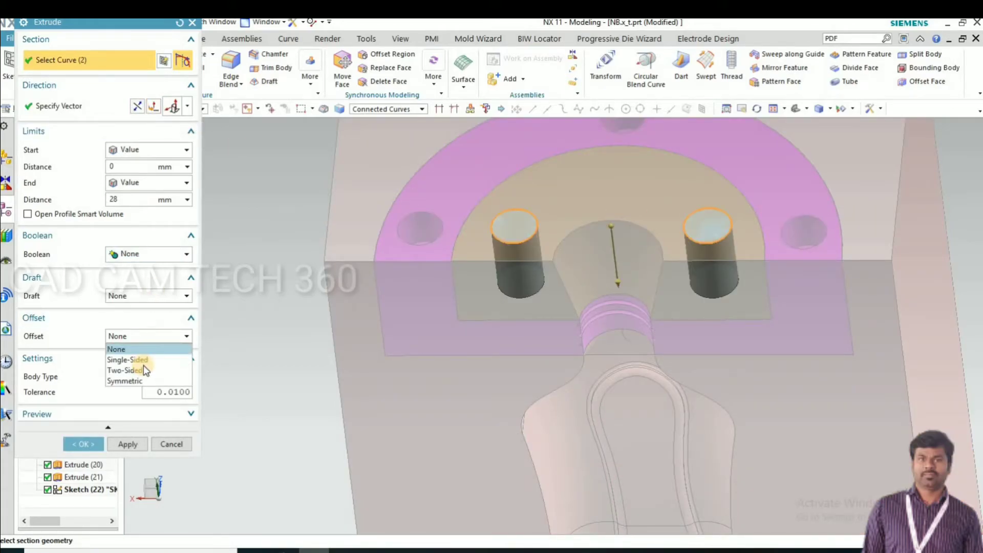
click(139, 359)
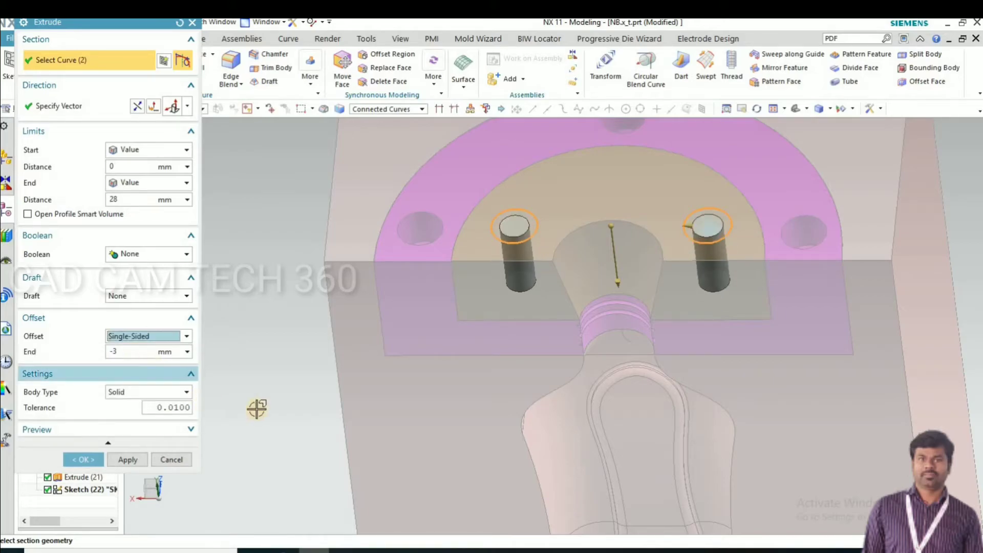
Extend the offset circle extrusion to 39 mm deep and subtract it from the brown inner insert
middle_drag(371, 352, 383, 314)
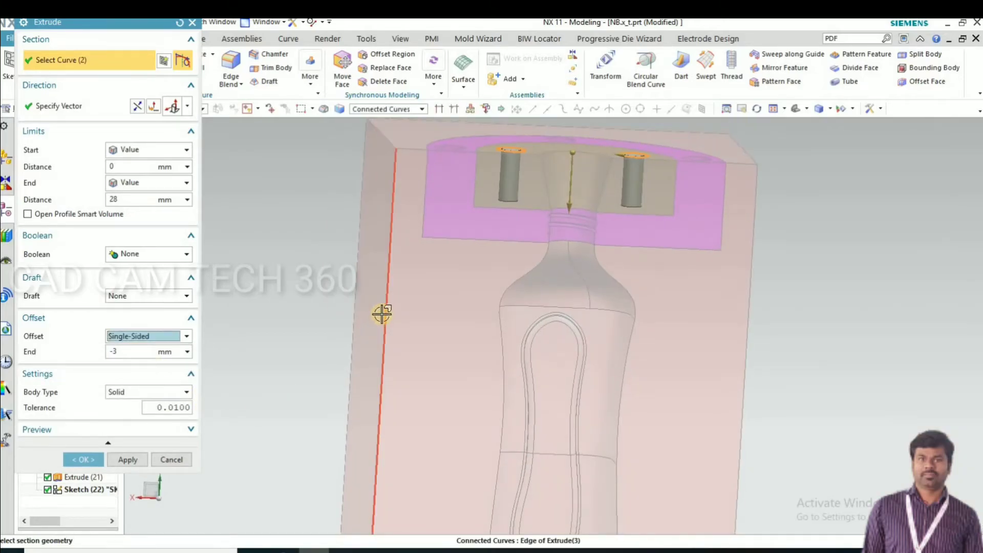
key(F8)
drag(547, 198, 548, 216)
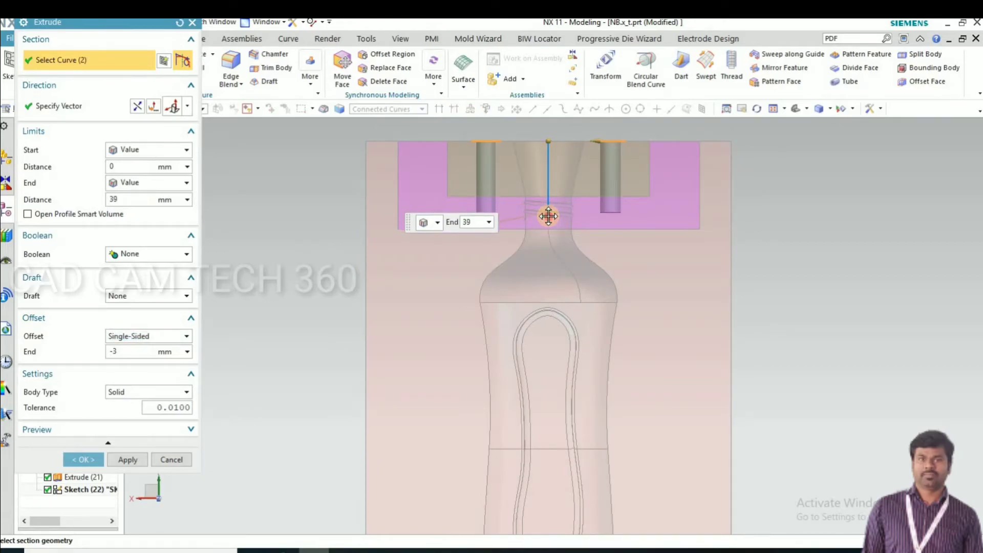
click(146, 254)
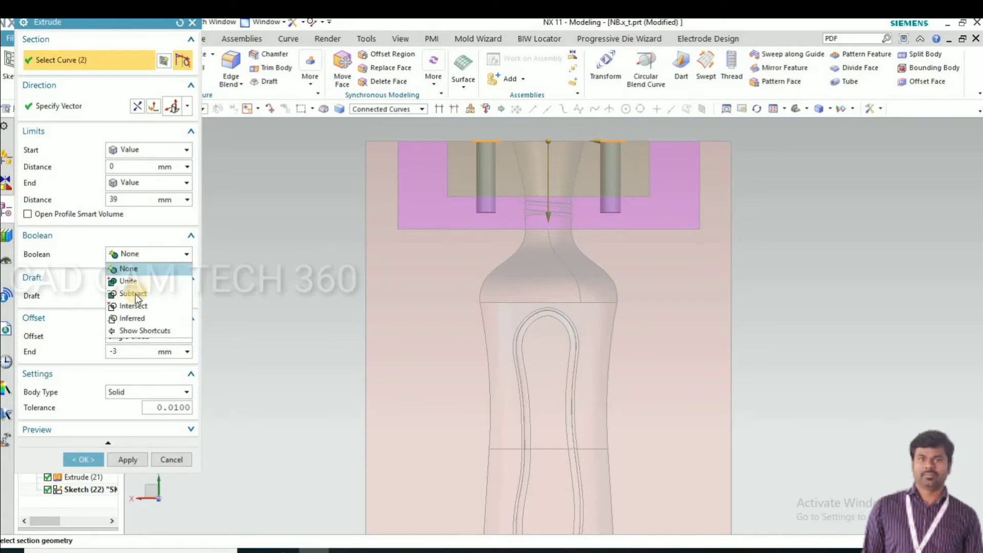
click(134, 291)
click(453, 201)
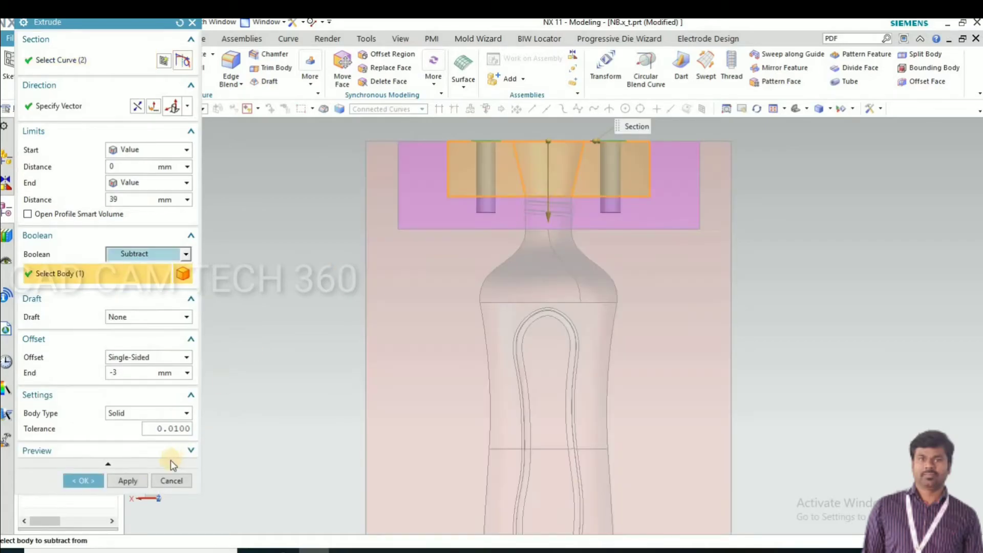
click(138, 480)
Extrude the same two circles again at full size with no Boolean, directed down into the brown inner insert
scroll(397, 361, down, 3)
middle_drag(373, 387, 263, 347)
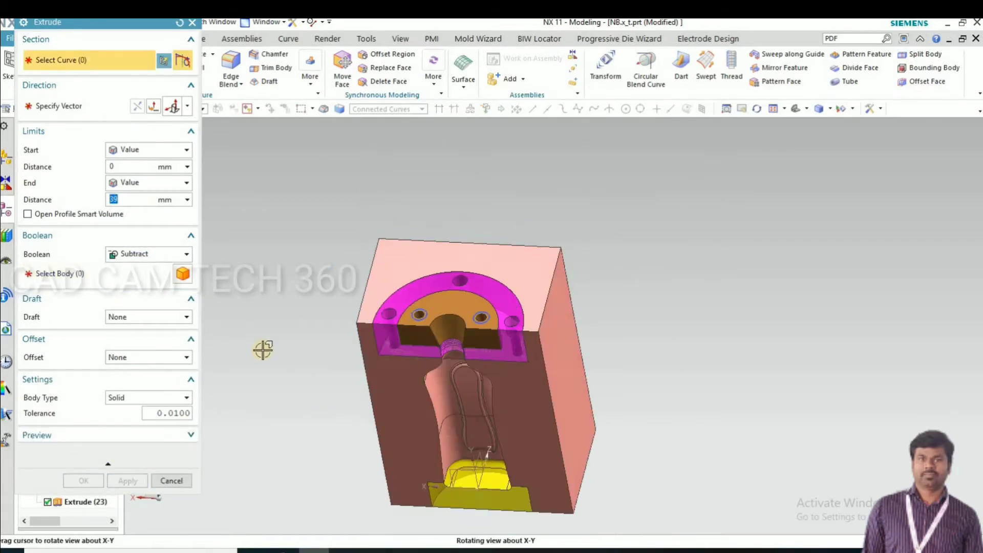
click(144, 255)
click(128, 268)
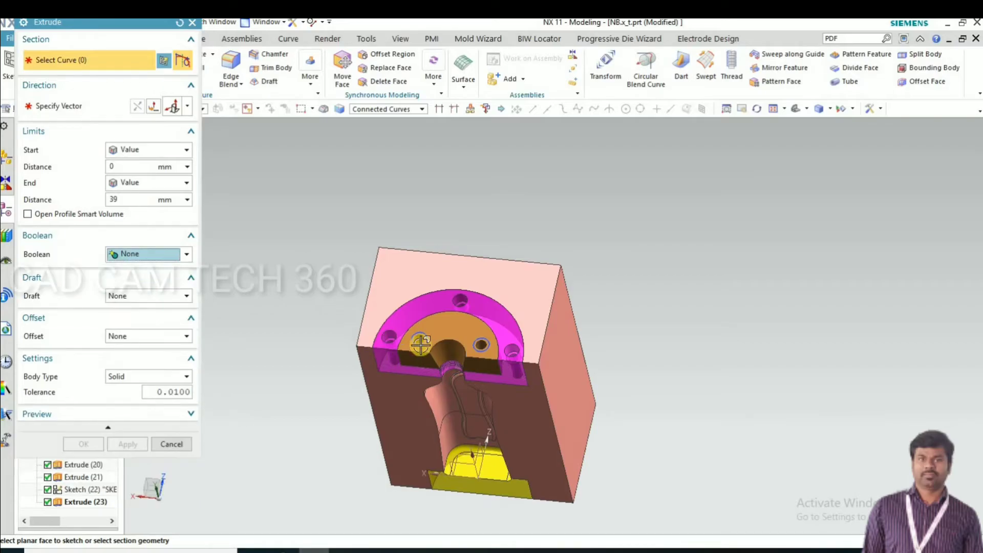
scroll(416, 295, up, 4)
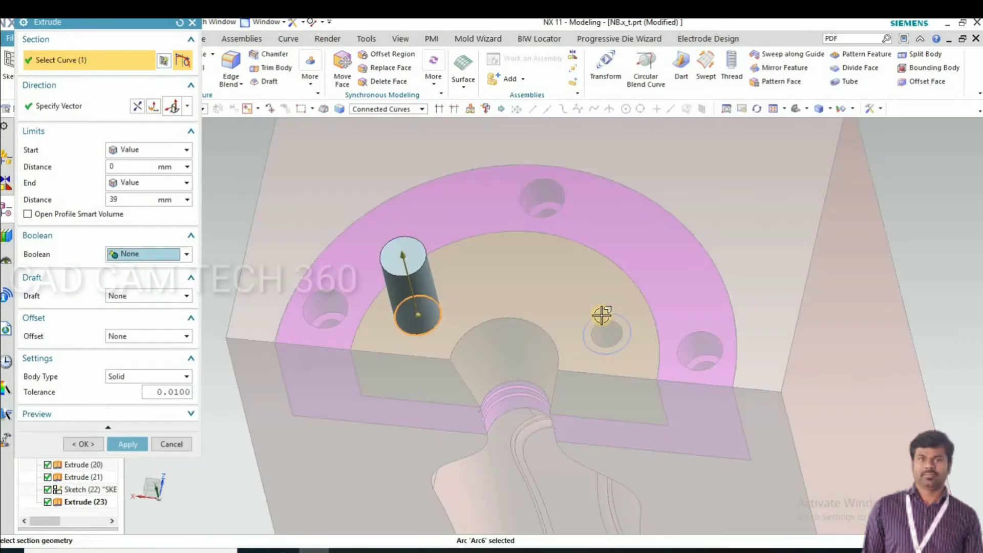
click(599, 328)
mouse_move(448, 380)
middle_down()
mouse_move(450, 341)
mouse_move(447, 398)
middle_up()
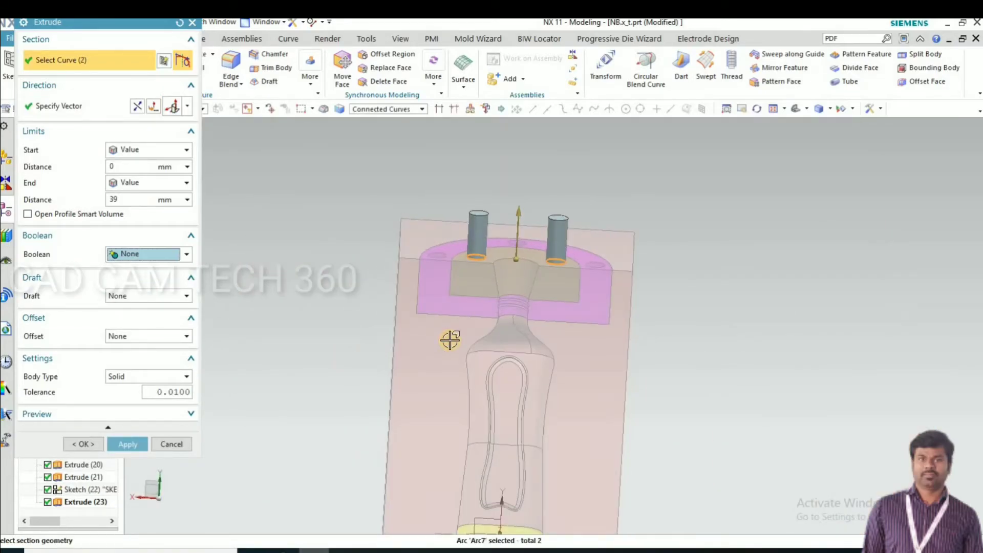
click(138, 107)
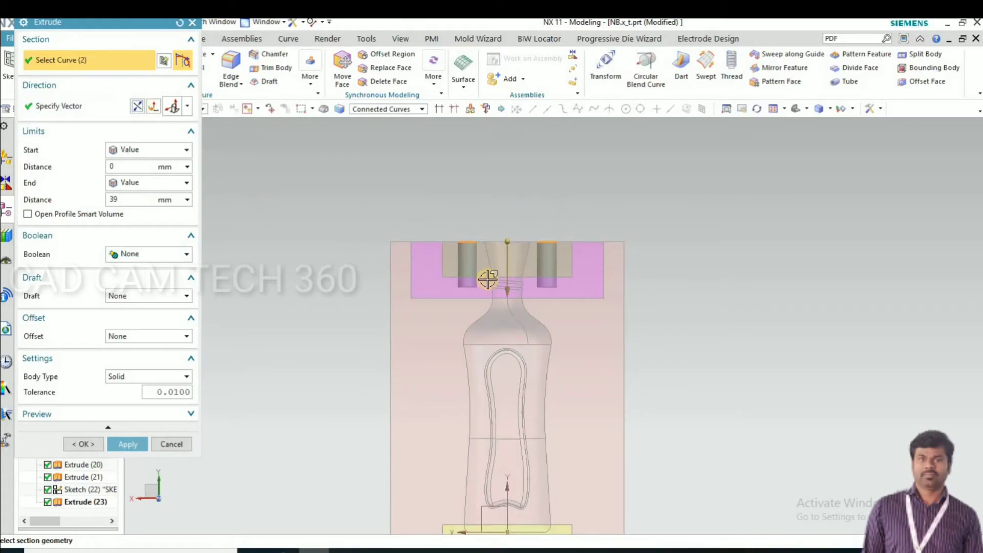
Set the full-size circle extrusion to 17 mm deep and subtract it from the brown inner insert to form counterbores
scroll(551, 320, up, 3)
drag(552, 318, 545, 272)
click(148, 255)
click(144, 294)
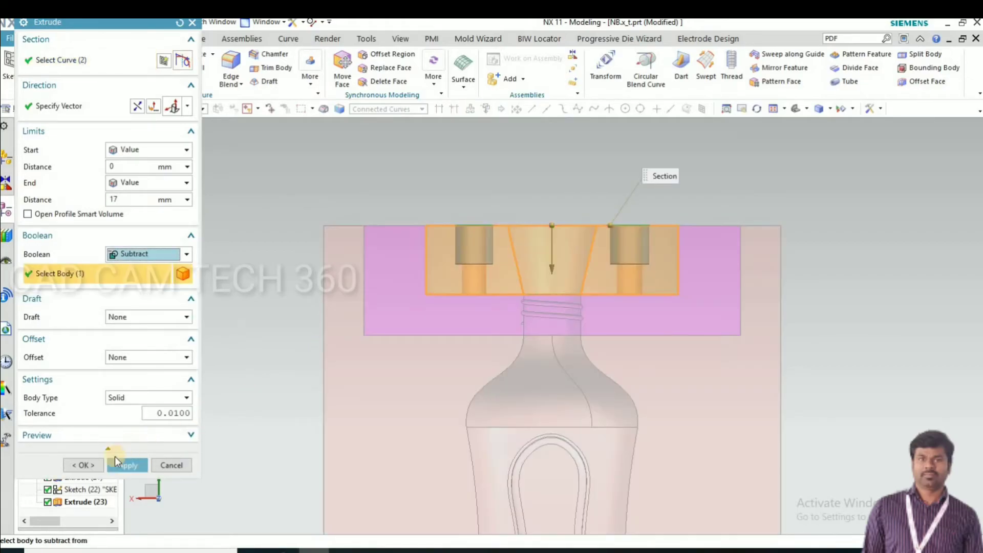
click(83, 465)
Hide the sketch of the two bolt hole circles on the brown inner insert
middle_drag(395, 336, 440, 359)
click(271, 342)
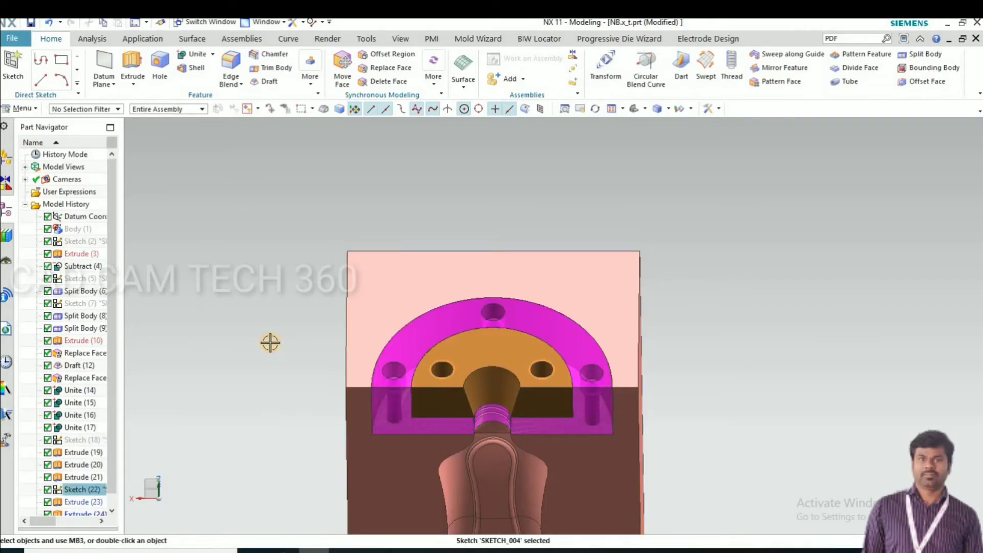
key(ctrl+b)
Extrude the bottom edges of the brown insert's two bolt holes with no Boolean, directed down into the magenta neck ring
middle_drag(272, 399, 274, 404)
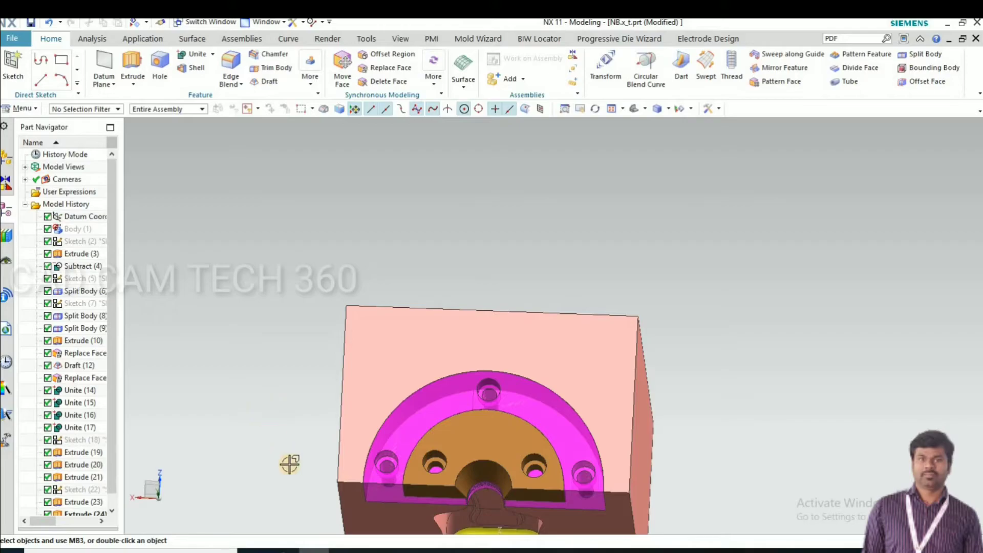
key(x)
scroll(435, 474, down, 7)
click(138, 254)
click(129, 265)
click(445, 443)
click(873, 462)
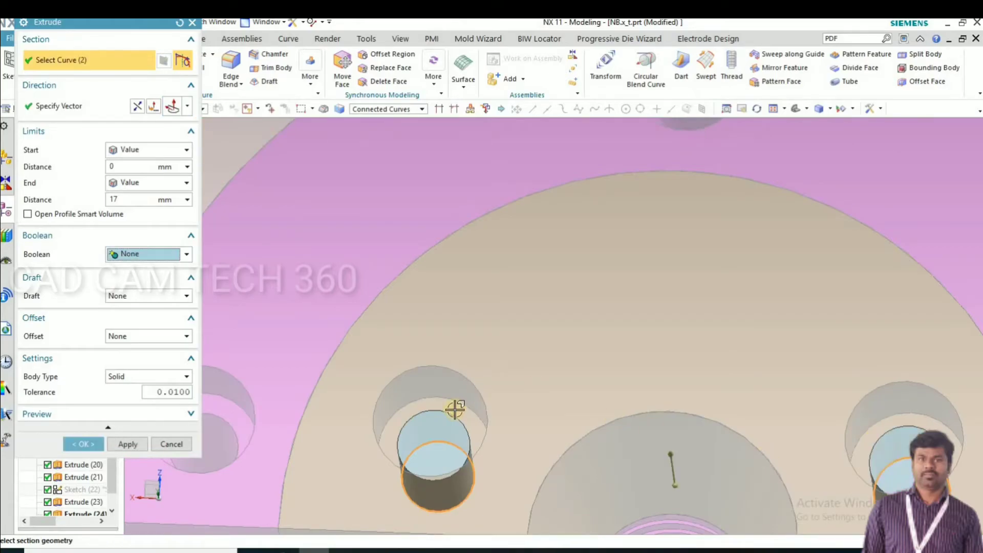
scroll(454, 408, up, 10)
middle_drag(454, 405, 446, 368)
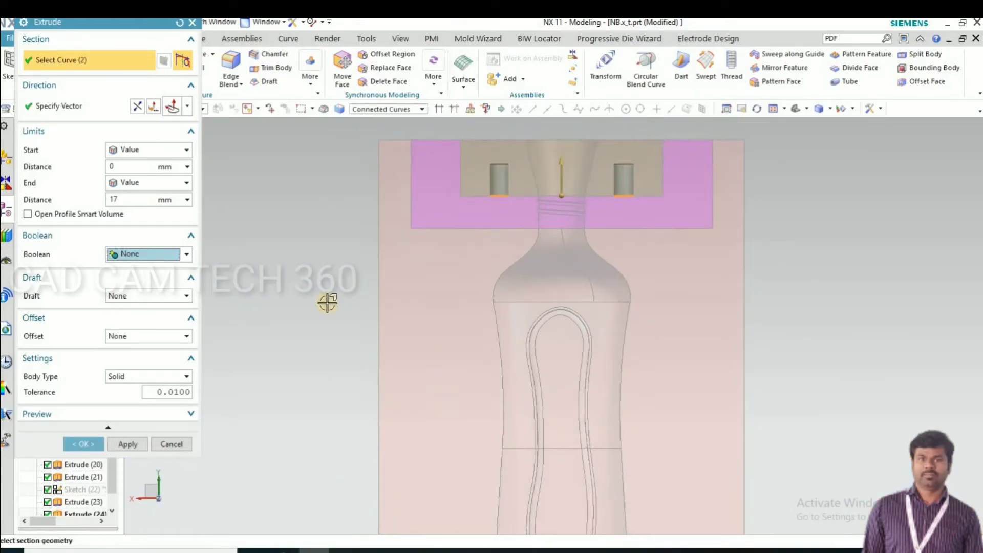
key(ctrl+alt+f)
scroll(527, 284, down, 3)
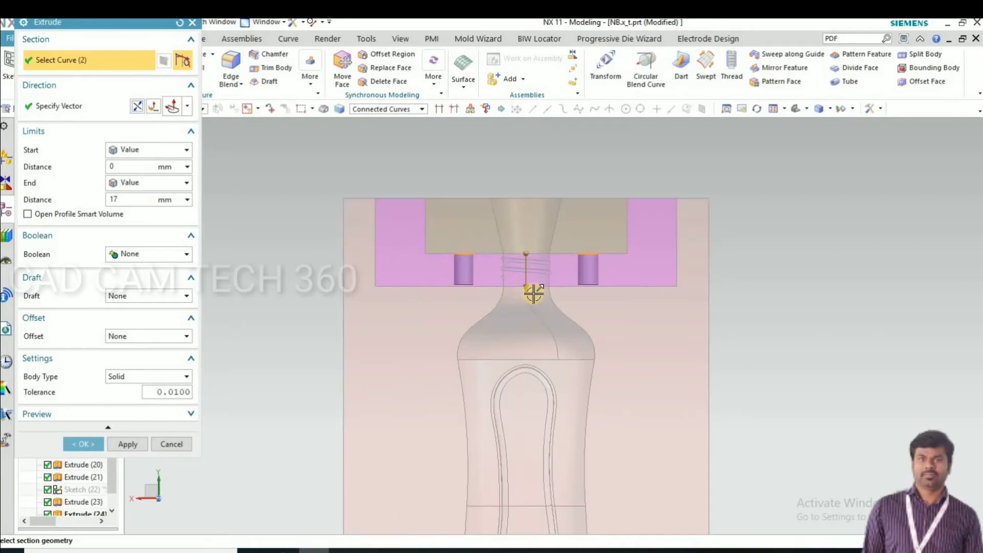
Set the hole edge extrusion to 29 mm deep and subtract it from the magenta neck ring
drag(531, 307, 530, 323)
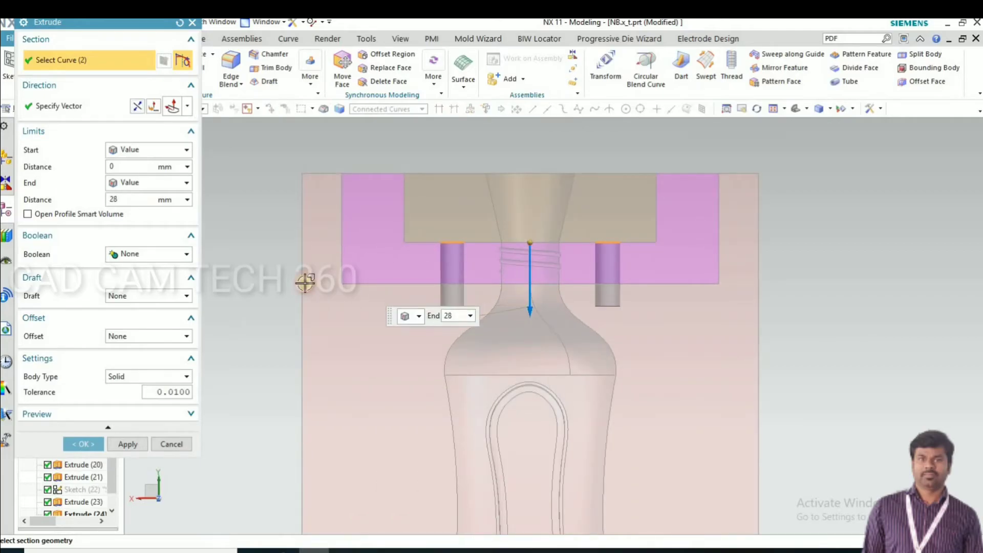
click(148, 254)
click(131, 298)
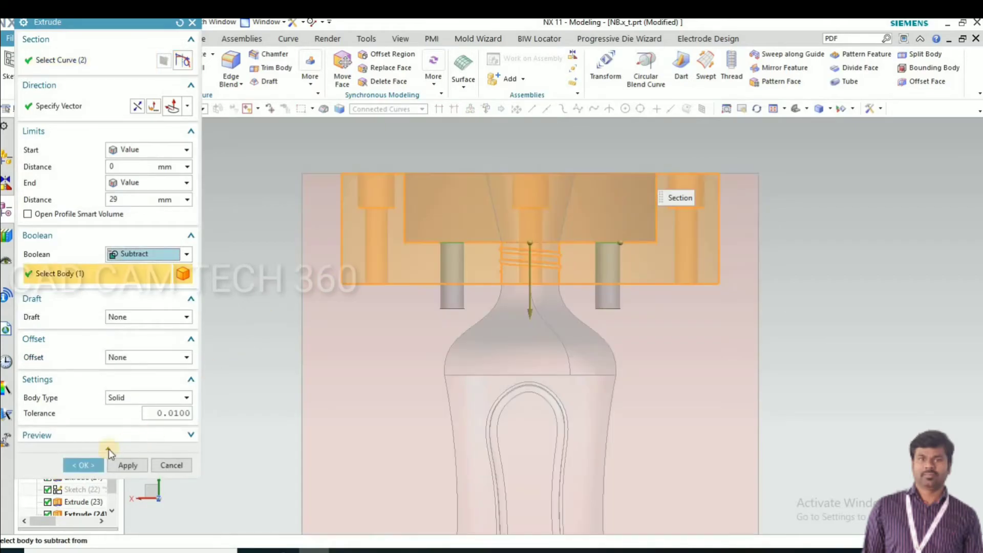
click(88, 463)
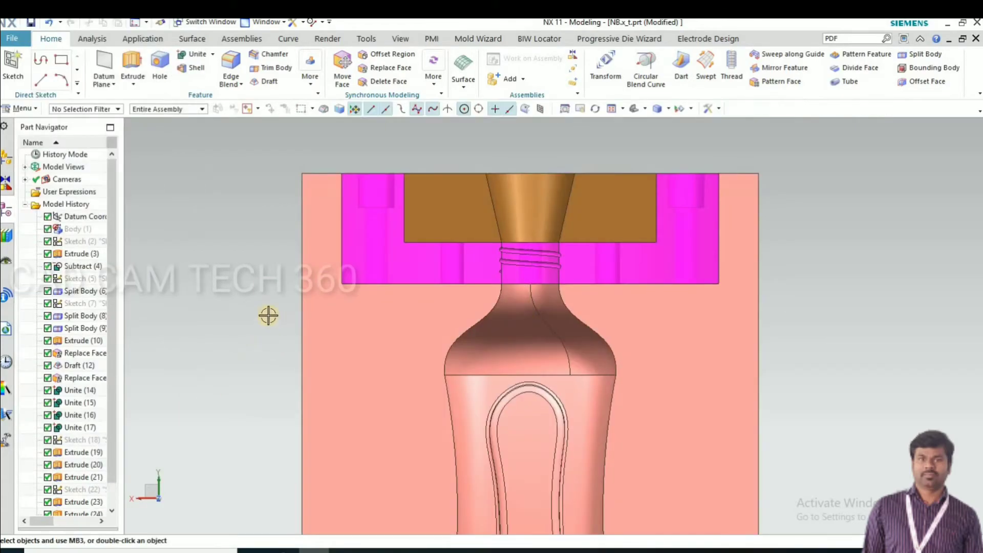
Create a sketch on the neck-end face of the pink mould block
scroll(603, 292, down, 5)
middle_drag(626, 338, 351, 364)
scroll(332, 306, up, 2)
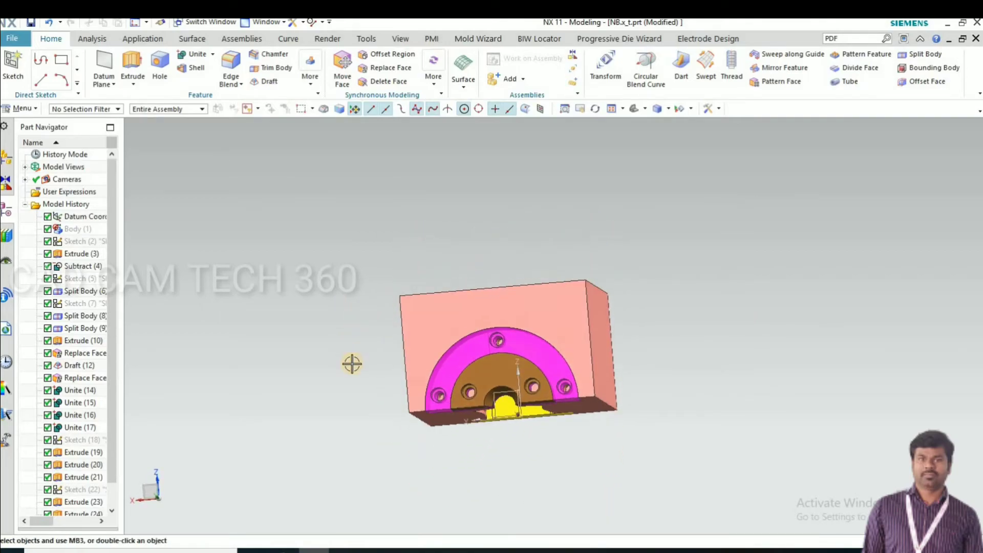
key(F8)
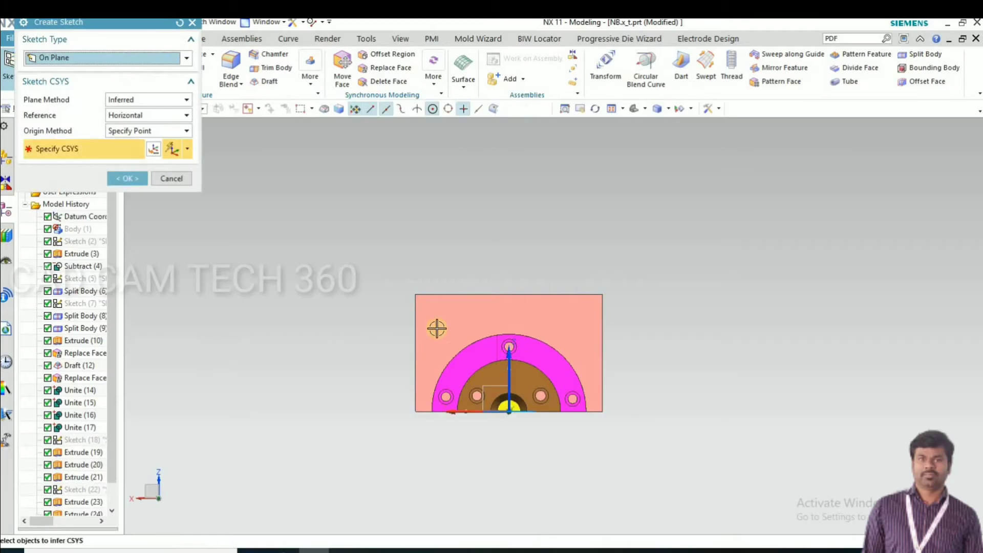
click(430, 320)
click(134, 177)
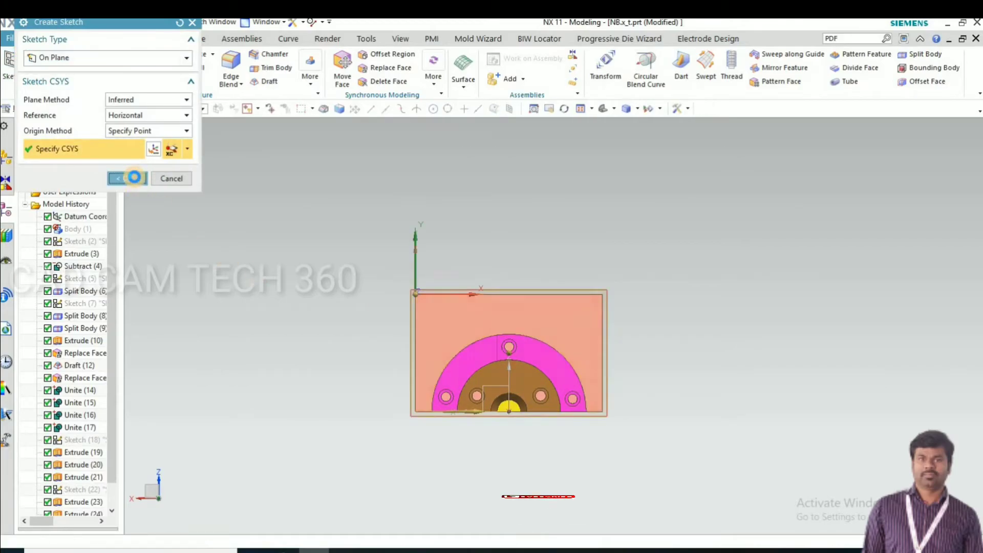
Sketch two 20 mm circles level with each other near the block face's two outer corners above the neck ring, and finish the sketch
click(159, 61)
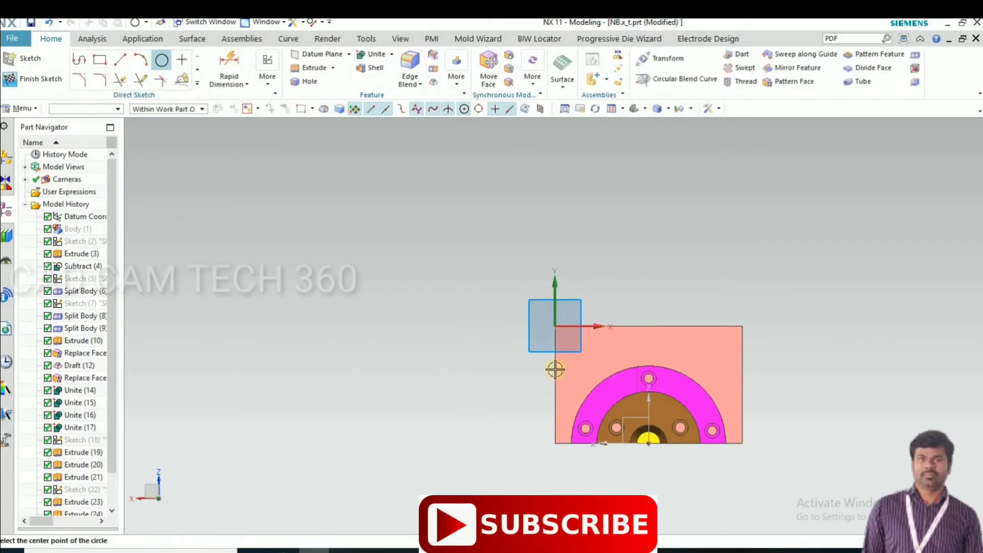
scroll(595, 358, up, 4)
click(532, 322)
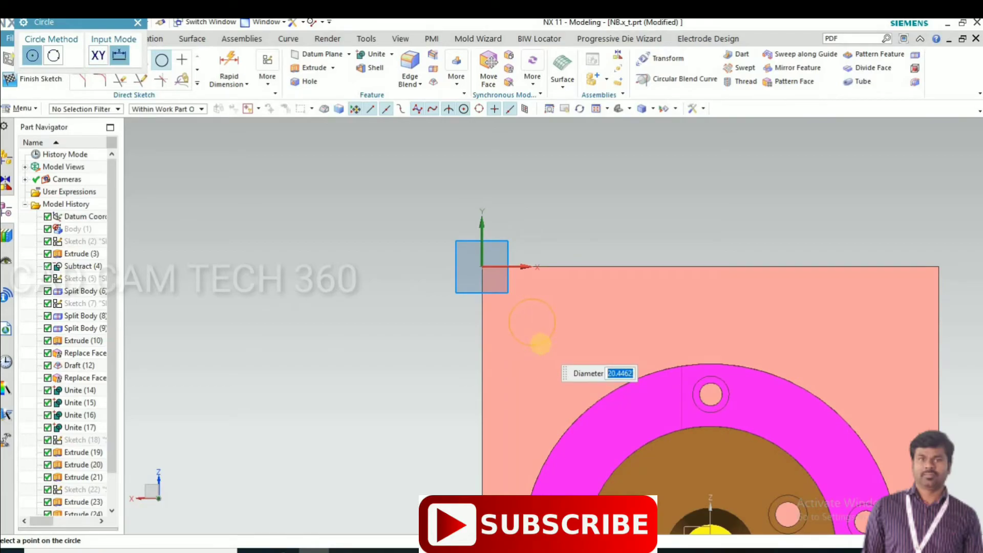
text(20)
key(Return)
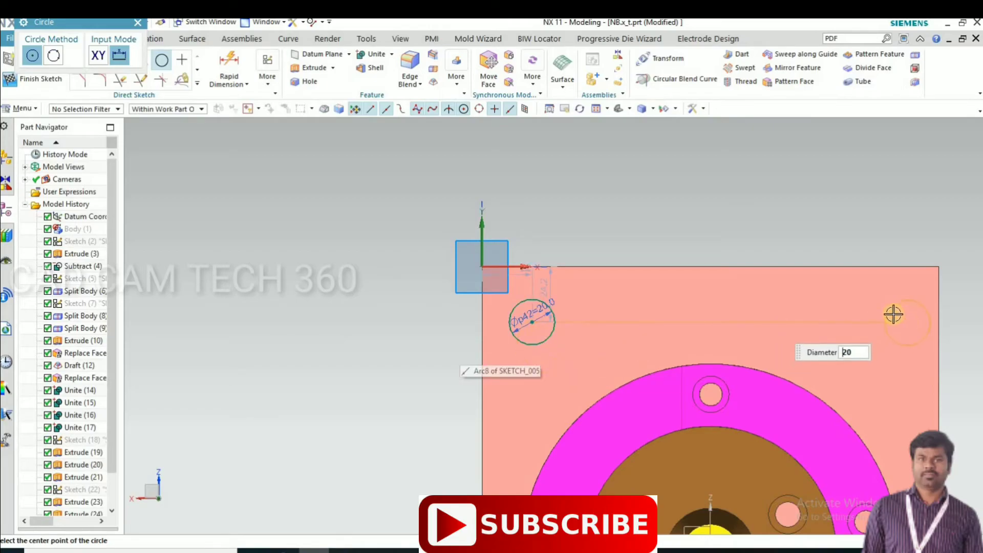
click(891, 318)
scroll(683, 307, down, 2)
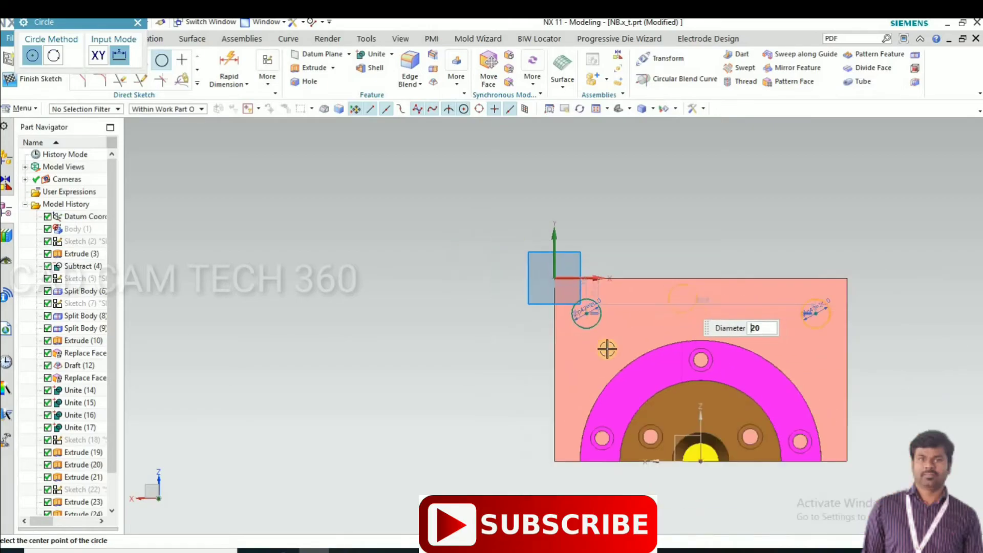
key(Escape)
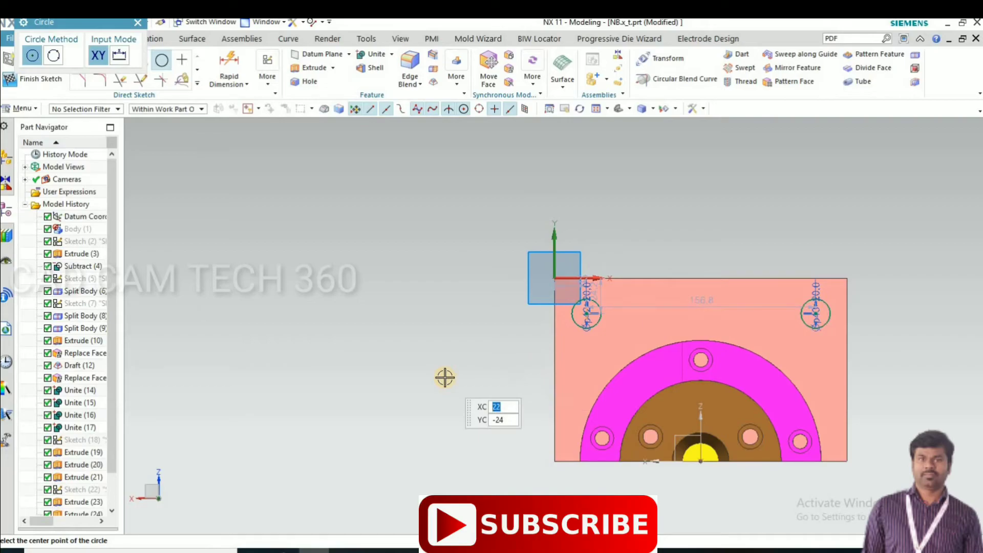
key(ctrl+q)
Create a sketch on the long side face of the pink mould block
middle_drag(453, 363, 501, 374)
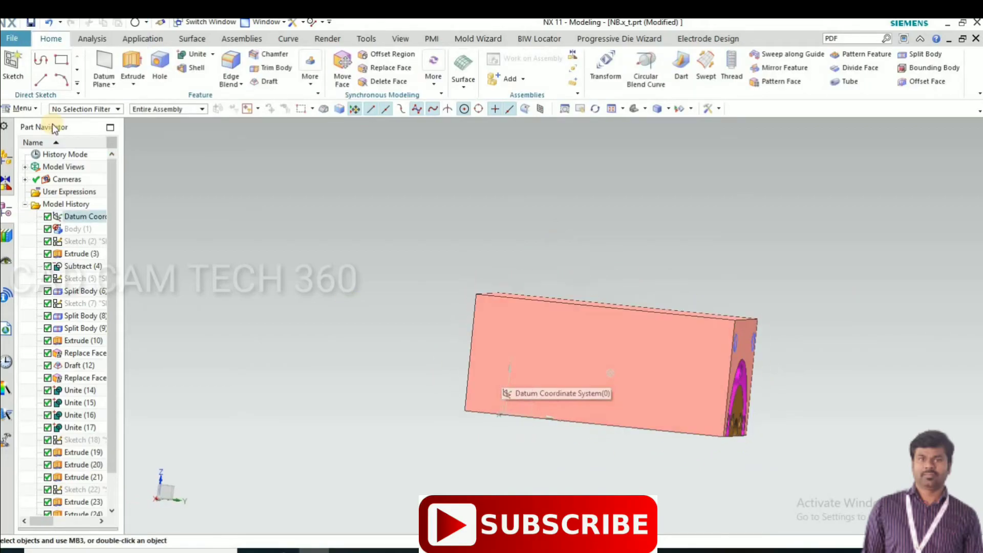
key(F8)
click(515, 337)
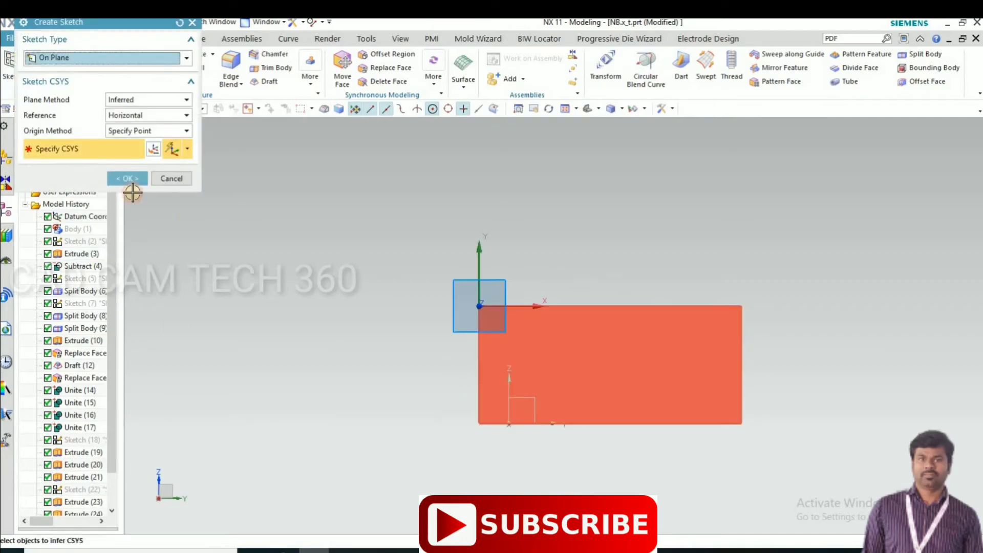
click(128, 179)
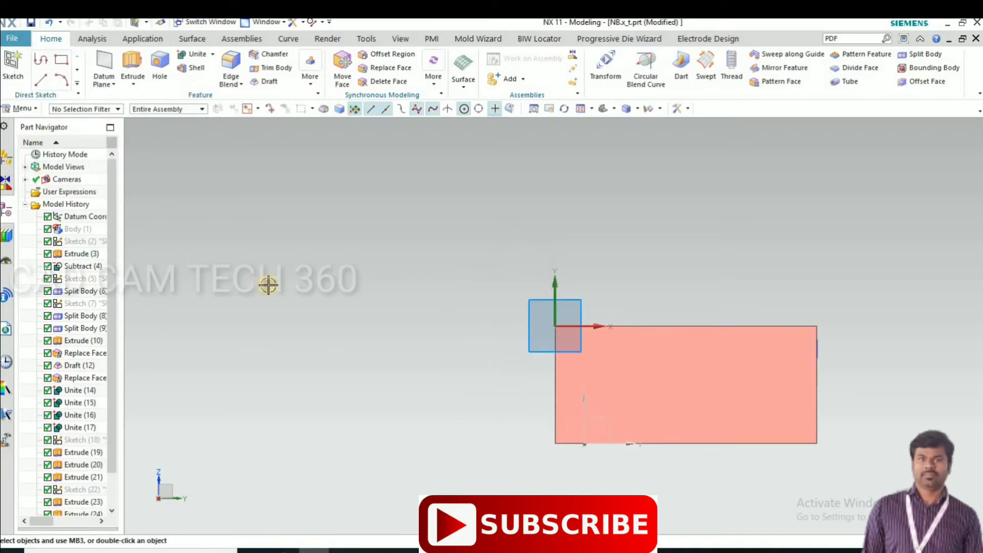
mouse_move(665, 353)
middle_down()
mouse_move(604, 359)
mouse_move(617, 315)
middle_up()
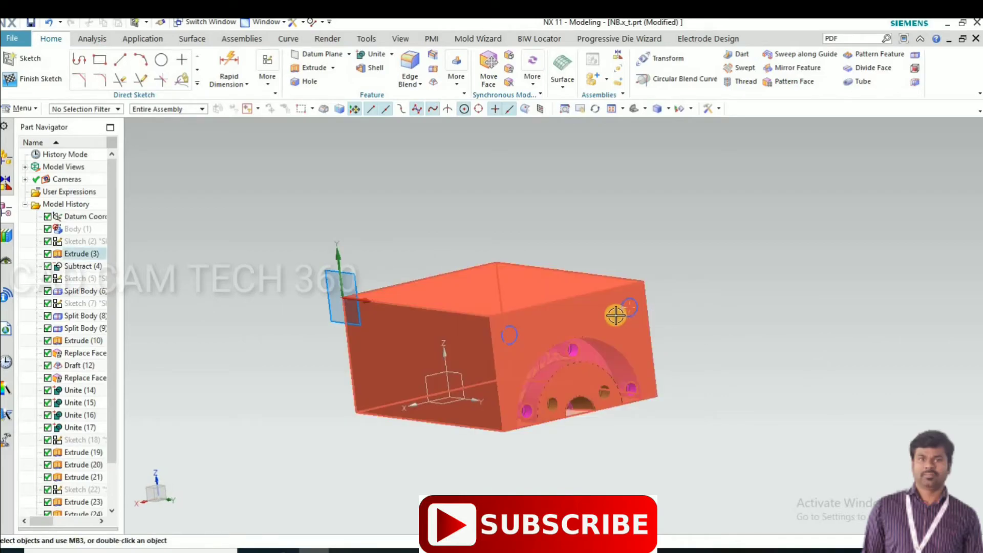
Leave the side-face sketch, reopen the neck-end circle sketch, and dimension its first circle's centre 25 mm below the block's top edge
key(ctrl+q)
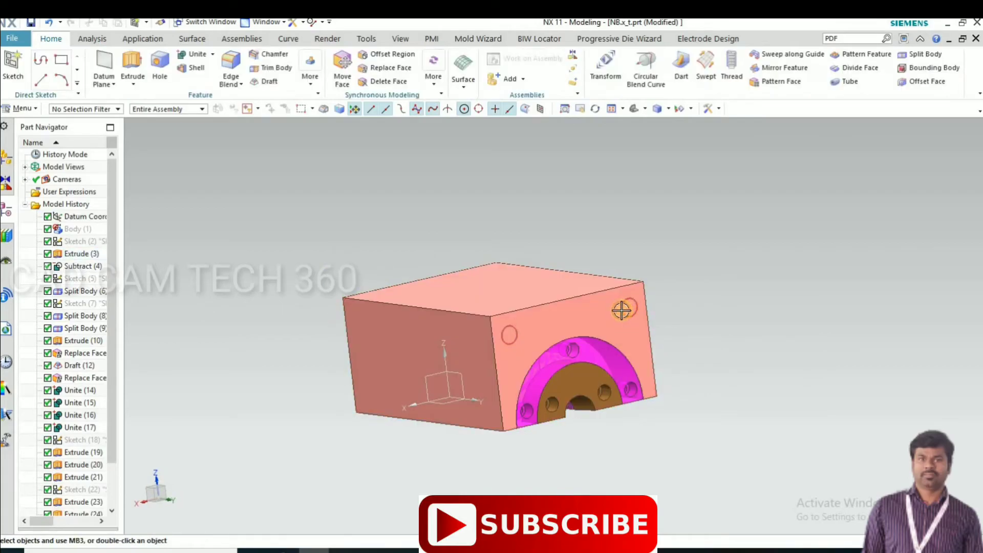
double_click(621, 310)
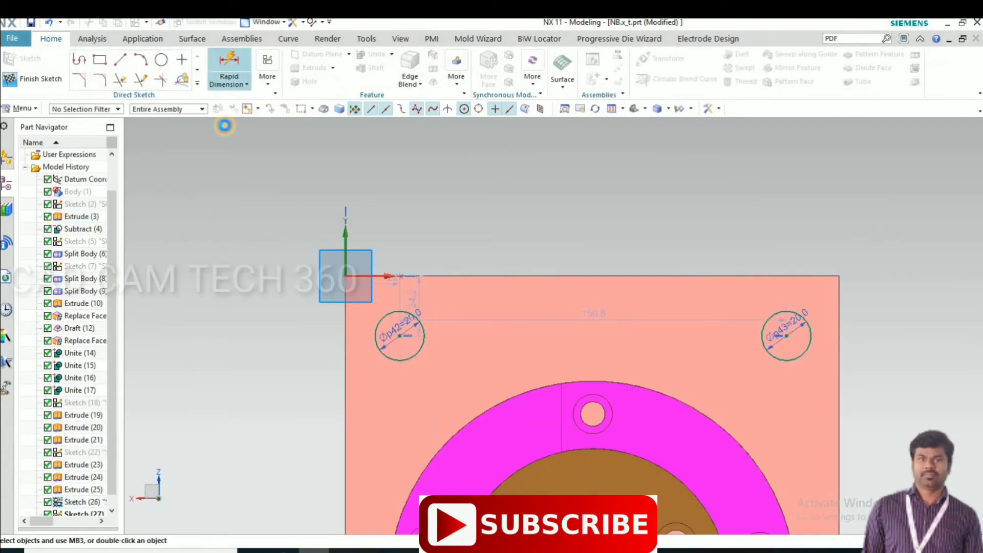
click(229, 67)
scroll(401, 358, down, 2)
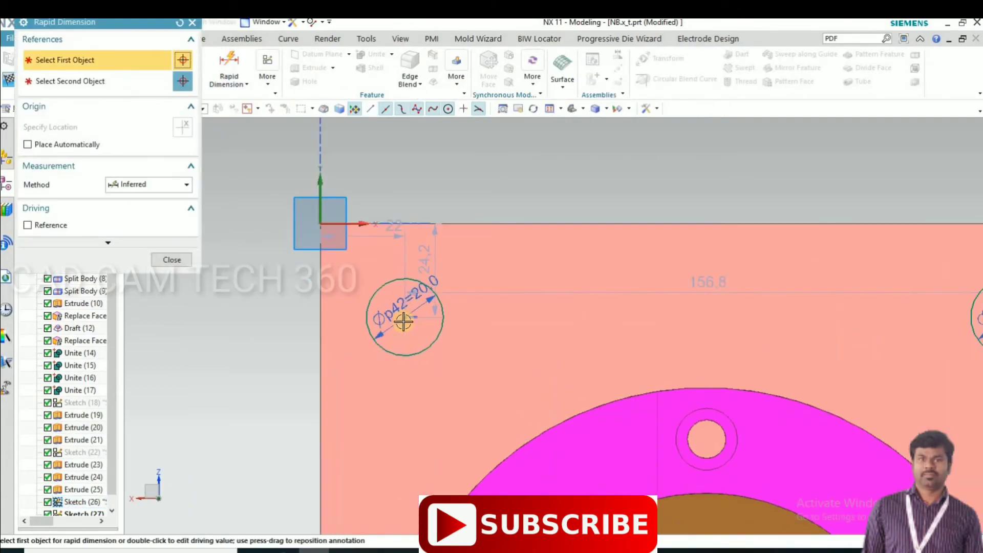
click(383, 223)
click(385, 223)
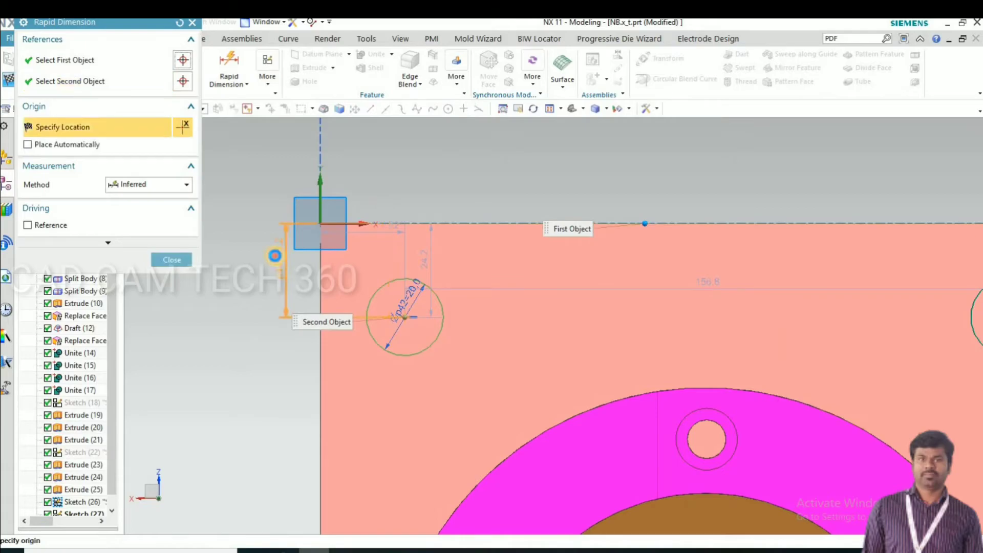
click(246, 286)
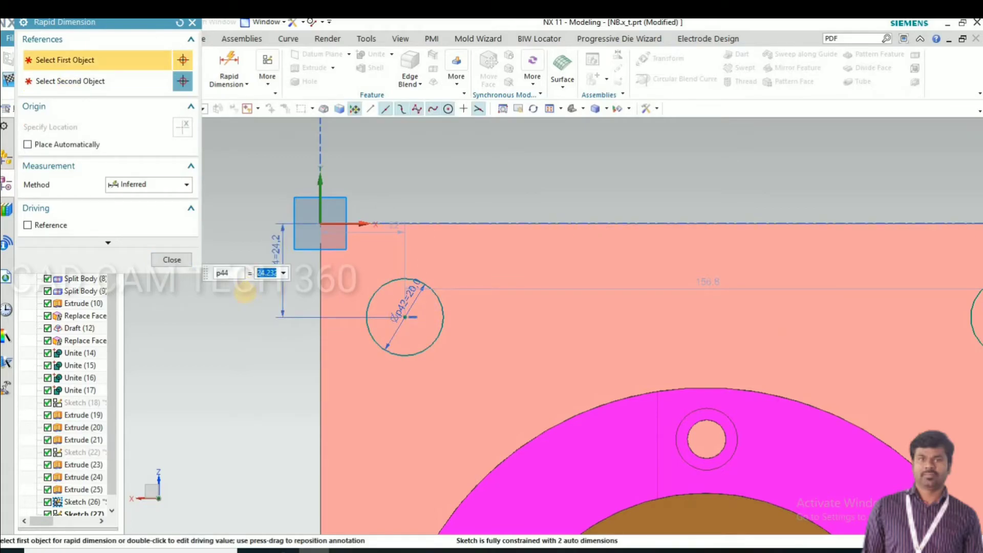
key(Return)
scroll(234, 302, up, 2)
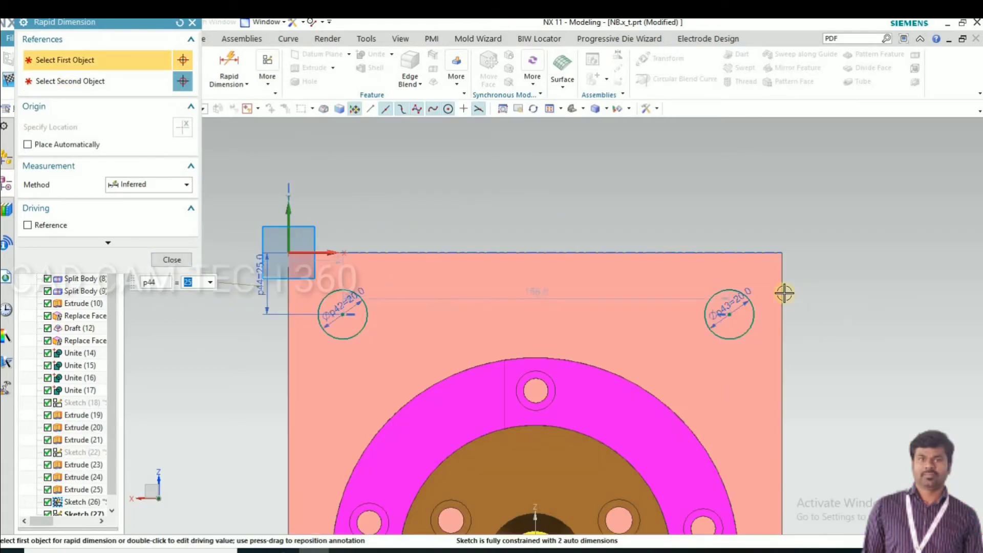
Dimension the second neck-end circle's centre 25 mm below the block's top edge and finish the sketch
scroll(785, 294, down, 3)
click(669, 335)
click(734, 214)
click(801, 275)
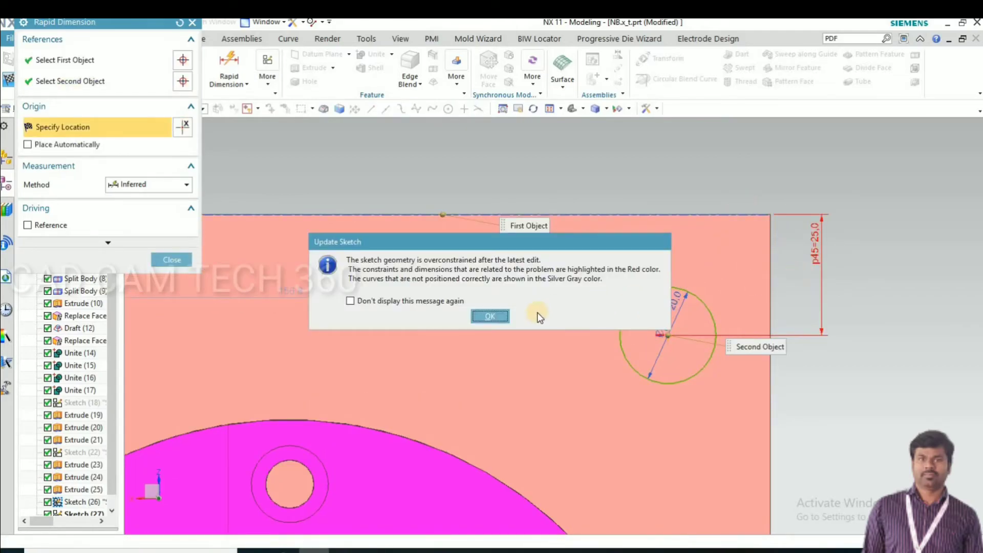
click(490, 317)
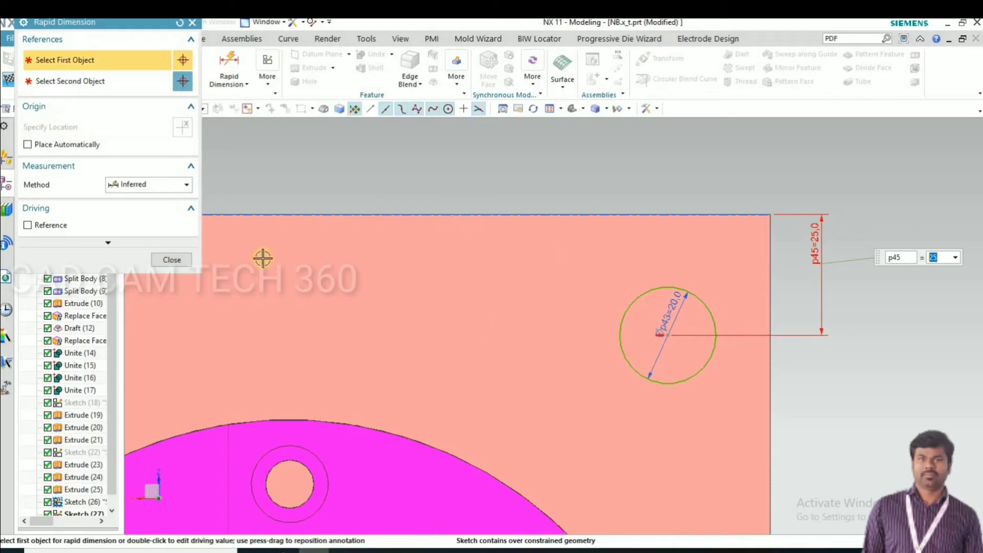
click(174, 260)
scroll(599, 257, down, 5)
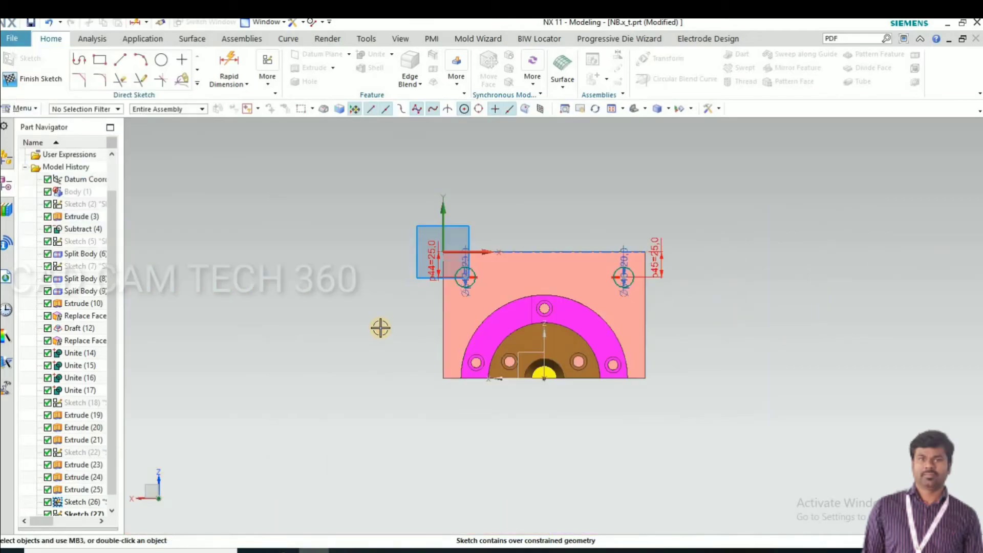
key(ctrl+q)
scroll(380, 330, down, 2)
mouse_move(410, 333)
middle_down()
mouse_move(430, 340)
mouse_move(451, 292)
middle_up()
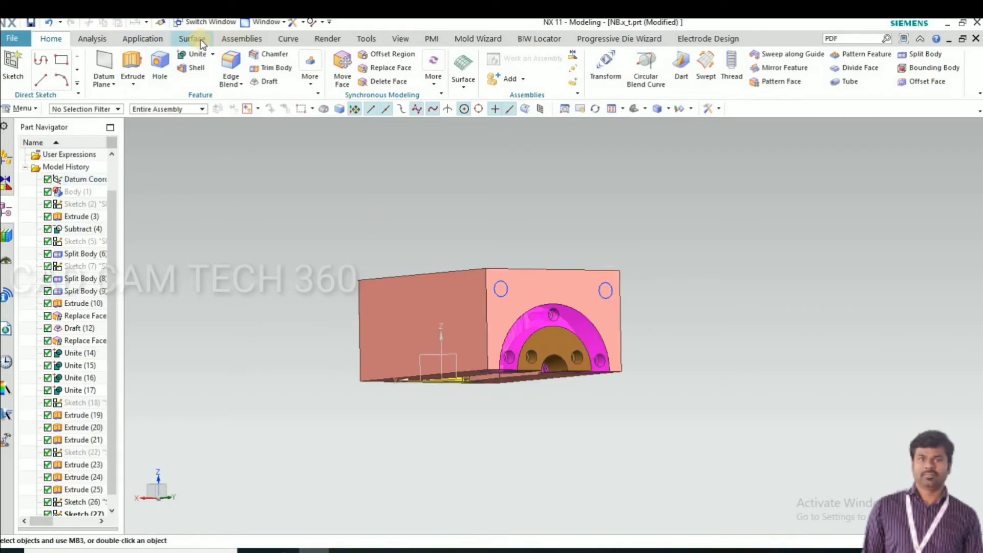
click(93, 39)
click(89, 81)
scroll(469, 264, up, 3)
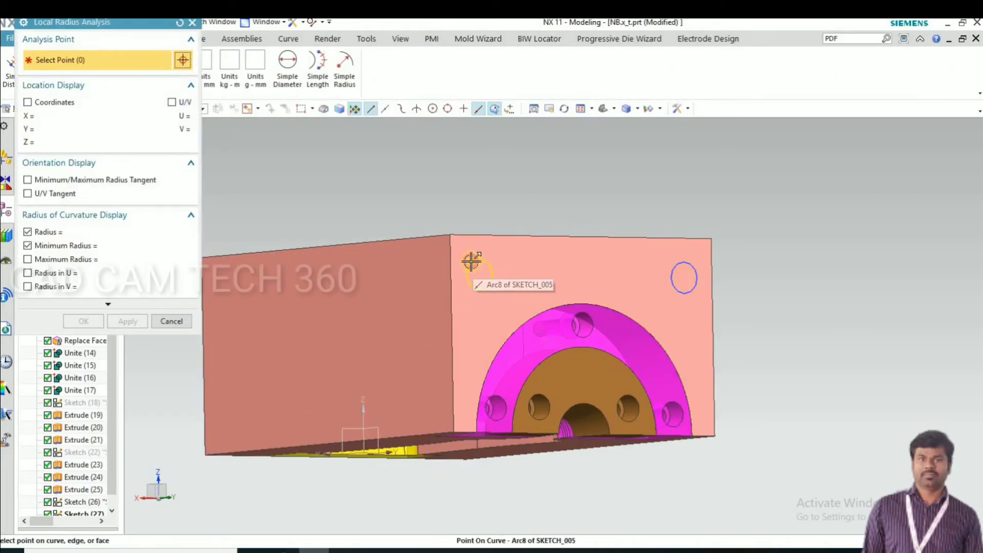
click(472, 261)
key(Escape)
Create a sketch on the long side face of the pink mould block, adjacent to the neck-end face
key(F8)
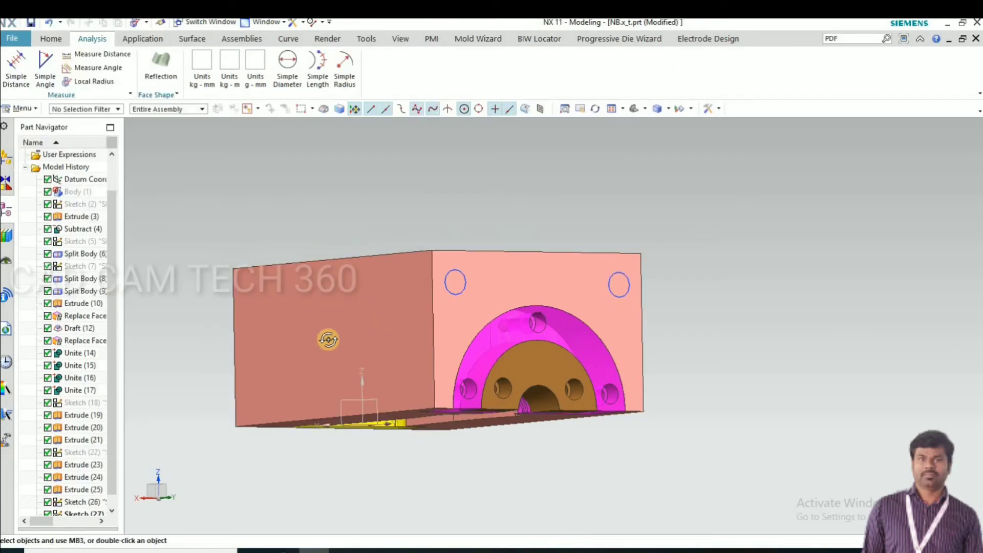
click(50, 39)
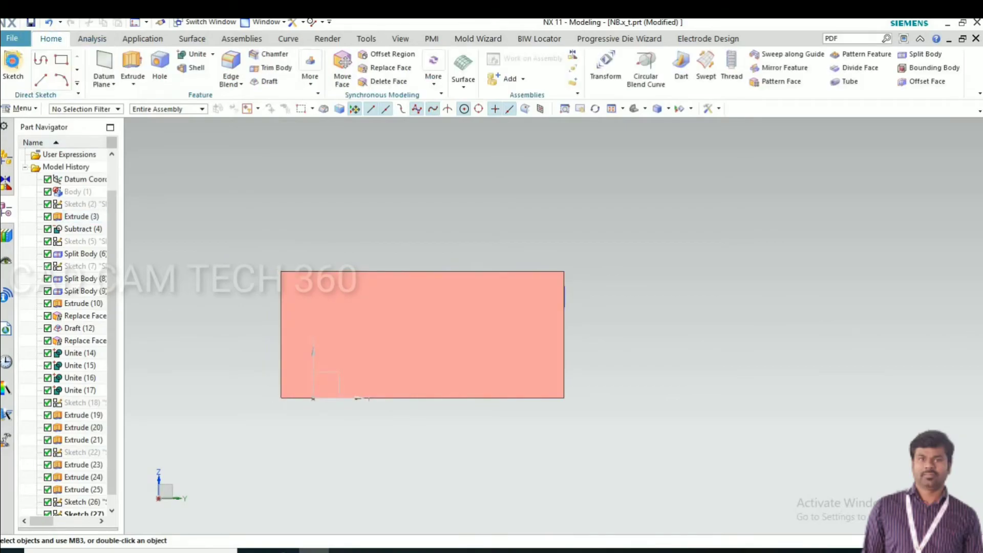
click(389, 306)
click(121, 177)
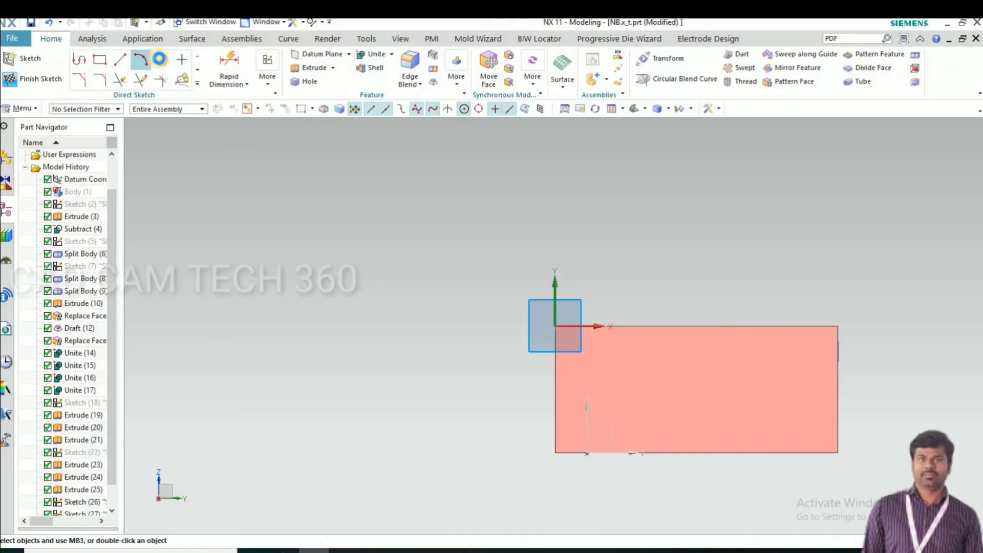
Sketch two 20 mm circles level with each other, about 222 mm apart, near the side face's two upper corners
click(160, 59)
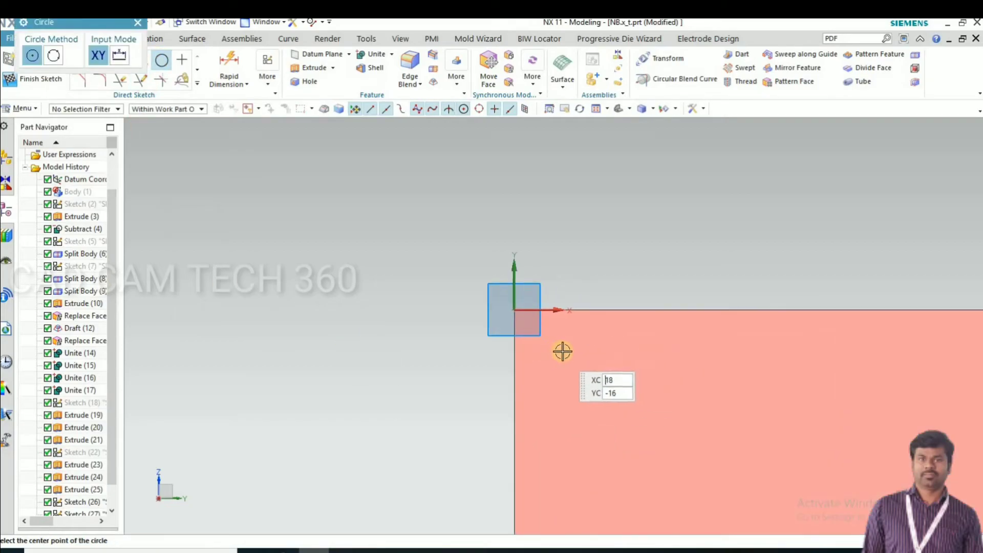
click(563, 359)
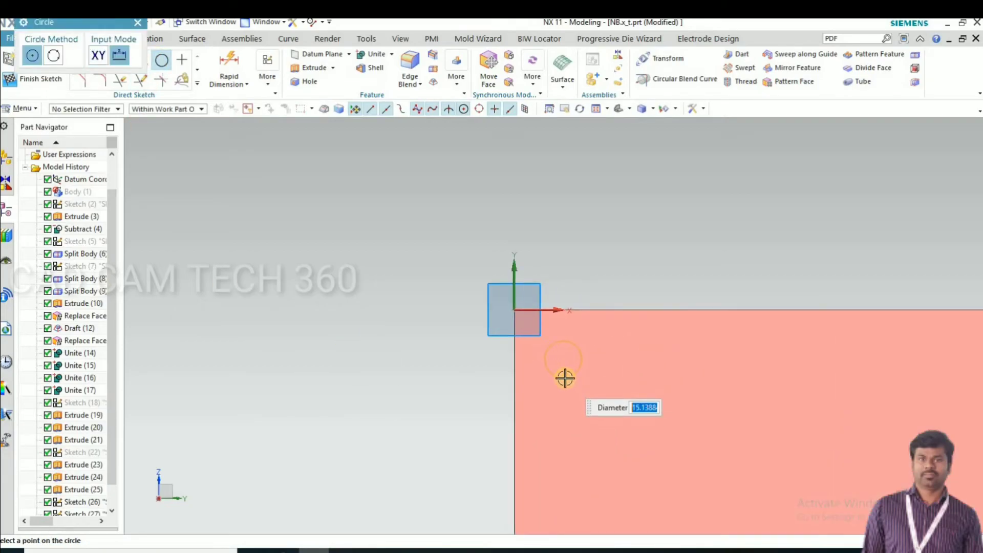
key(Return)
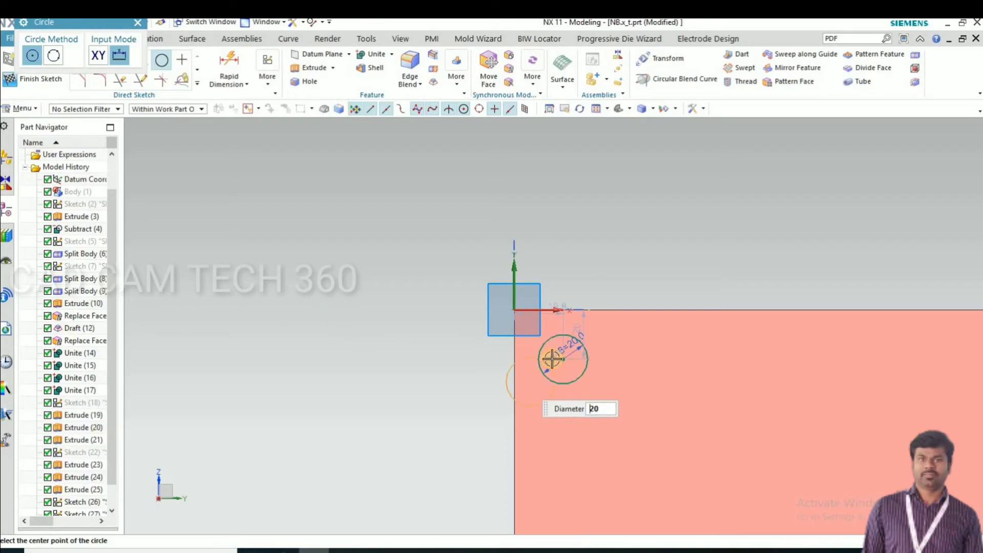
scroll(329, 305, down, 5)
scroll(585, 331, up, 3)
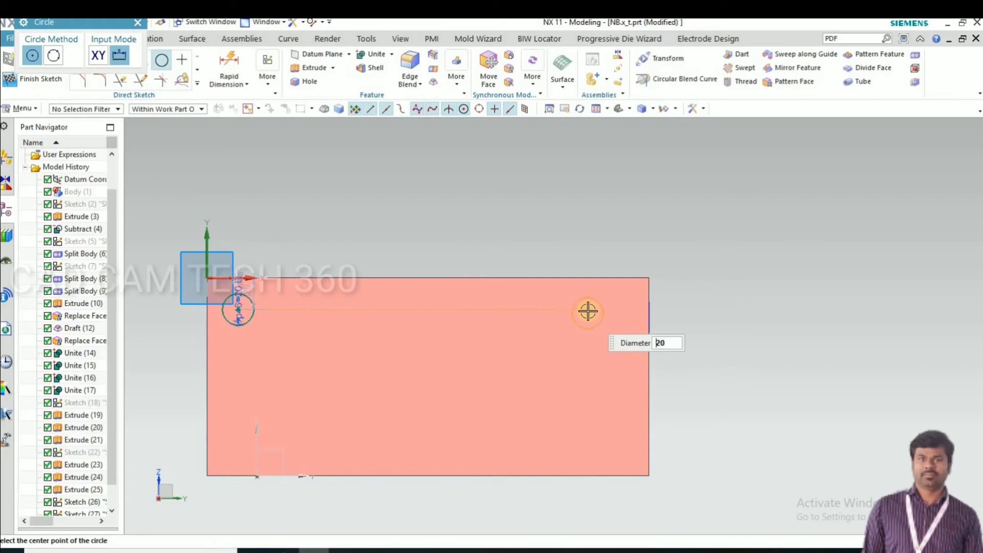
click(591, 322)
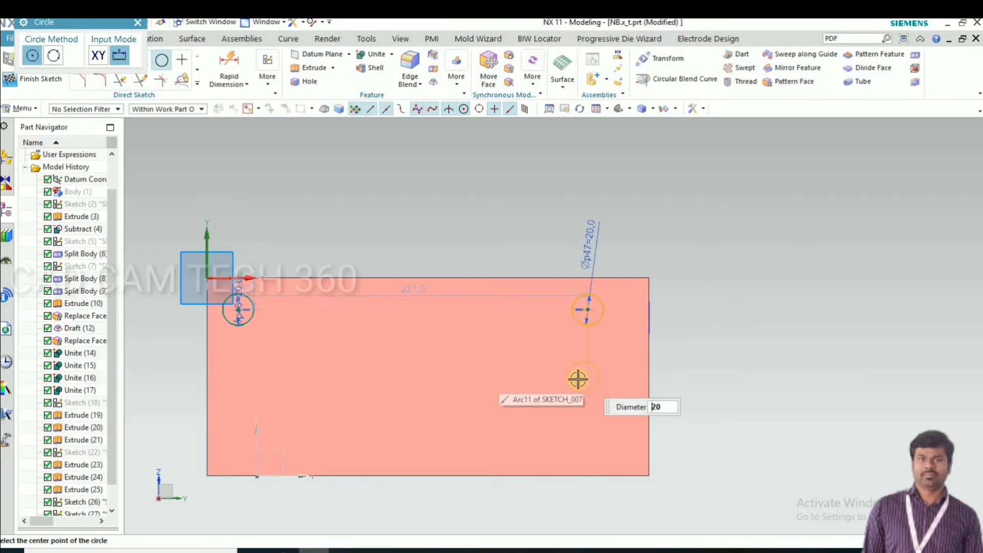
scroll(157, 300, up, 3)
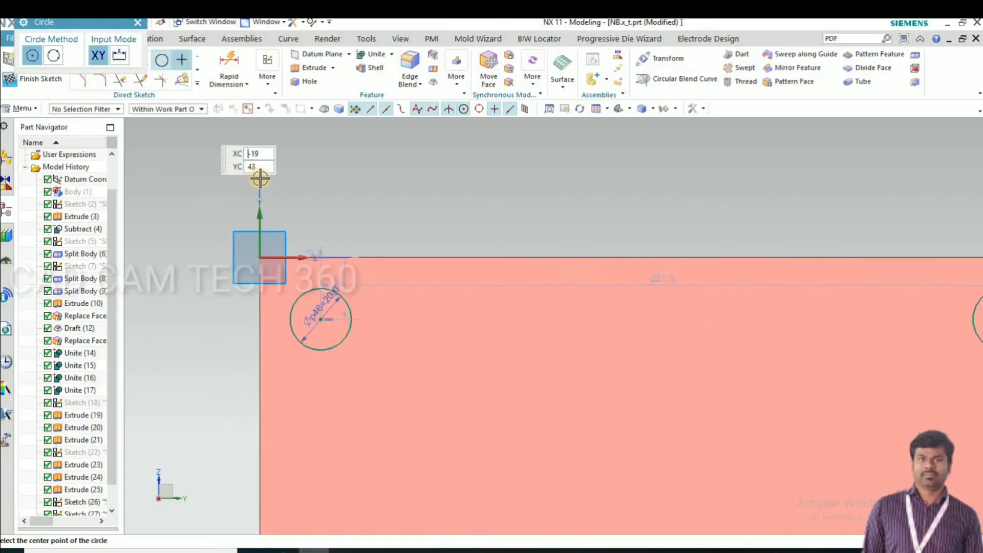
scroll(291, 195, down, 3)
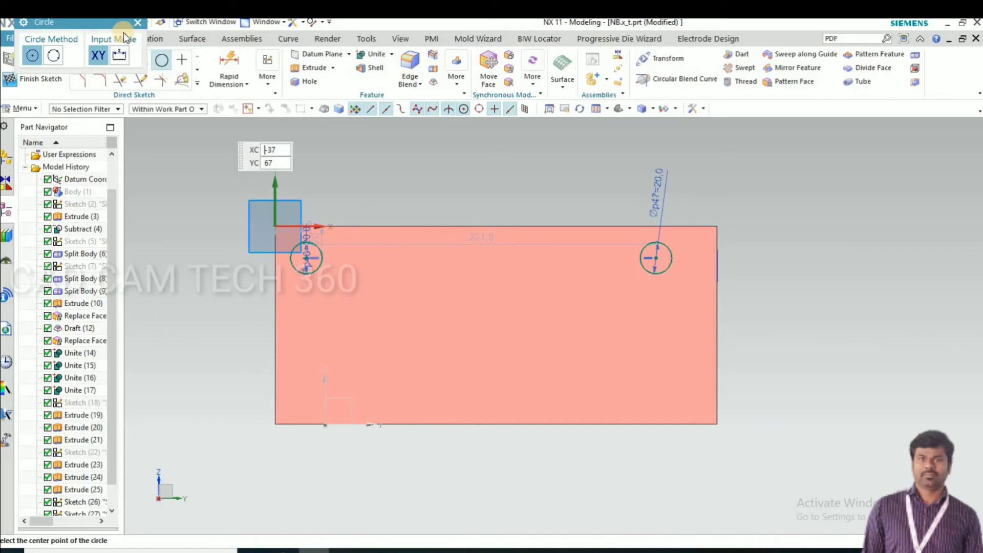
click(211, 78)
scroll(305, 259, up, 3)
click(319, 255)
click(306, 193)
scroll(551, 314, down, 3)
middle_drag(532, 320, 536, 322)
key(Escape)
Try a coincident constraint between the side-face circle's centre and the nearby neck-end circle's centre, and undo it
scroll(571, 284, up, 2)
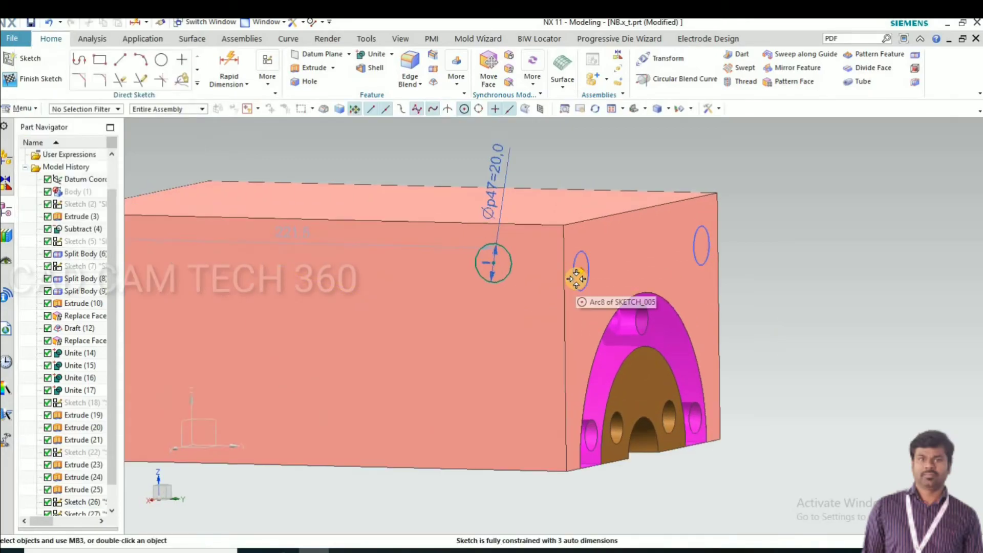
click(492, 264)
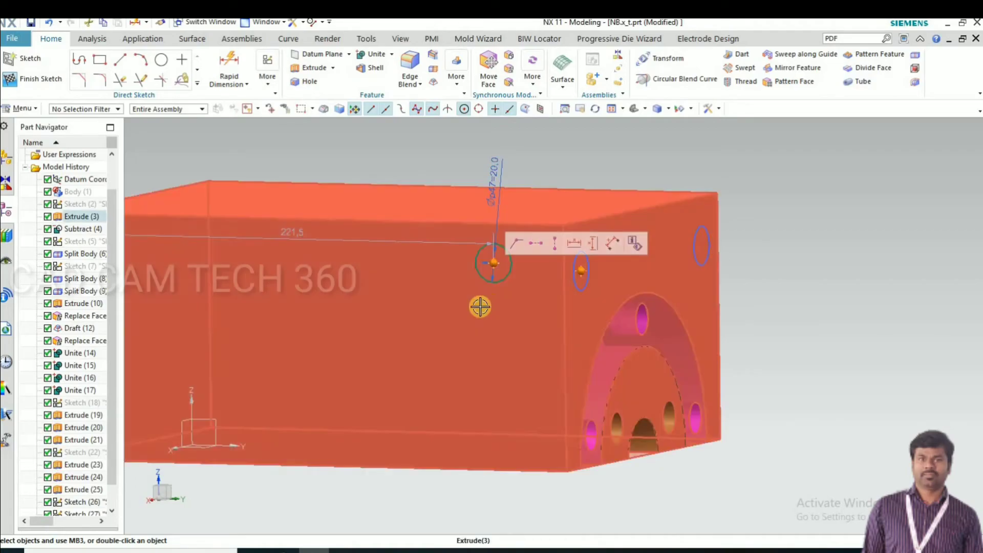
click(517, 239)
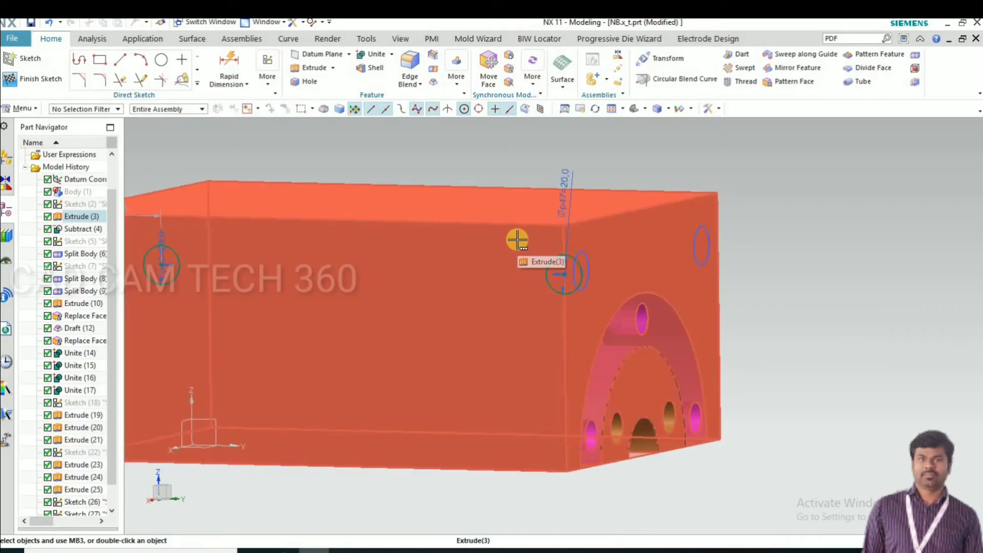
key(ctrl+z)
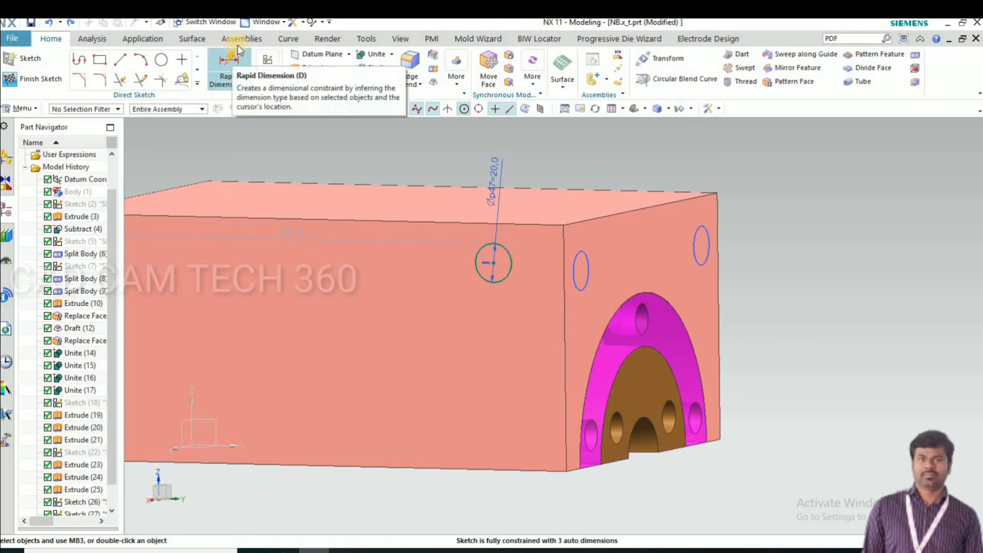
Measure the distance from the block's top edge to the centre of the neck-end circle nearest the side face
click(97, 40)
click(10, 65)
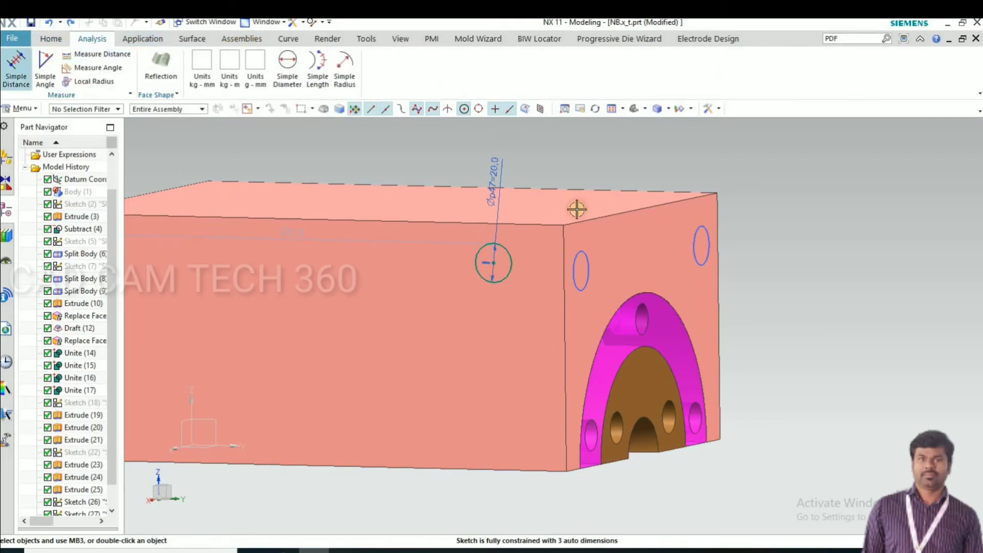
click(589, 263)
click(571, 281)
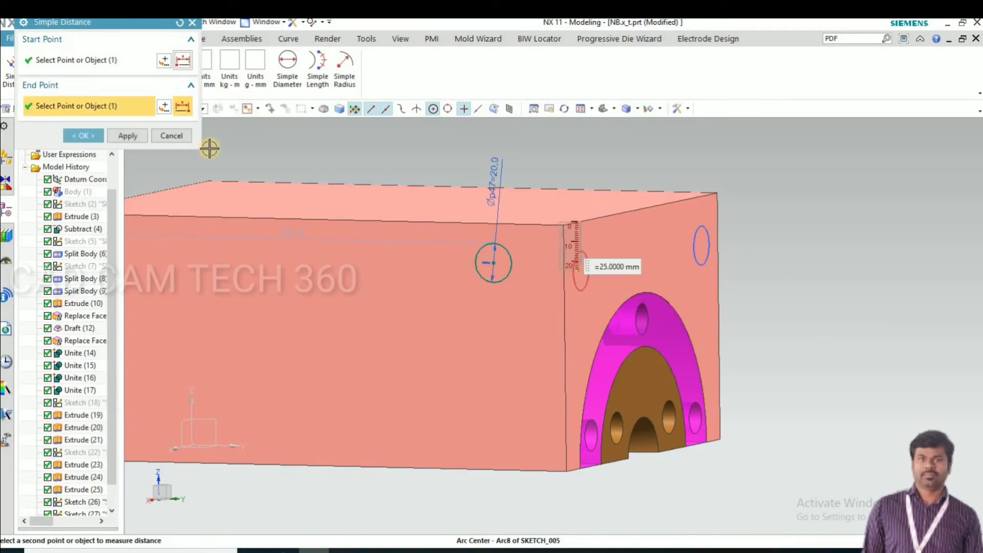
key(Escape)
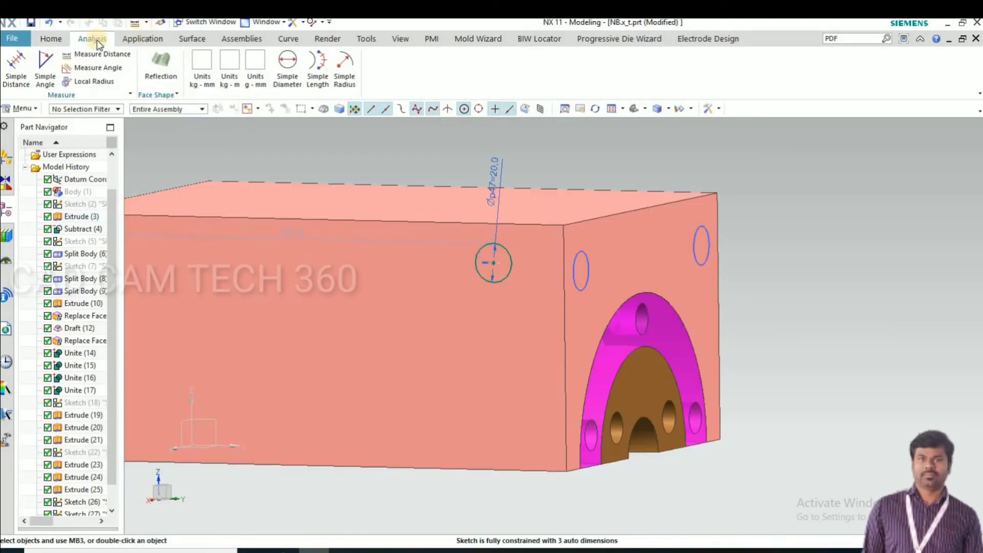
Dimension the centre of the side-face circle nearest the neck end 25 mm below the block's top edge
click(51, 39)
click(229, 69)
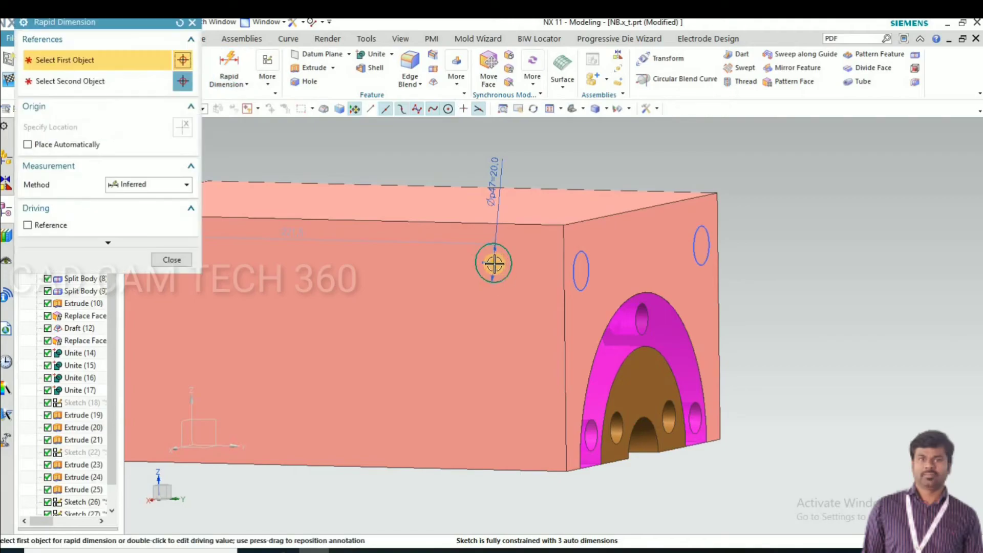
click(510, 222)
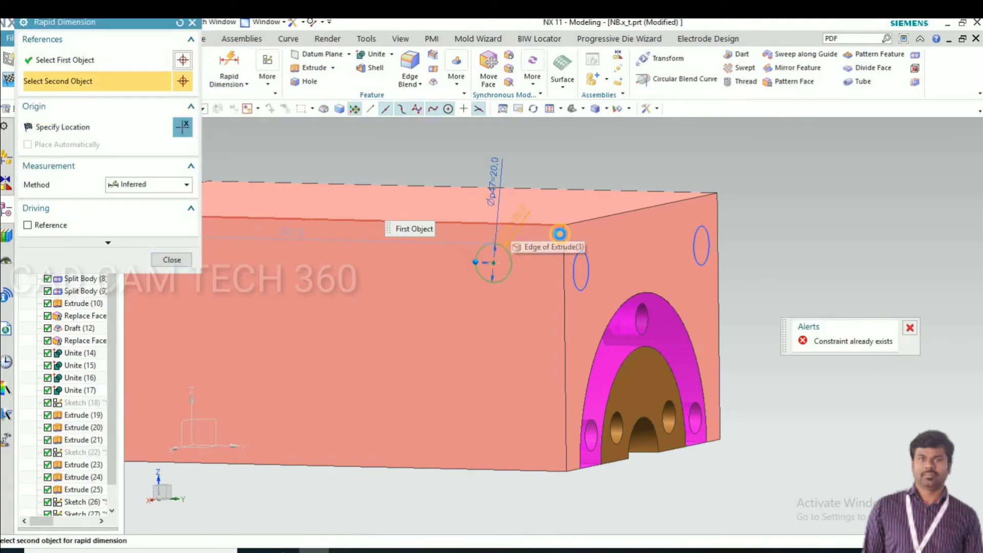
click(597, 236)
key(F8)
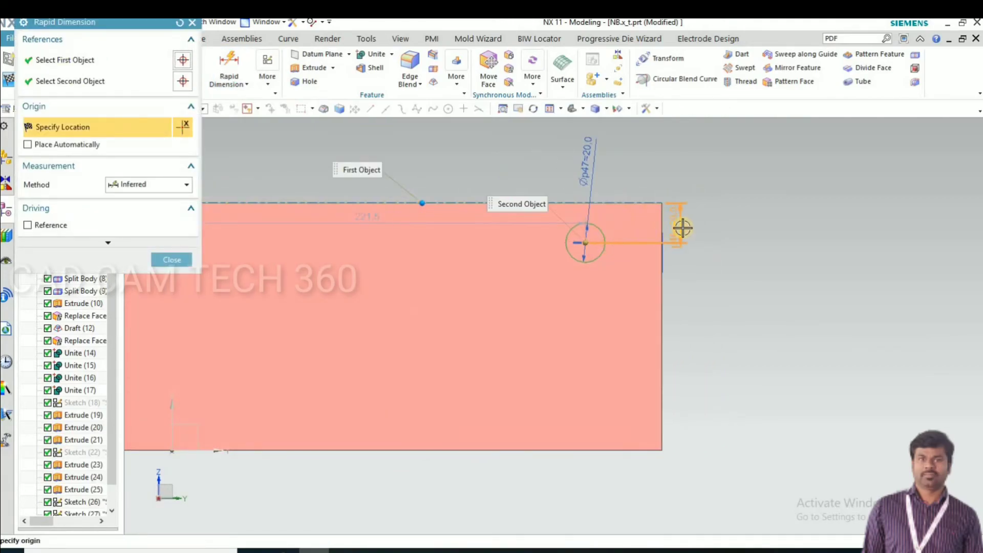
click(682, 228)
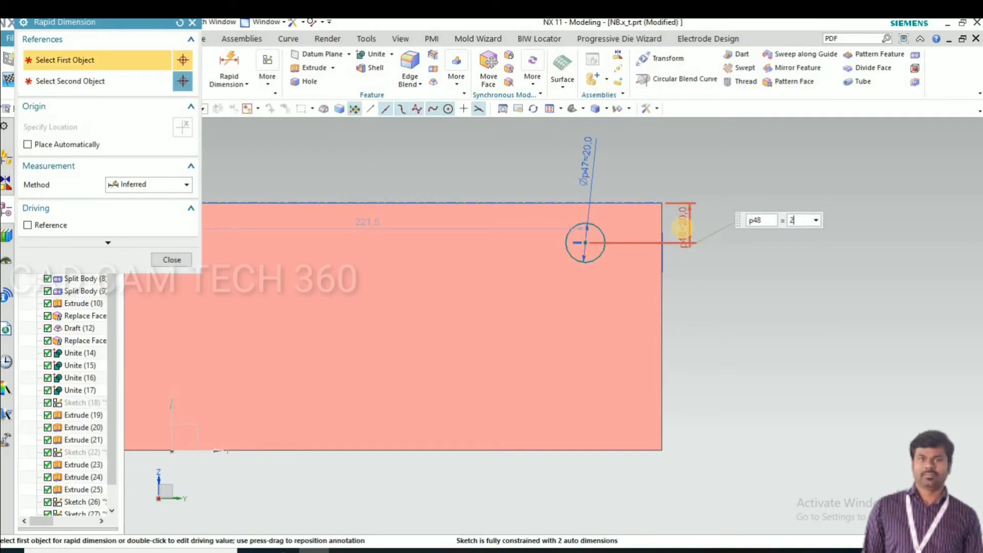
text(25)
scroll(702, 233, down, 3)
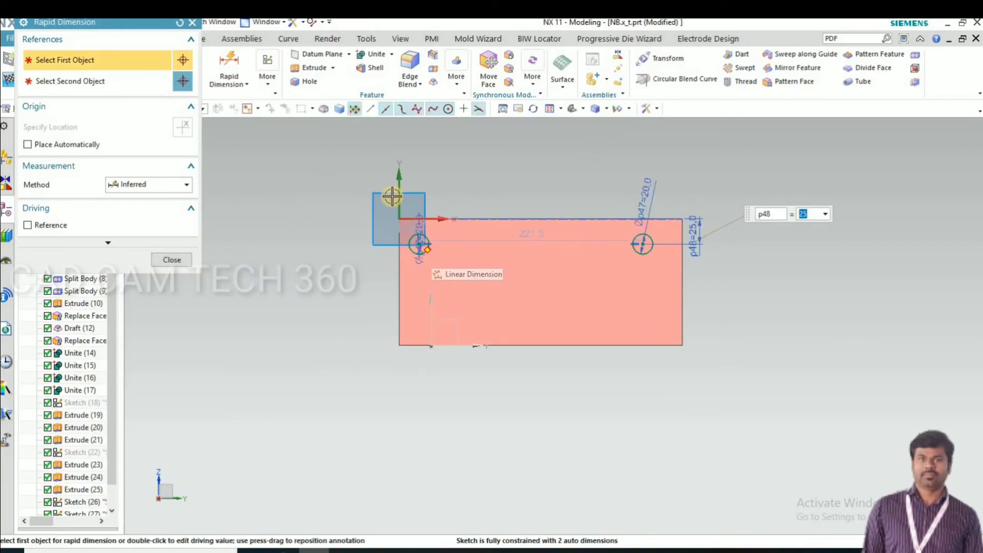
Dimension the centre of the side-face circle farthest from the neck end 25 mm below the block's top edge
scroll(390, 170, up, 5)
click(426, 170)
click(402, 234)
click(245, 220)
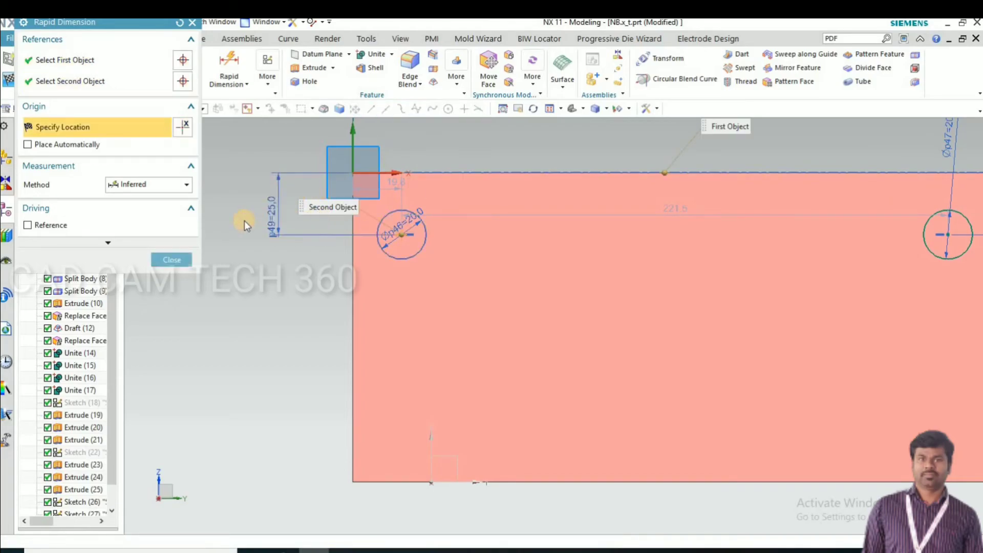
key(Return)
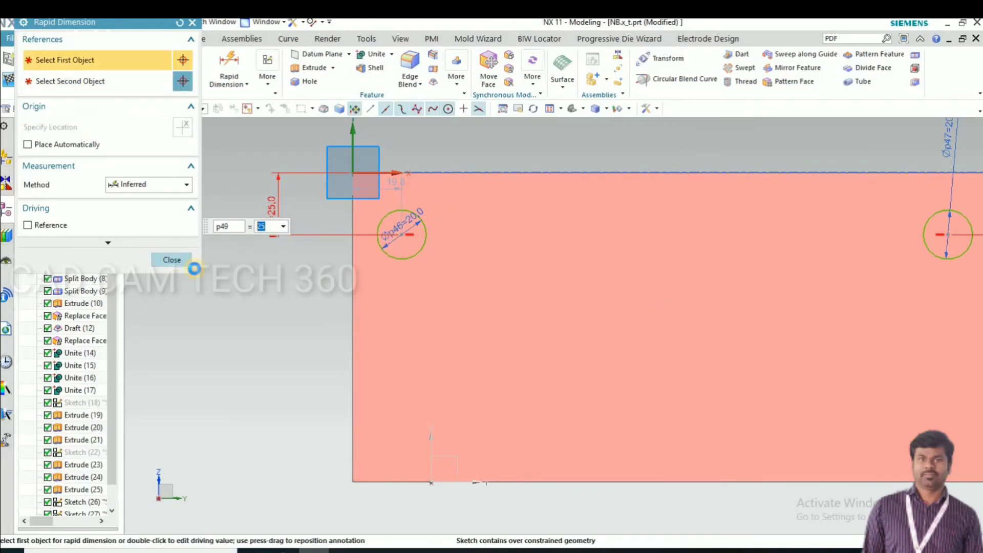
End the dimensioning and finish the sketch of the two circles on the block's side face
click(171, 260)
key(ctrl+q)
scroll(304, 267, down, 4)
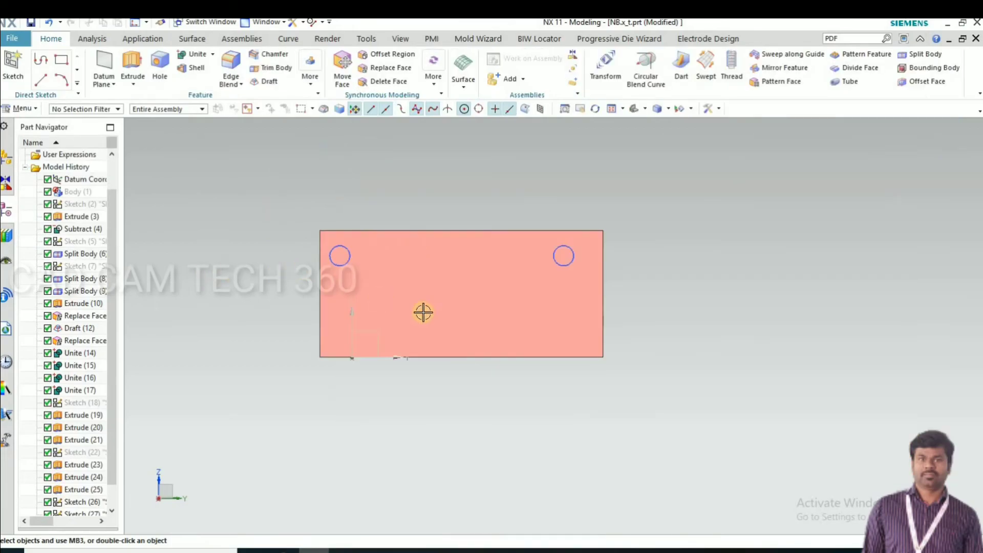
Set up an extrusion of both neck-end circles into the block, starting at 10 mm and ending at 270 mm
middle_drag(416, 347, 404, 353)
key(x)
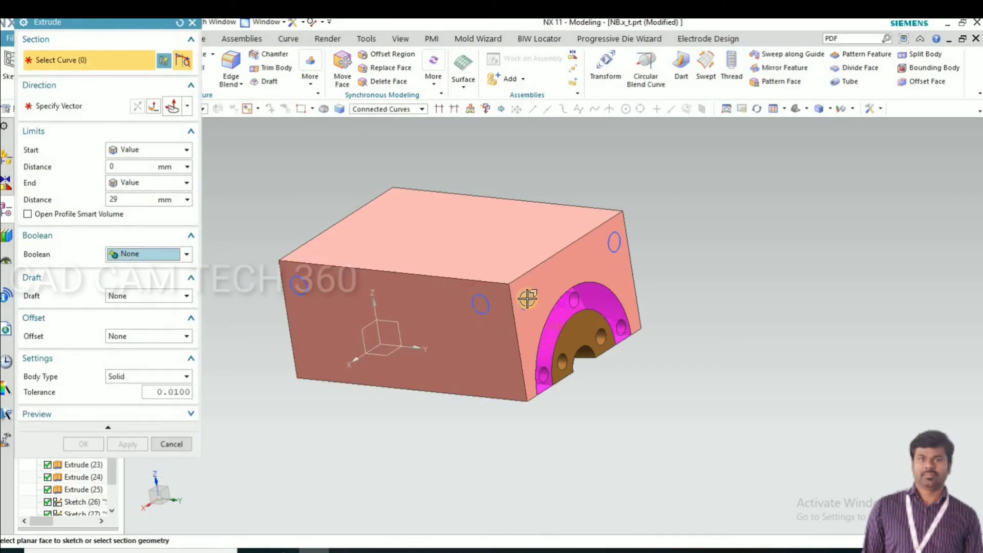
scroll(530, 303, up, 3)
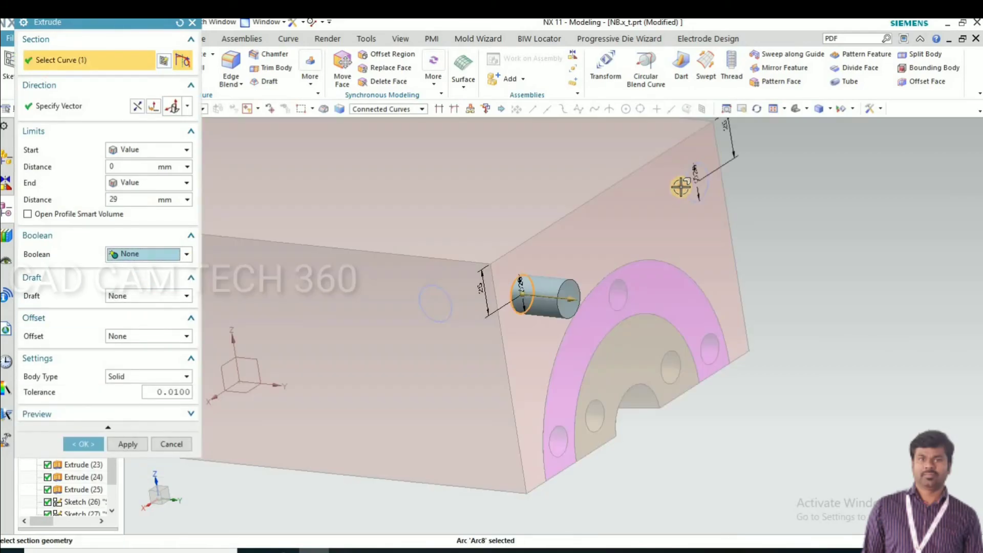
click(686, 185)
scroll(643, 279, down, 5)
middle_drag(575, 301, 555, 304)
key(F8)
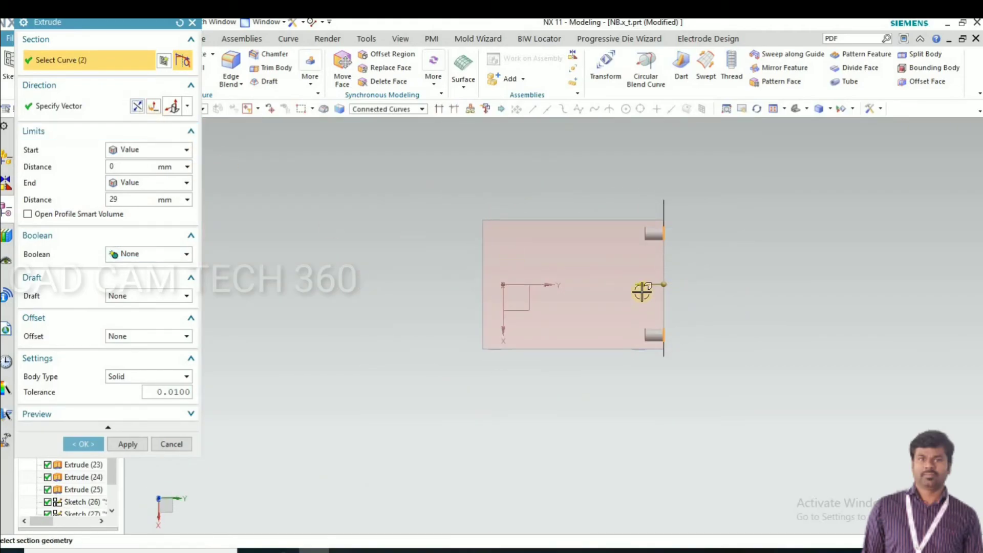
scroll(645, 277, up, 2)
drag(474, 276, 399, 276)
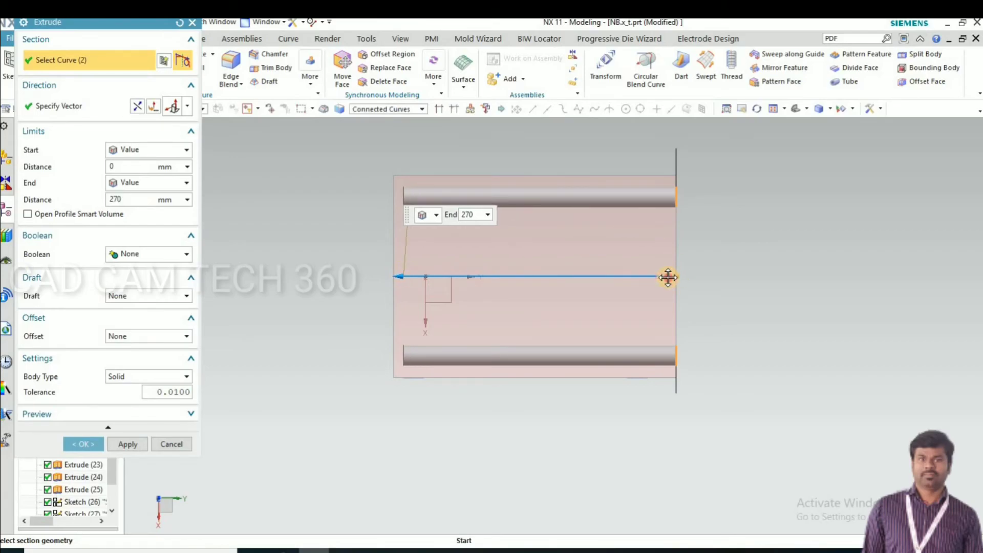
drag(668, 277, 668, 277)
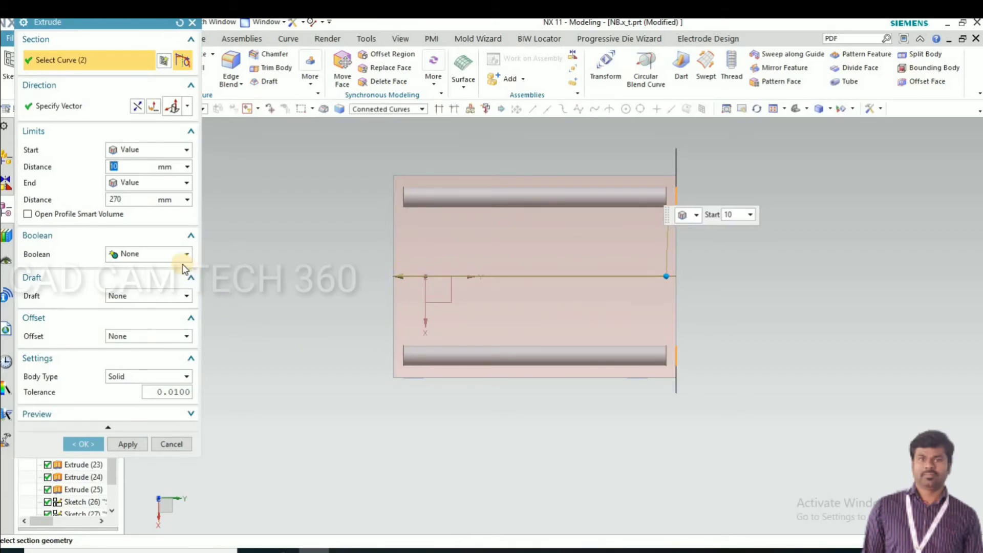
Subtract the extruded neck-end circles from the mould block and apply the extrusion
click(154, 254)
click(134, 290)
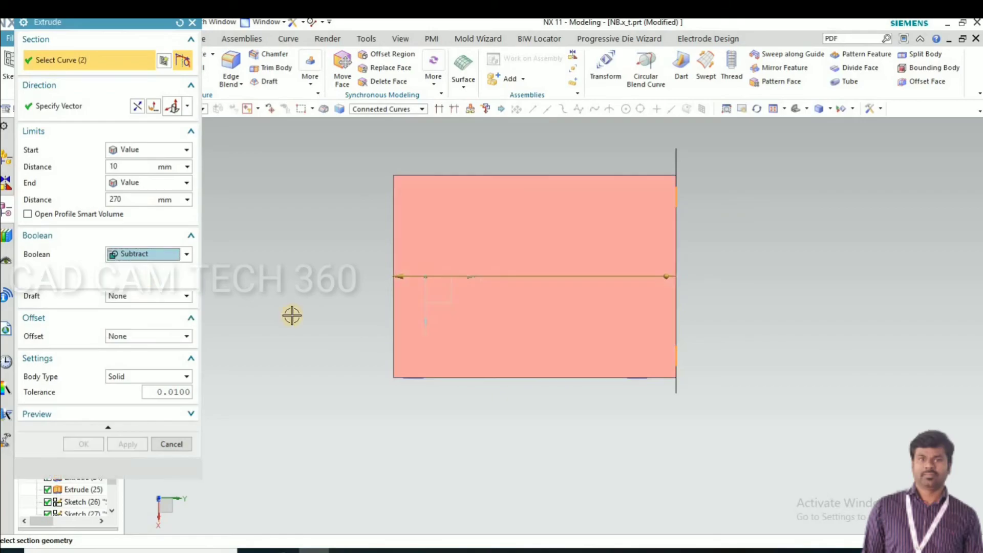
click(363, 349)
middle_drag(340, 438, 233, 313)
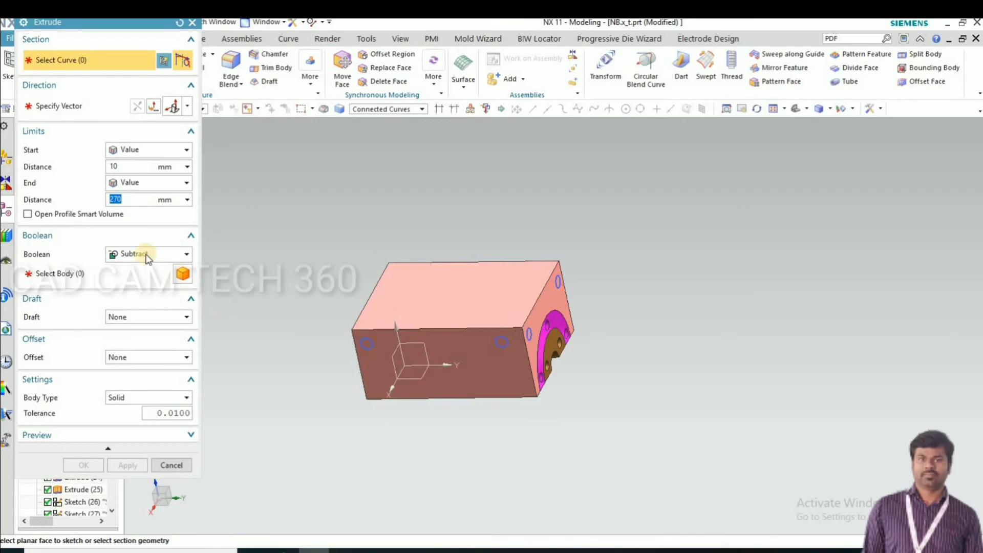
Extrude both side-face circles into the block from 10 mm to 270 mm with reversed direction, subtracting them from the mould block
click(134, 254)
click(132, 265)
scroll(357, 337, up, 3)
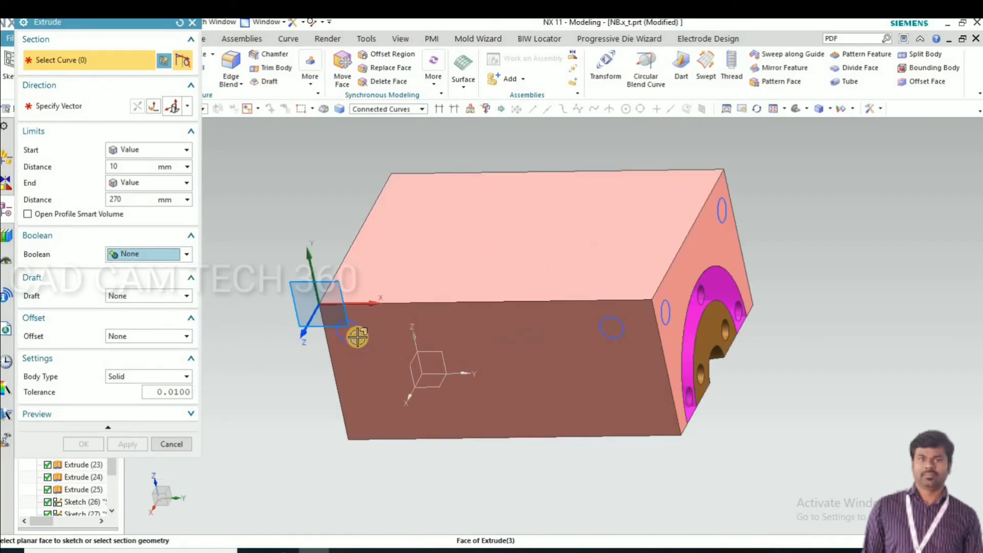
click(356, 335)
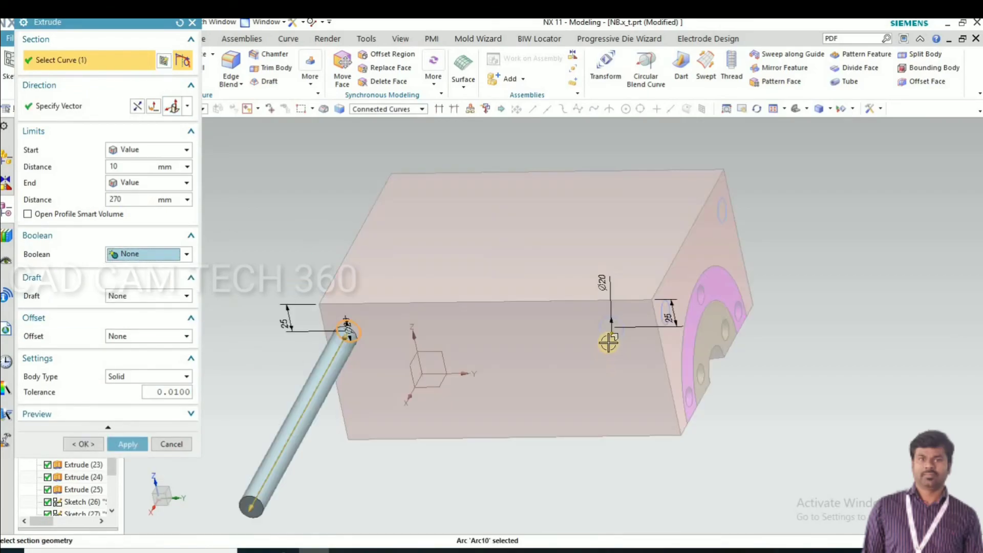
click(617, 339)
click(138, 106)
middle_drag(325, 268, 316, 270)
click(148, 254)
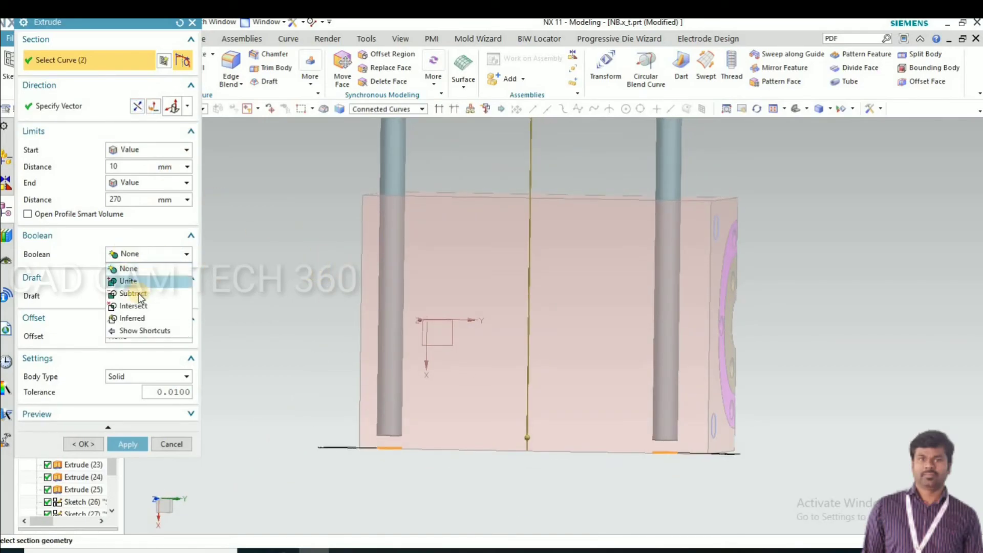
click(136, 292)
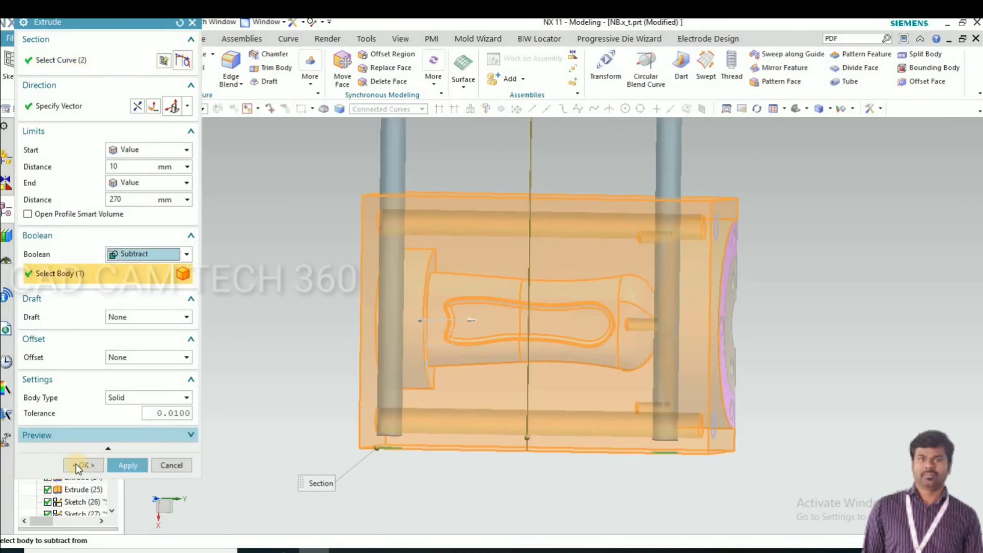
click(83, 465)
Create a section view of the mould block and move its plane along Z to an offset of 98.5447 mm
middle_drag(307, 341, 317, 364)
middle_drag(332, 418, 326, 226)
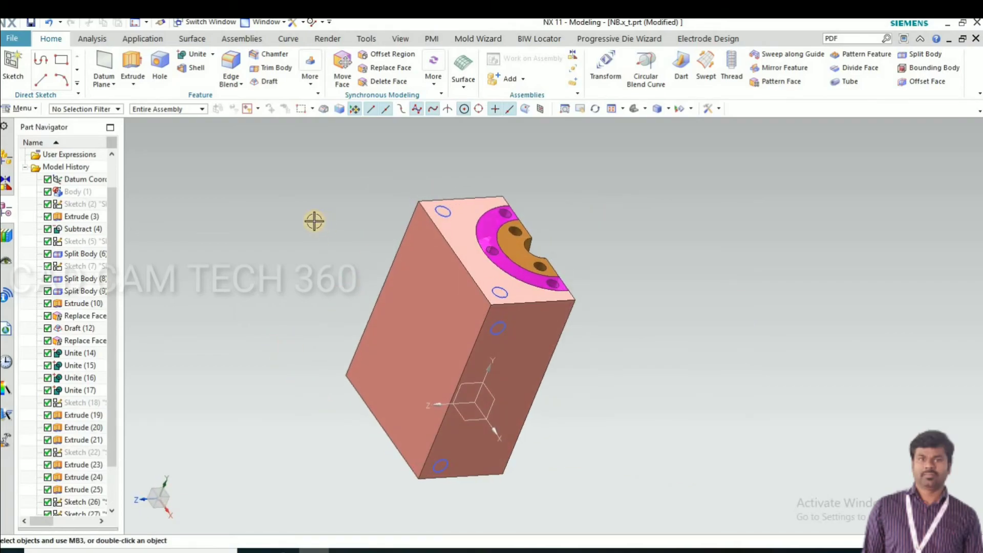
middle_drag(339, 260, 320, 222)
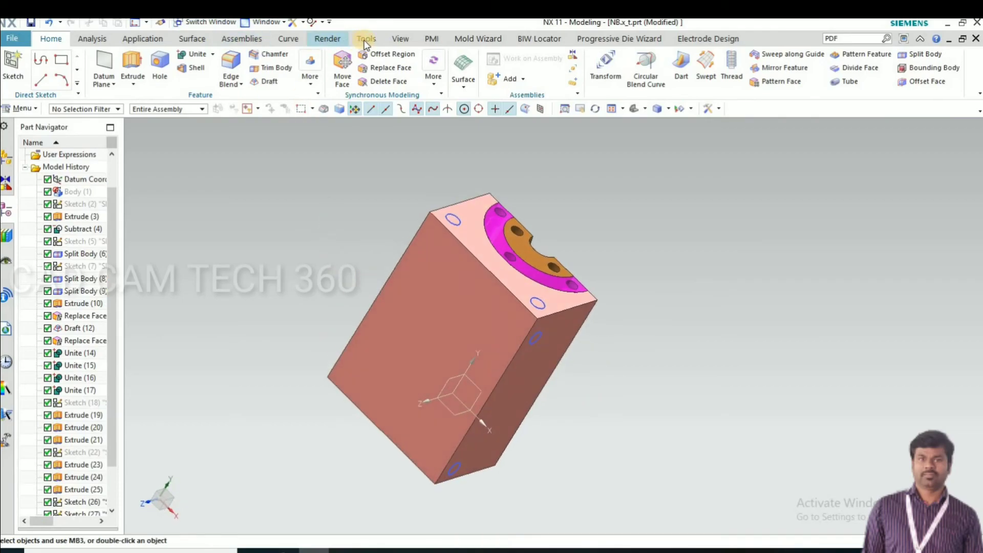
click(388, 40)
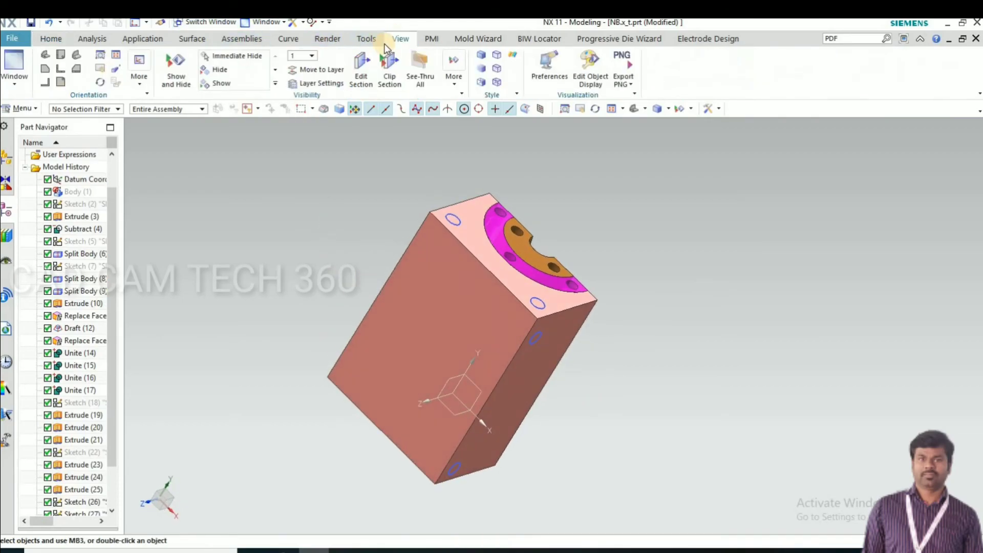
click(363, 69)
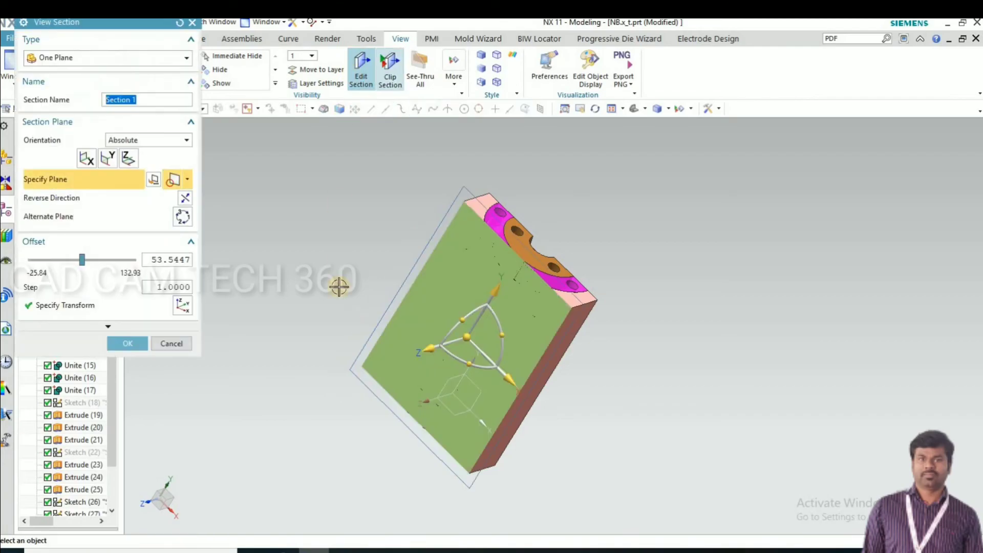
middle_drag(358, 266, 364, 246)
scroll(446, 308, up, 2)
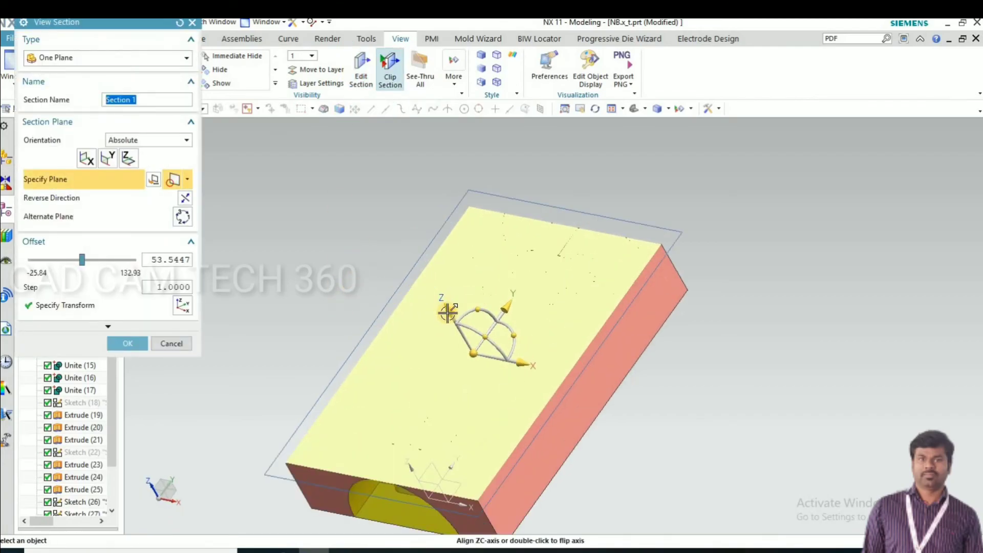
drag(445, 307, 429, 281)
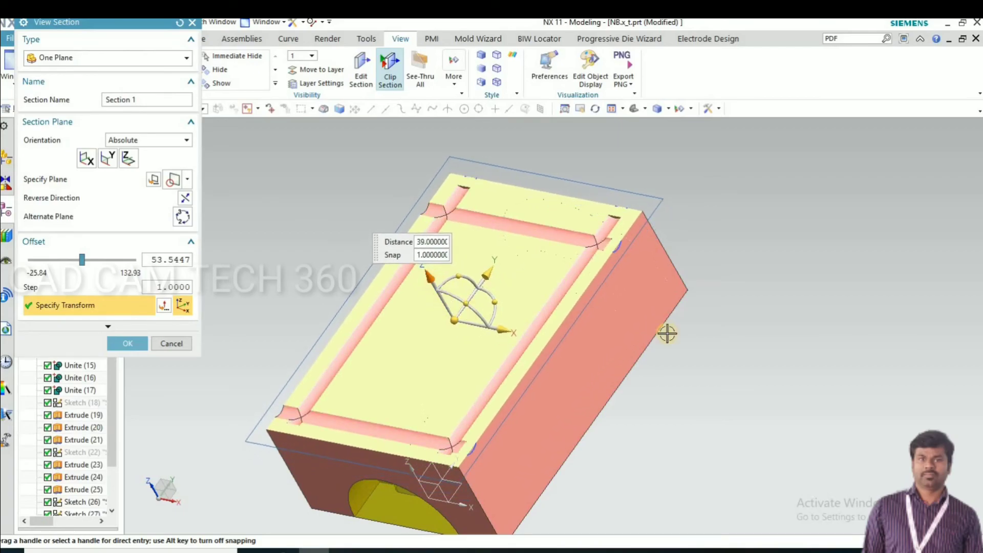
scroll(751, 324, down, 2)
middle_drag(505, 303, 535, 308)
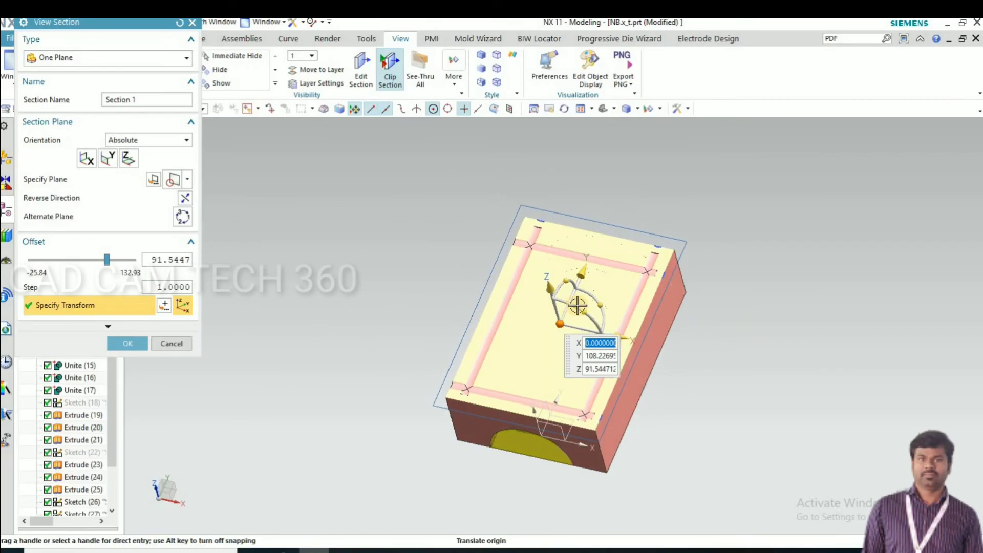
scroll(536, 307, up, 2)
drag(565, 298, 564, 294)
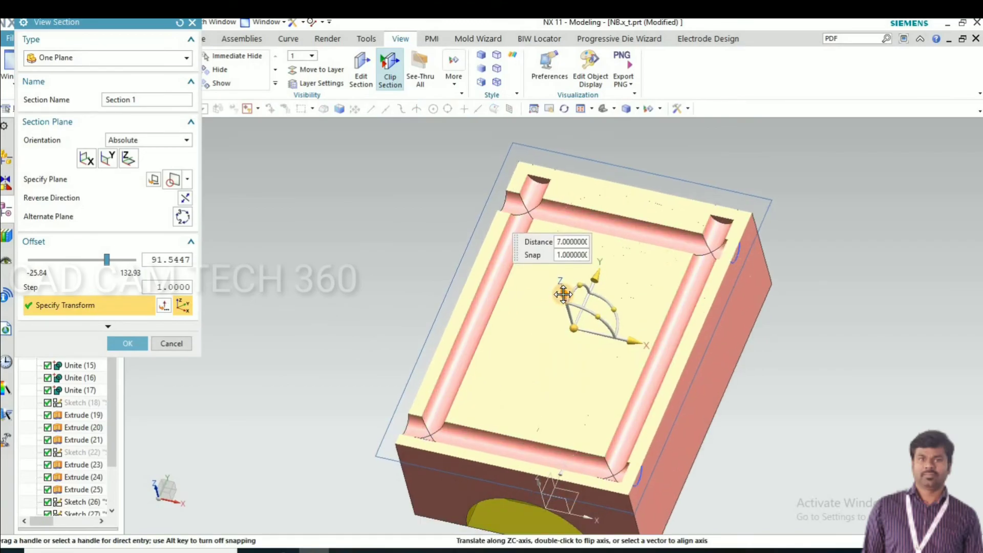
Examine the intersecting holes in the sectioned block and accept the section view
scroll(443, 285, down, 2)
mouse_move(692, 336)
middle_down()
mouse_move(718, 339)
mouse_move(706, 309)
mouse_move(714, 346)
mouse_move(678, 336)
middle_up()
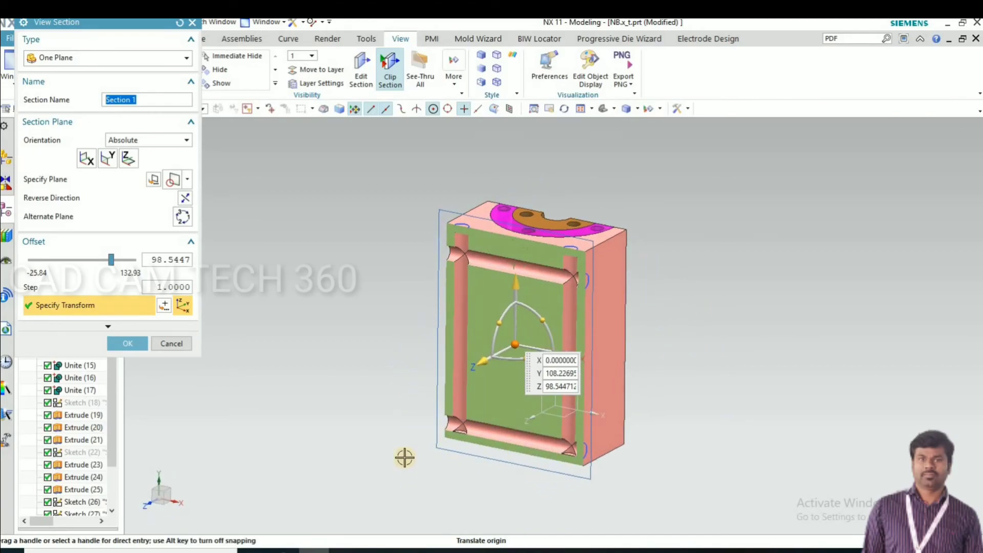
scroll(409, 429, up, 1)
middle_drag(396, 319, 393, 313)
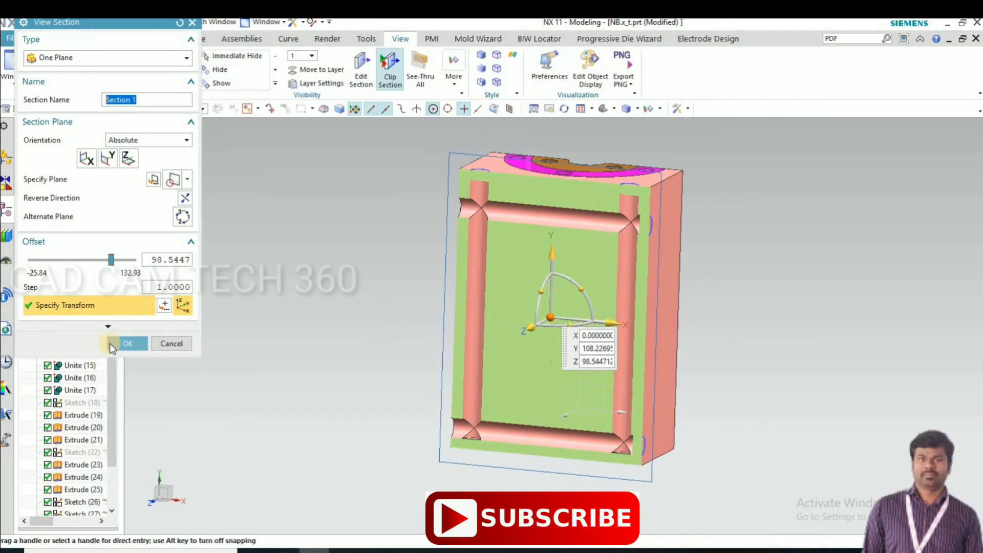
click(128, 344)
Turn off section clipping to show the whole mould block
middle_drag(725, 351, 685, 370)
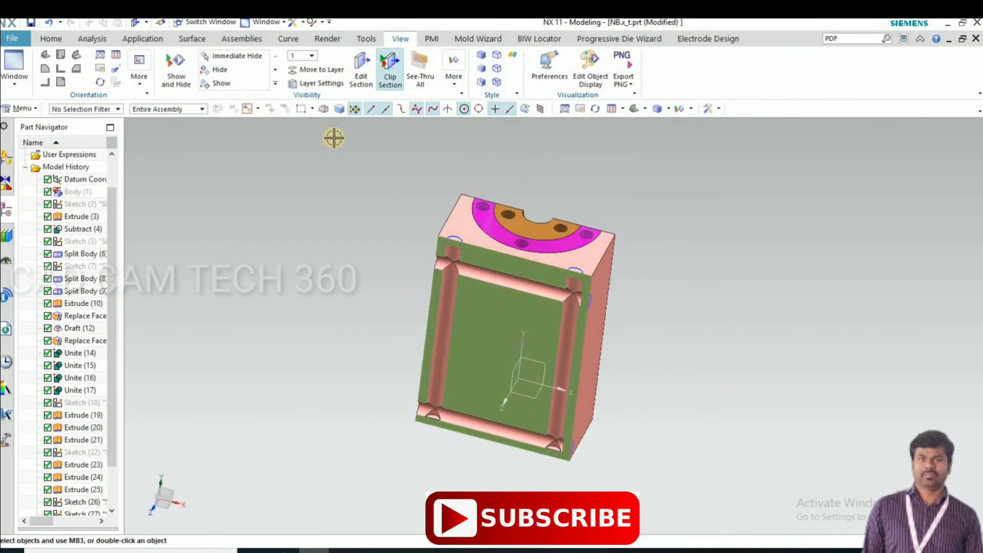
click(389, 63)
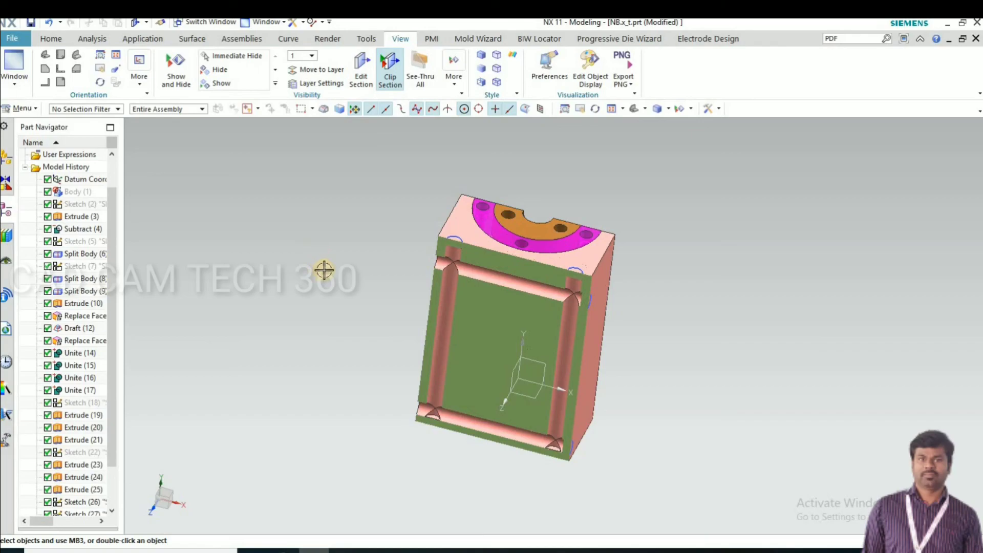
click(381, 85)
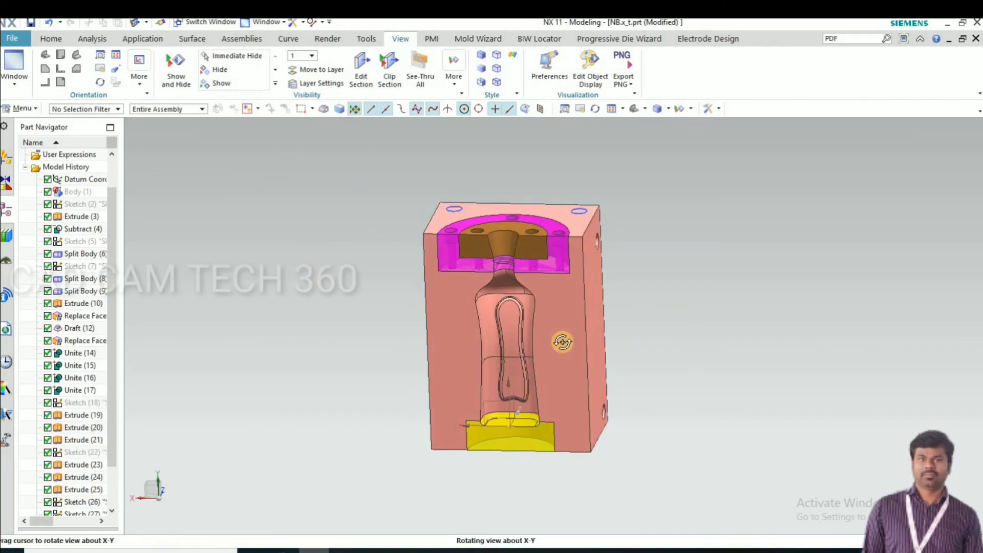
Examine the mould half's cavity, neck-end inserts, base insert and side holes up close and from several angles
middle_drag(562, 341, 451, 259)
scroll(622, 246, down, 6)
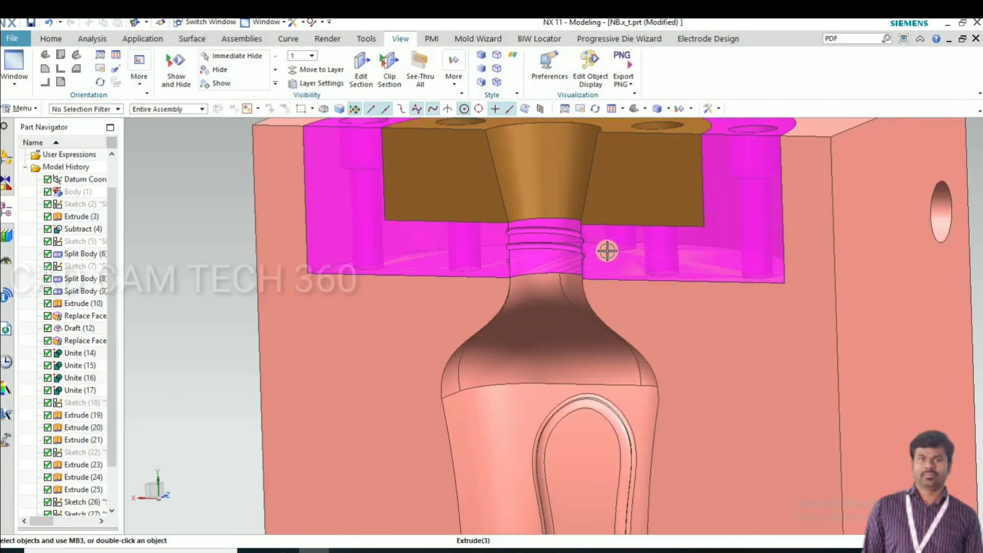
scroll(400, 267, up, 8)
mouse_move(366, 297)
middle_down()
mouse_move(415, 232)
mouse_move(468, 204)
middle_up()
click(348, 250)
key(Escape)
mouse_move(331, 334)
middle_down()
mouse_move(327, 398)
mouse_move(334, 379)
mouse_move(401, 419)
middle_up()
scroll(506, 378, down, 6)
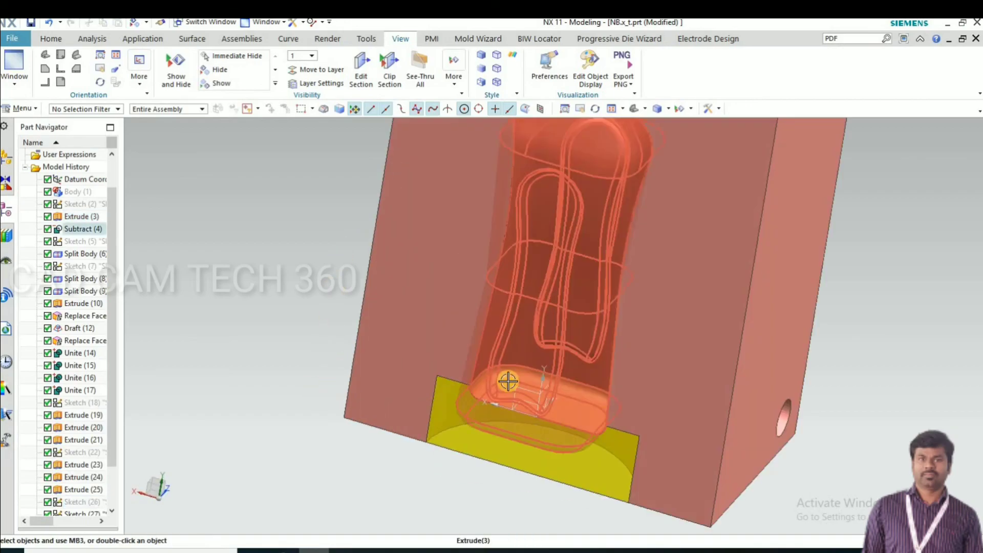
scroll(499, 402, up, 6)
mouse_move(461, 448)
middle_down()
mouse_move(468, 413)
mouse_move(443, 358)
mouse_move(483, 439)
mouse_move(463, 474)
mouse_move(457, 462)
middle_up()
middle_drag(401, 393, 410, 414)
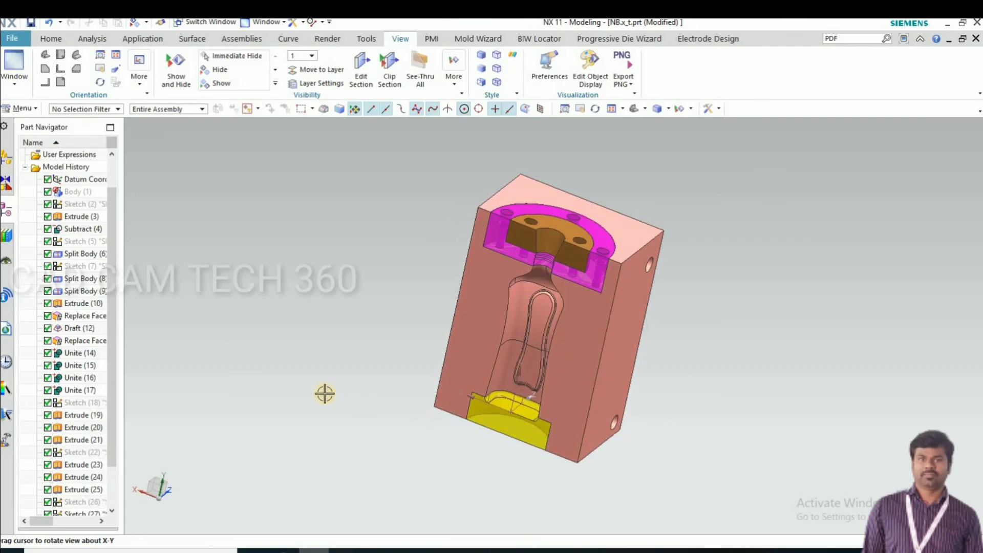
mouse_move(355, 382)
middle_down()
mouse_move(364, 373)
mouse_move(351, 380)
middle_up()
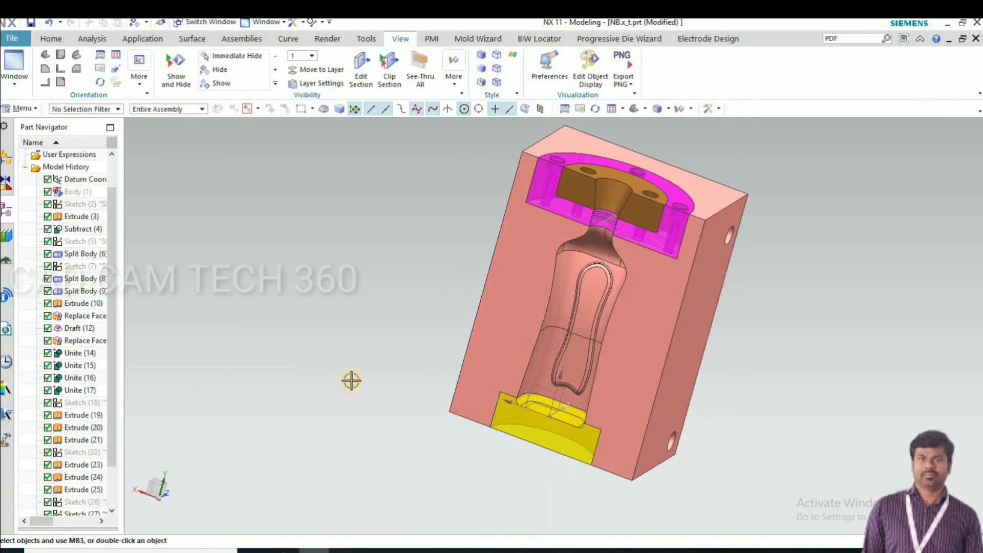